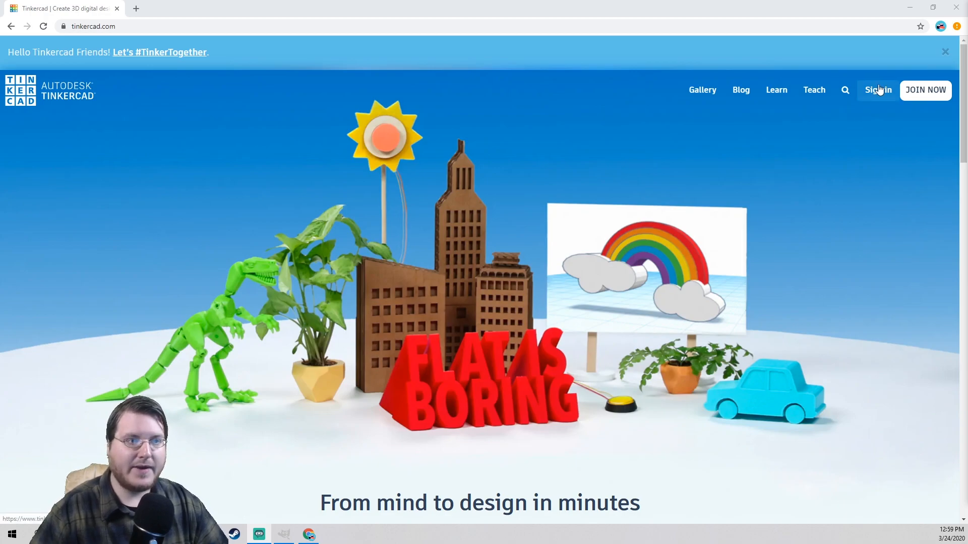
- Begin registering a personal Tinkercad account using the email sign-up option
click(921, 100)
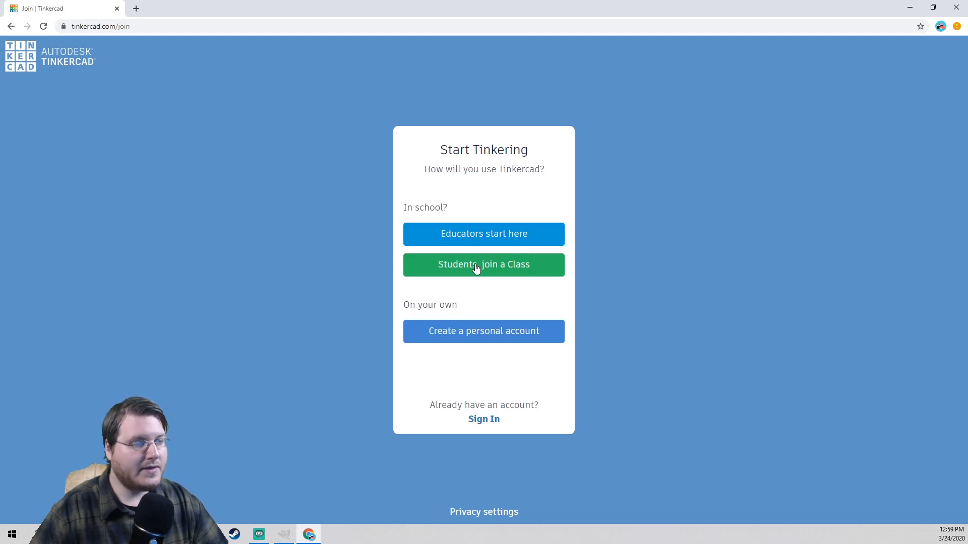
click(463, 340)
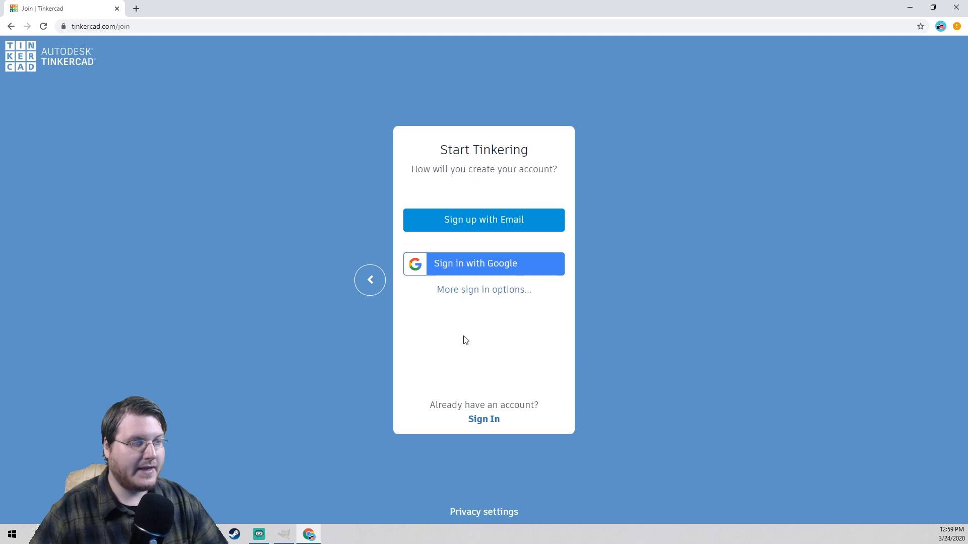
click(495, 220)
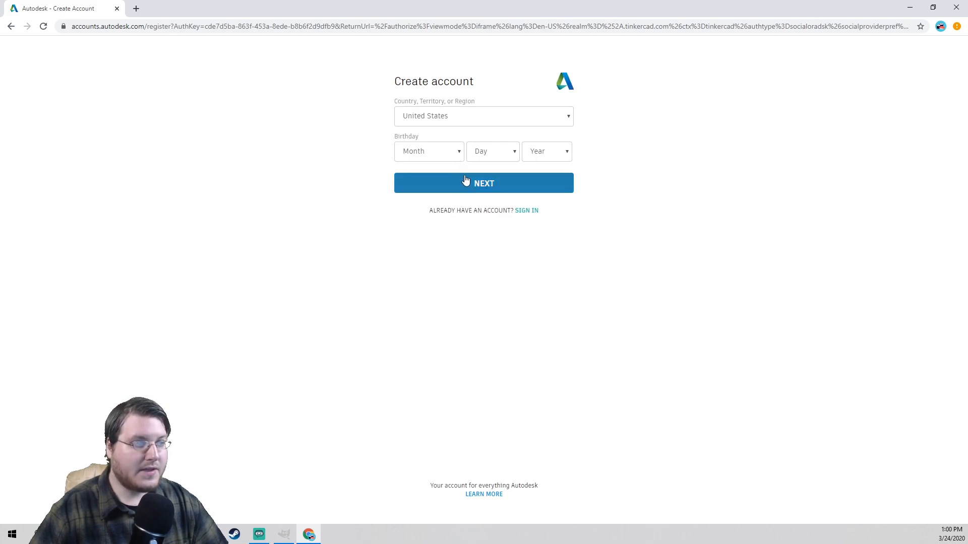
- Fill in the date of birth for the new account and accept the terms of service and privacy statement
click(445, 153)
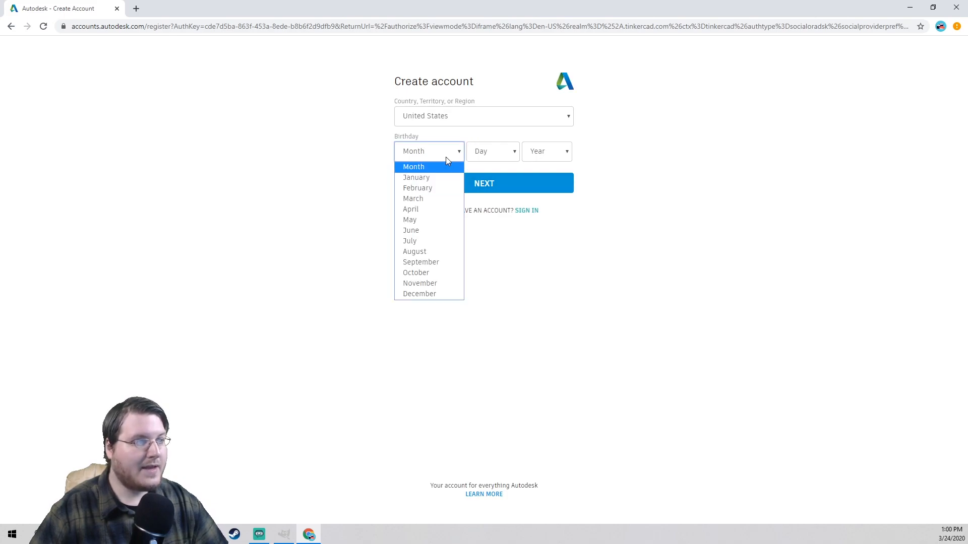
click(428, 262)
click(484, 153)
scroll(502, 312, down, 4)
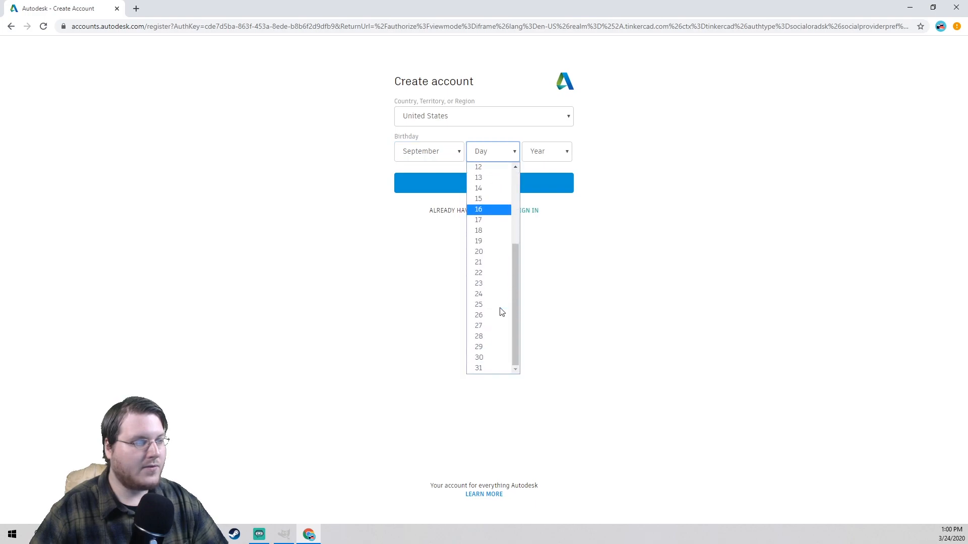
click(481, 357)
click(558, 155)
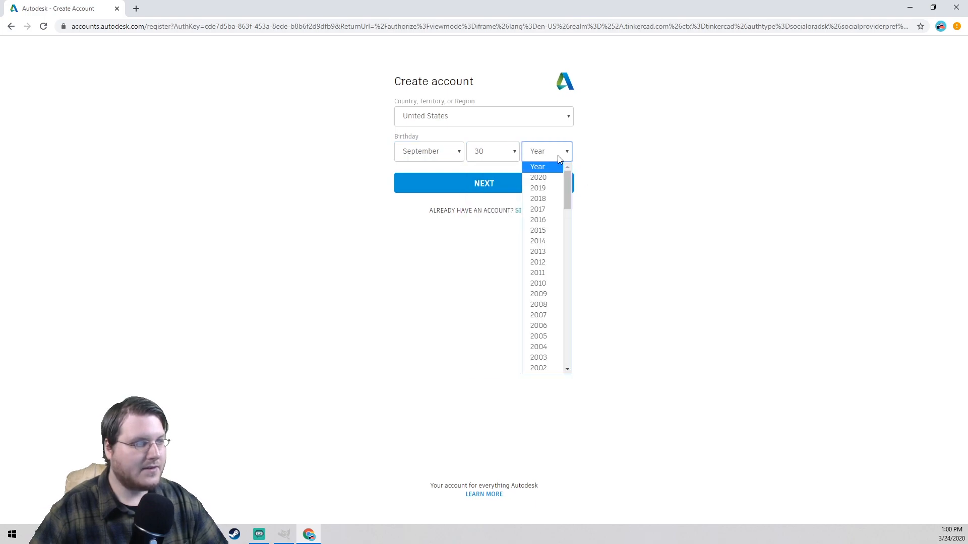
scroll(547, 273, down, 4)
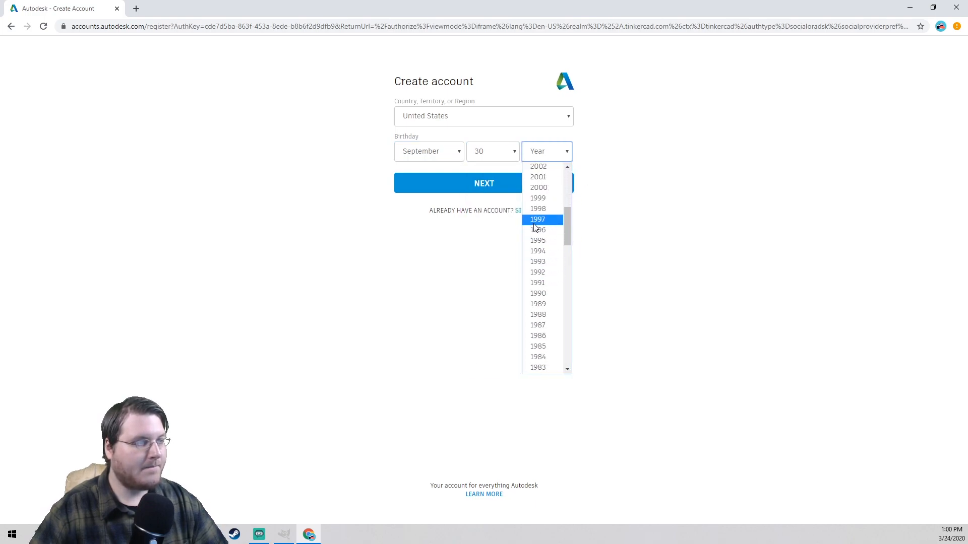
click(537, 293)
click(495, 185)
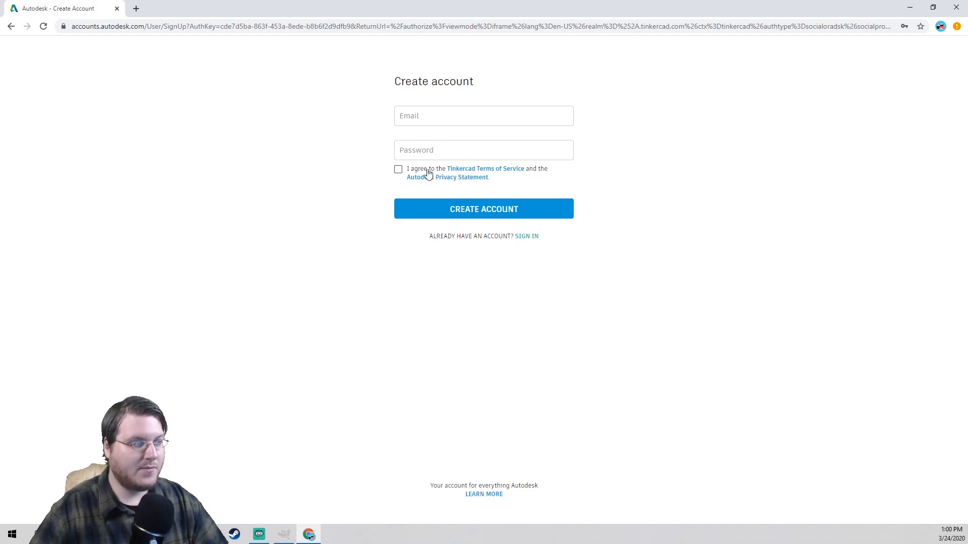
click(398, 170)
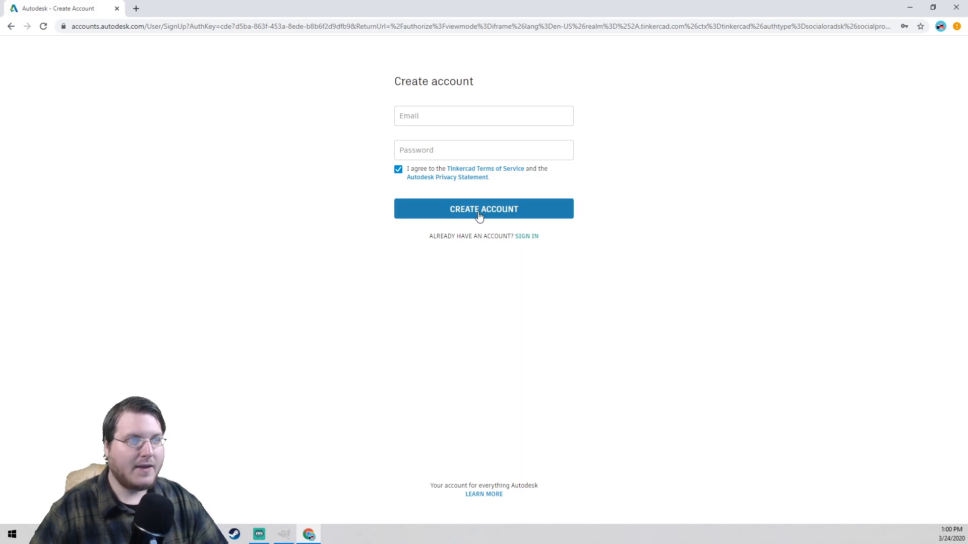
- Sign in to the existing account with the saved email and password and create a new 3D design
click(527, 237)
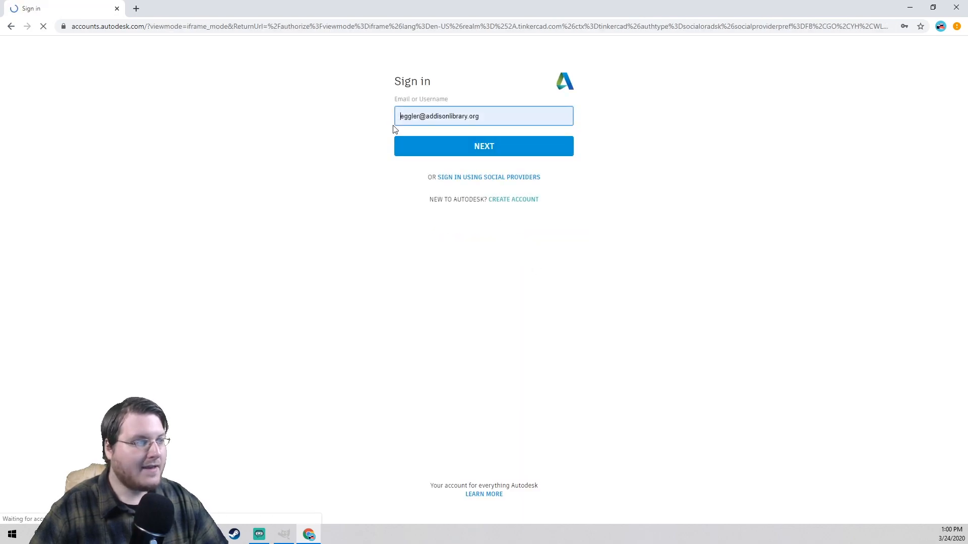
click(459, 145)
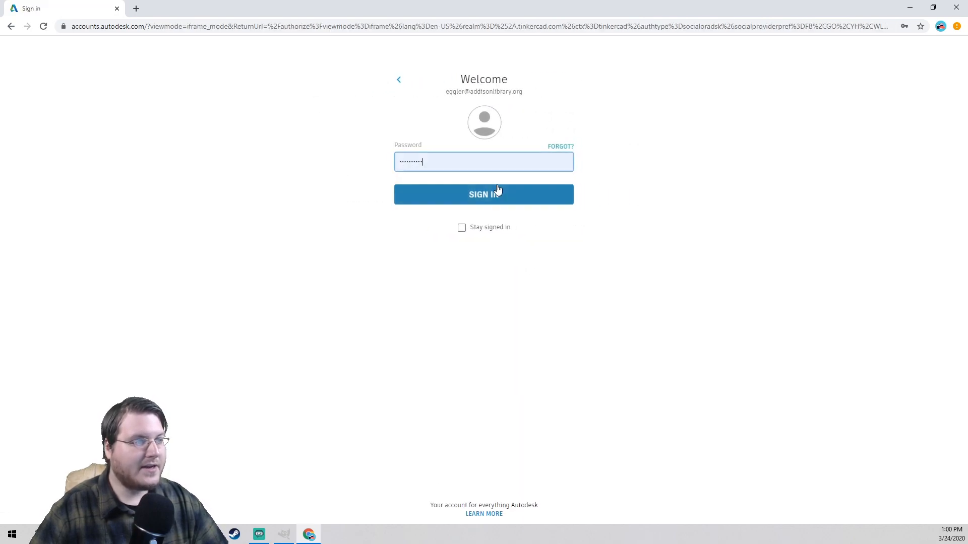
click(488, 187)
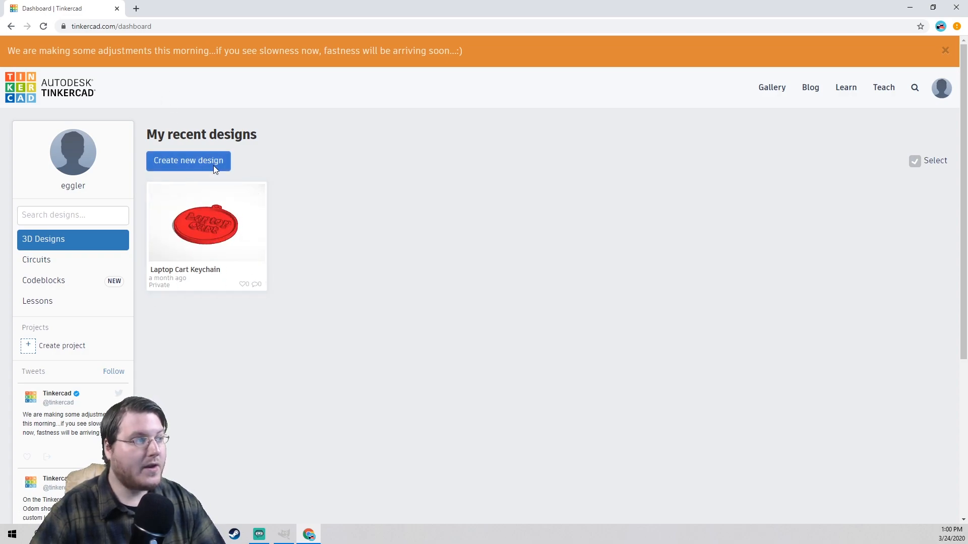
click(163, 156)
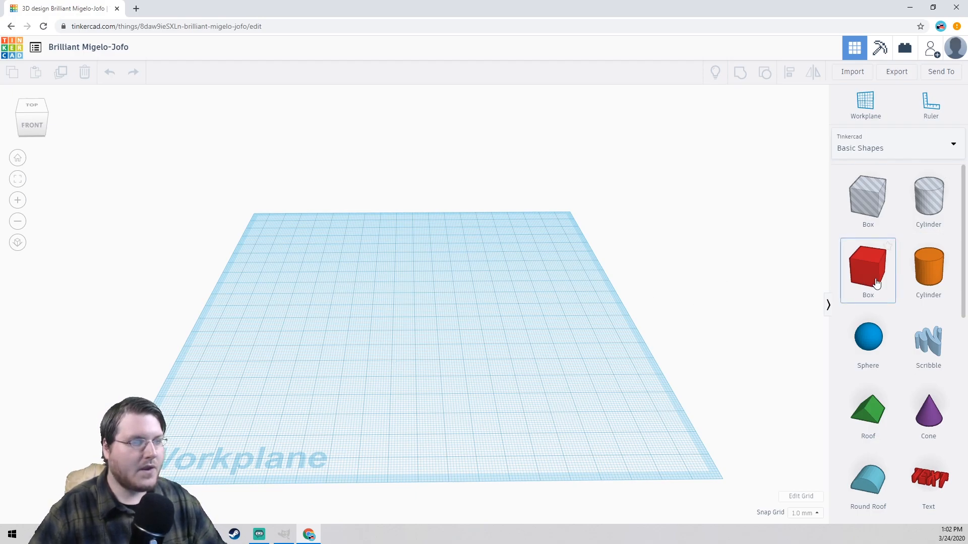
- Place a solid box near the workplane's centre, with a solid cylinder, a sphere and a cone spread around it
right_drag(370, 358, 378, 334)
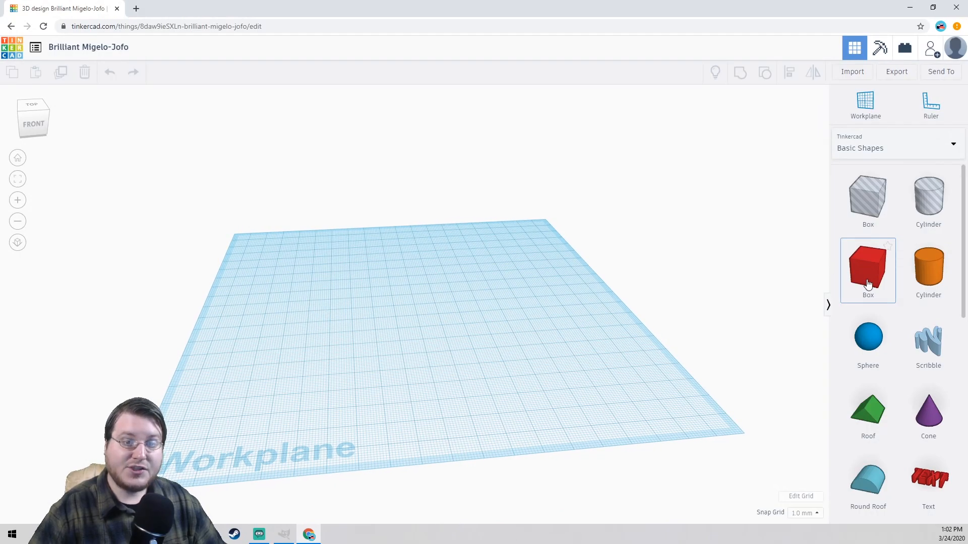
drag(867, 284, 435, 325)
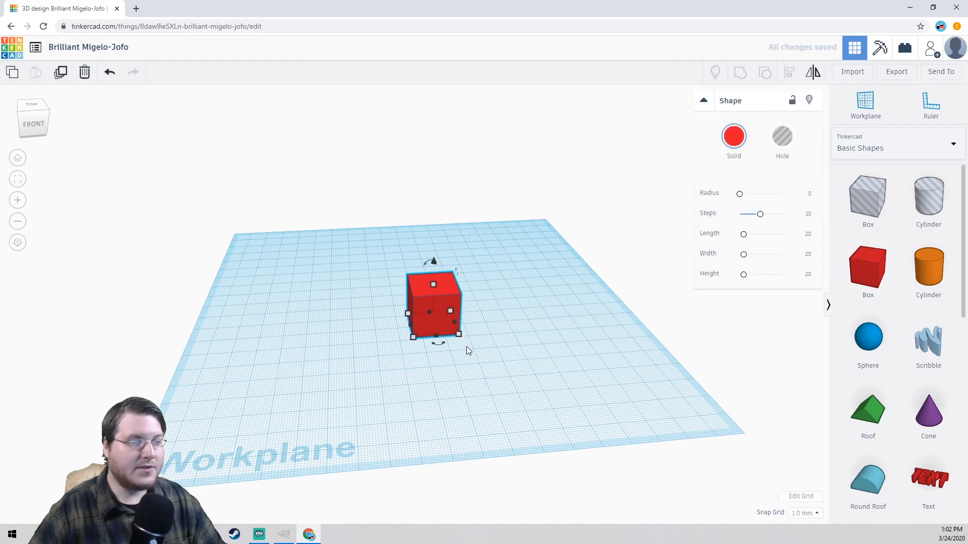
right_drag(328, 357, 368, 356)
click(579, 357)
drag(925, 277, 546, 327)
drag(870, 338, 358, 374)
drag(928, 410, 304, 275)
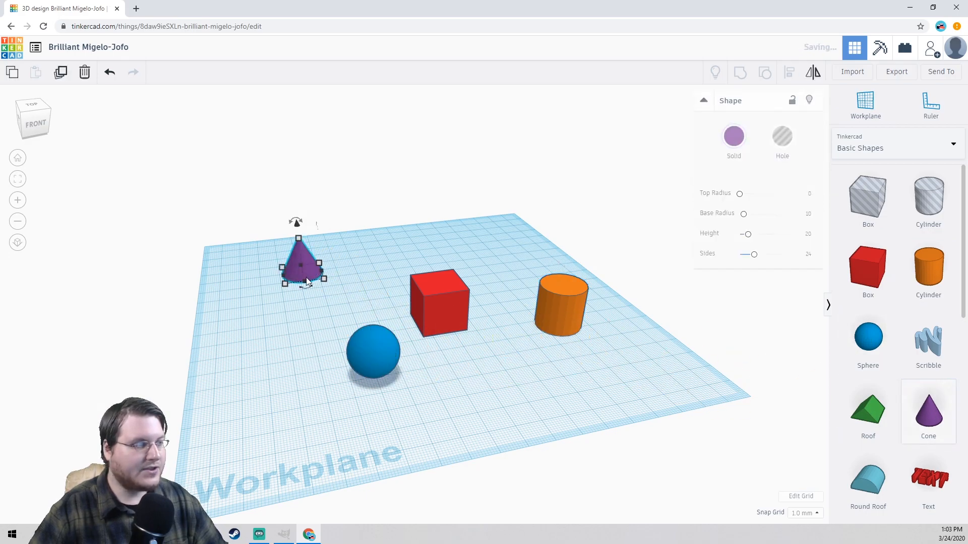
click(241, 346)
right_drag(262, 338, 373, 337)
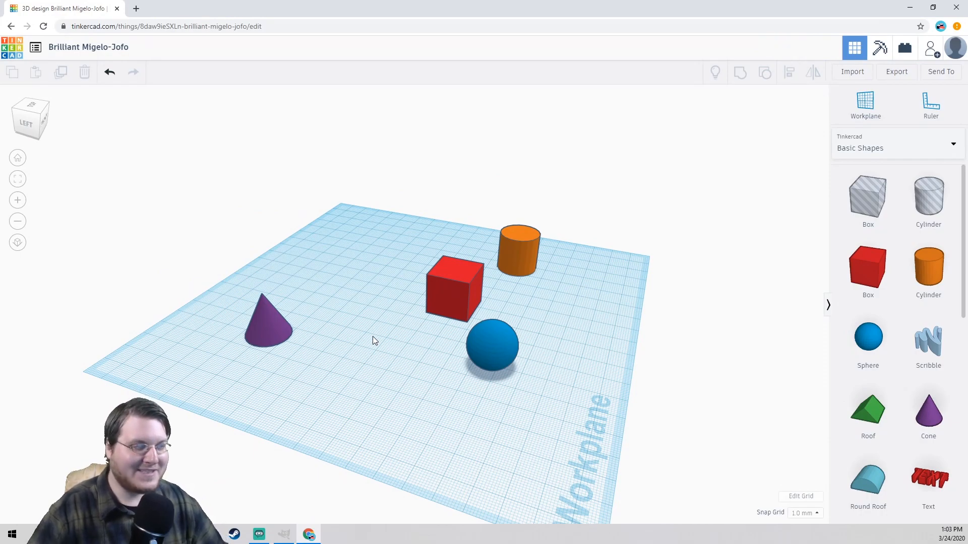
right_drag(377, 337, 240, 350)
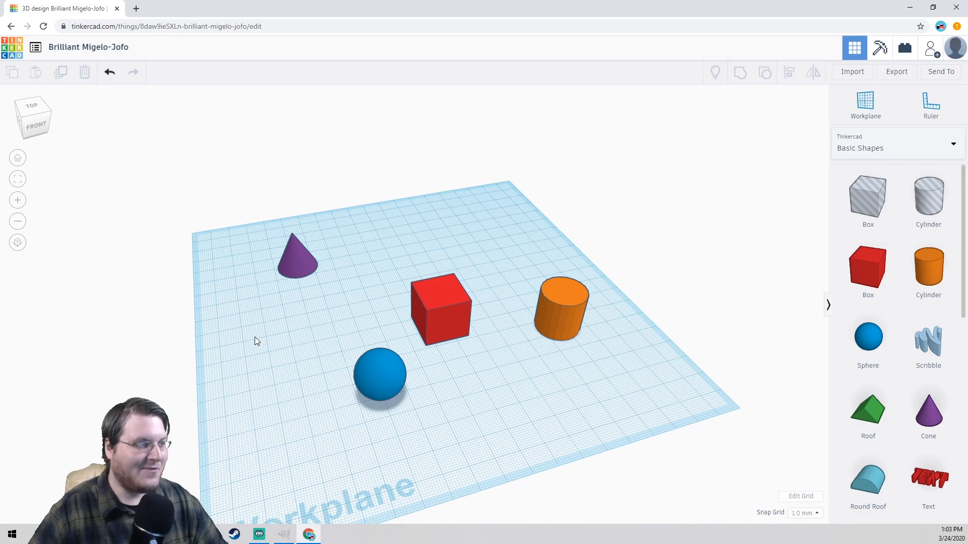
right_drag(297, 339, 257, 326)
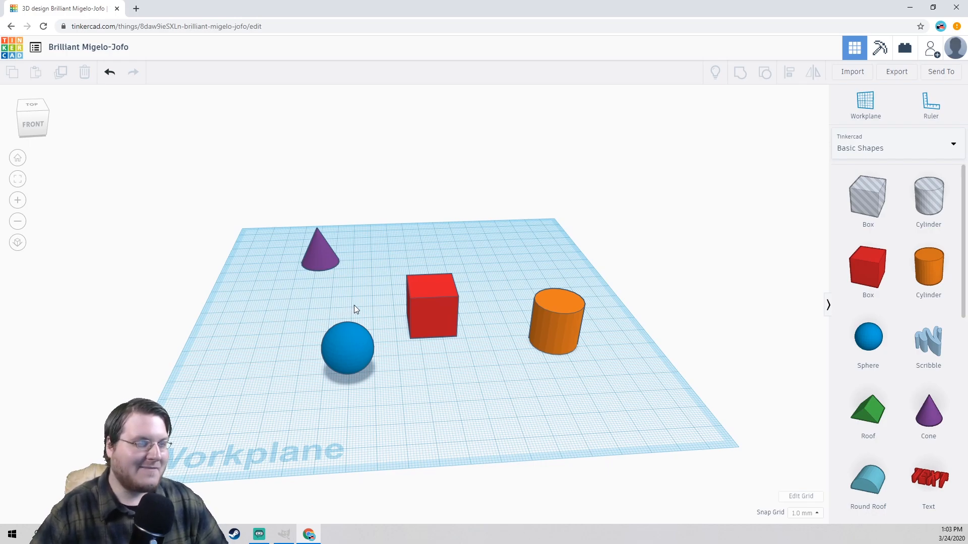
scroll(920, 348, down, 5)
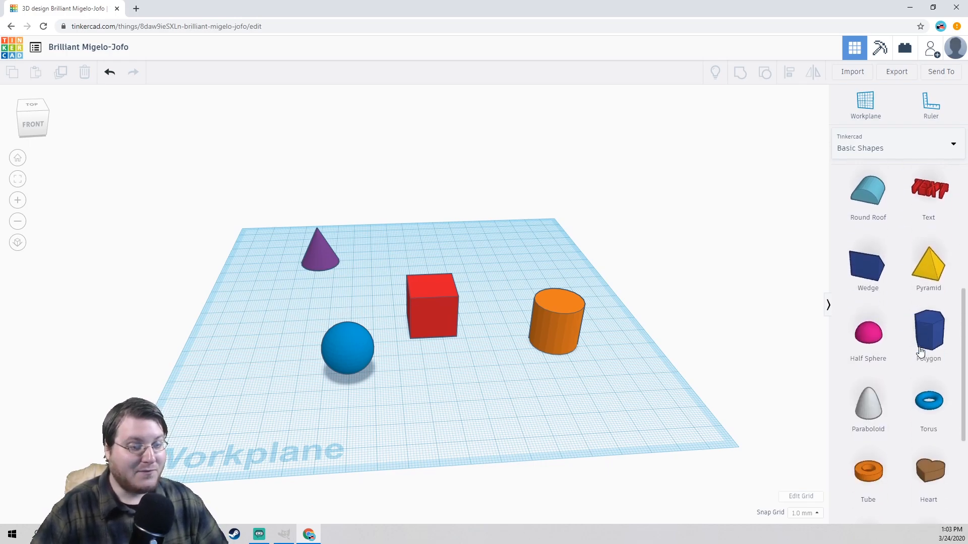
scroll(920, 351, up, 5)
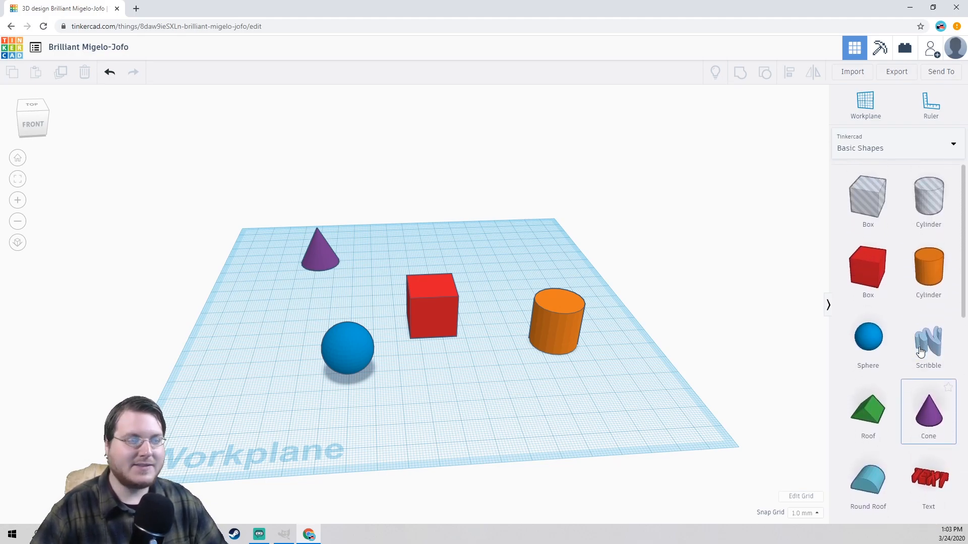
- Select all four shapes on the workplane and delete them
drag(257, 210, 604, 388)
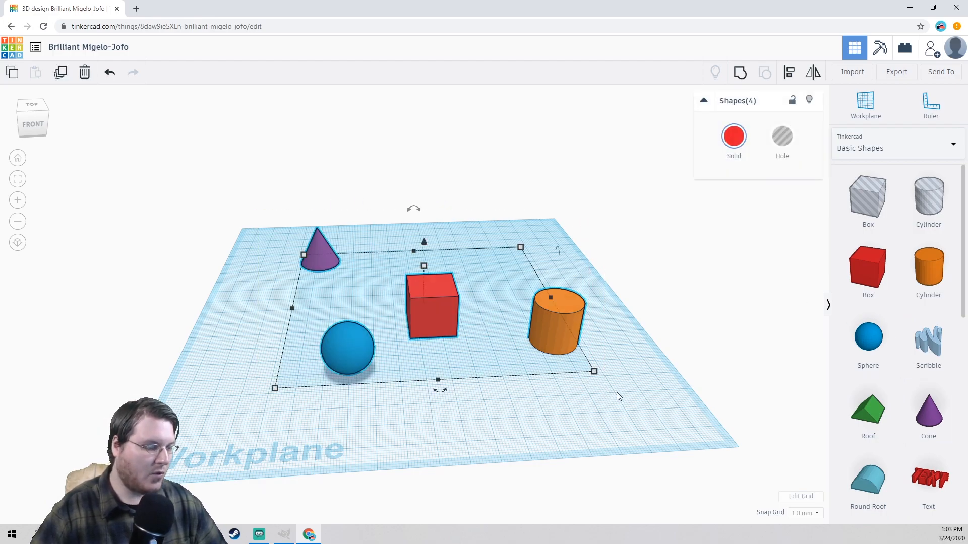
key(Delete)
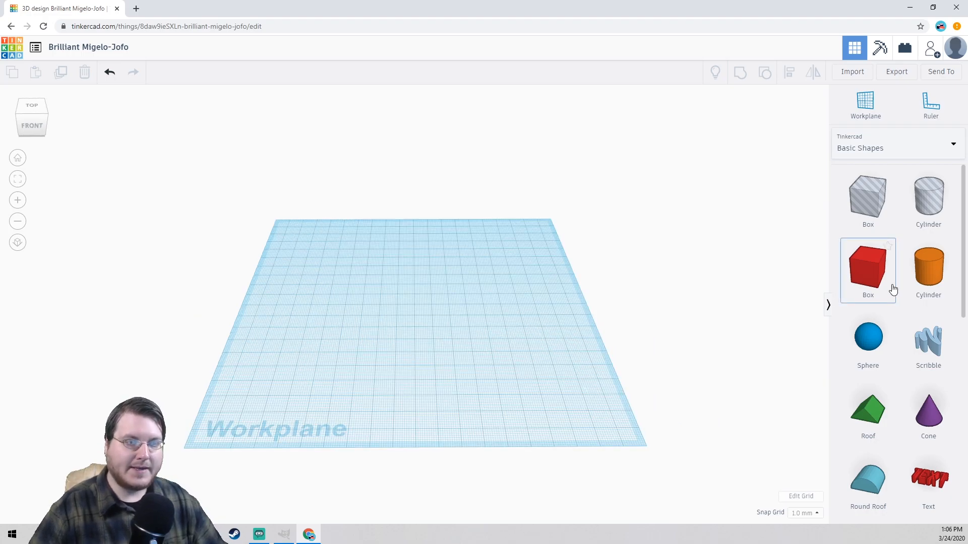
- Place a solid red box near the middle of the empty workplane
drag(860, 288, 404, 317)
right_drag(307, 302, 386, 313)
scroll(507, 313, up, 3)
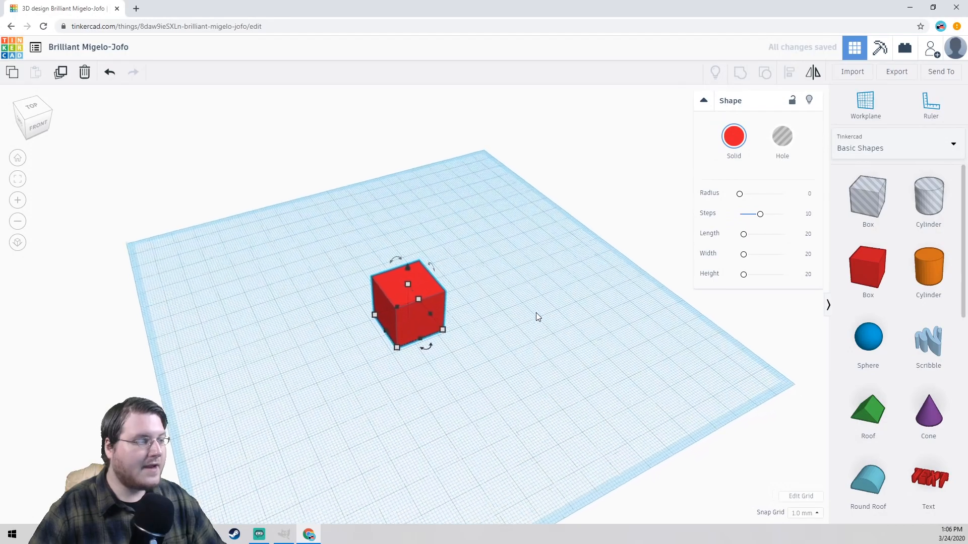
scroll(554, 311, up, 2)
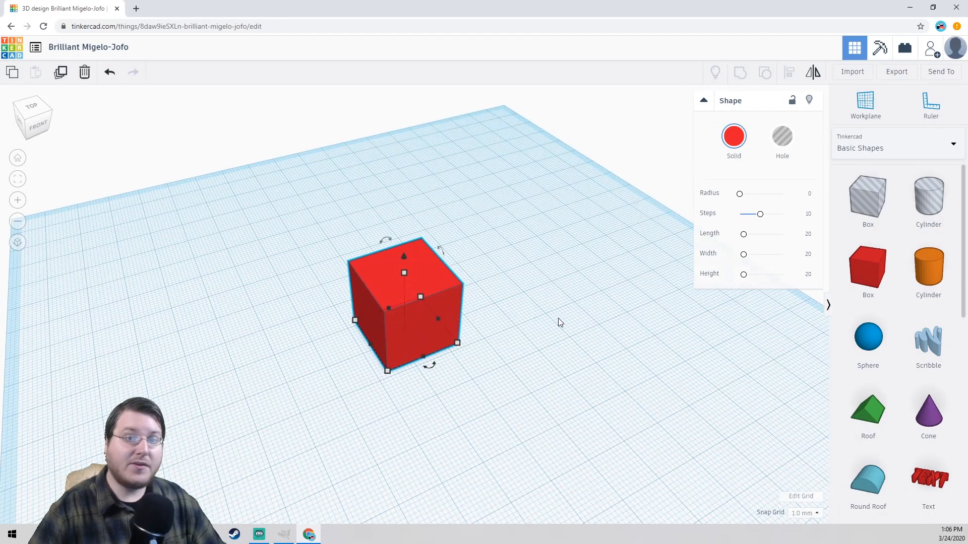
right_drag(551, 329, 544, 341)
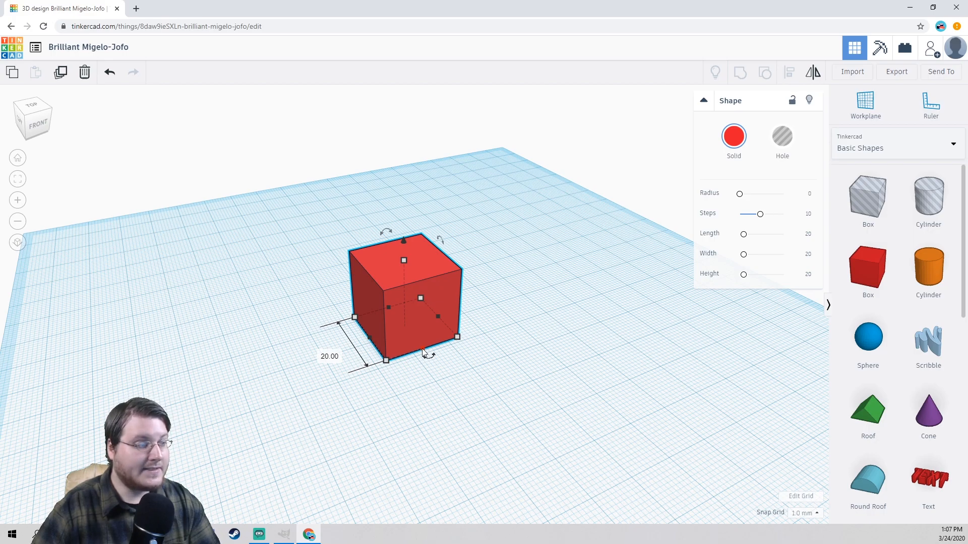
- Stretch the box's front-to-back depth to about 54 mm and shrink it back to about 23 mm
drag(422, 351, 511, 450)
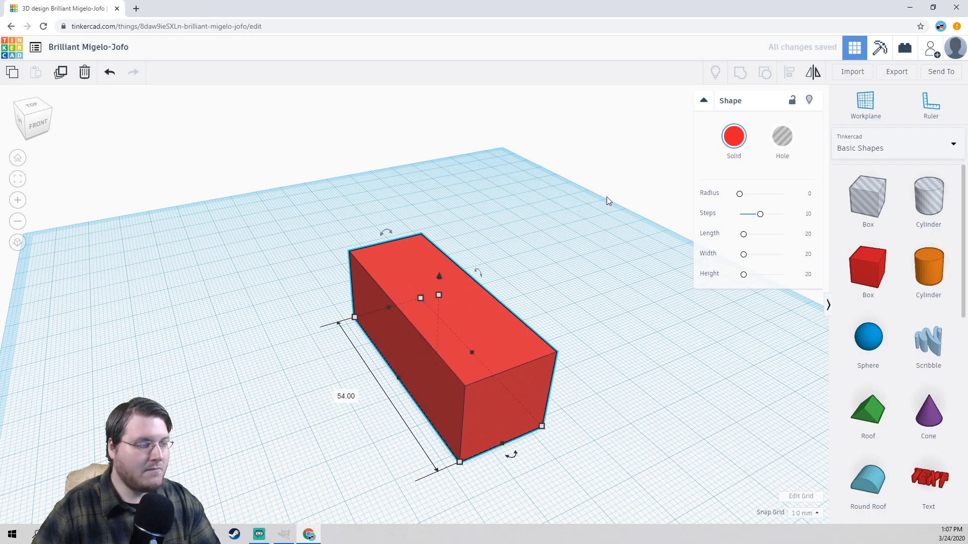
click(561, 285)
mouse_move(607, 315)
right_down()
mouse_move(421, 328)
mouse_move(521, 323)
mouse_move(590, 304)
mouse_move(597, 319)
right_up()
click(433, 321)
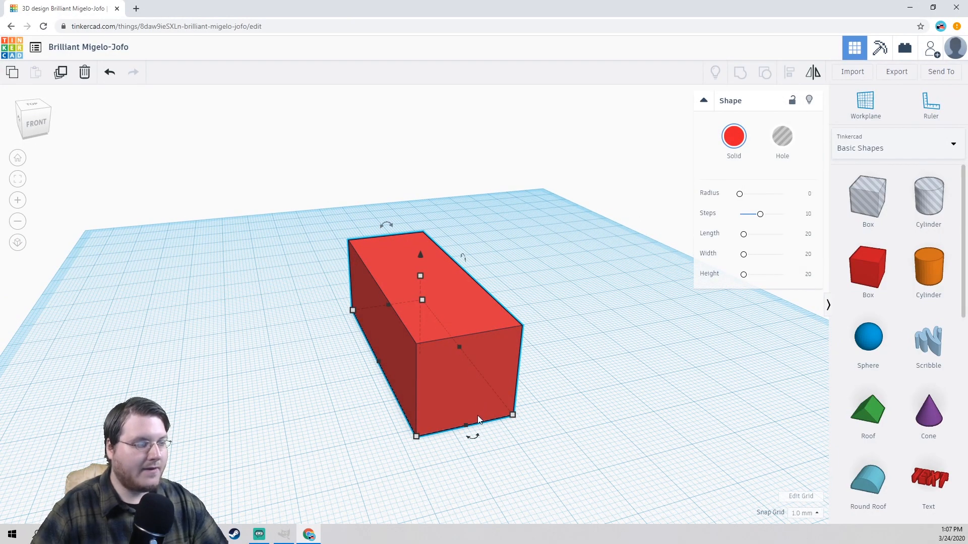
drag(465, 428, 393, 352)
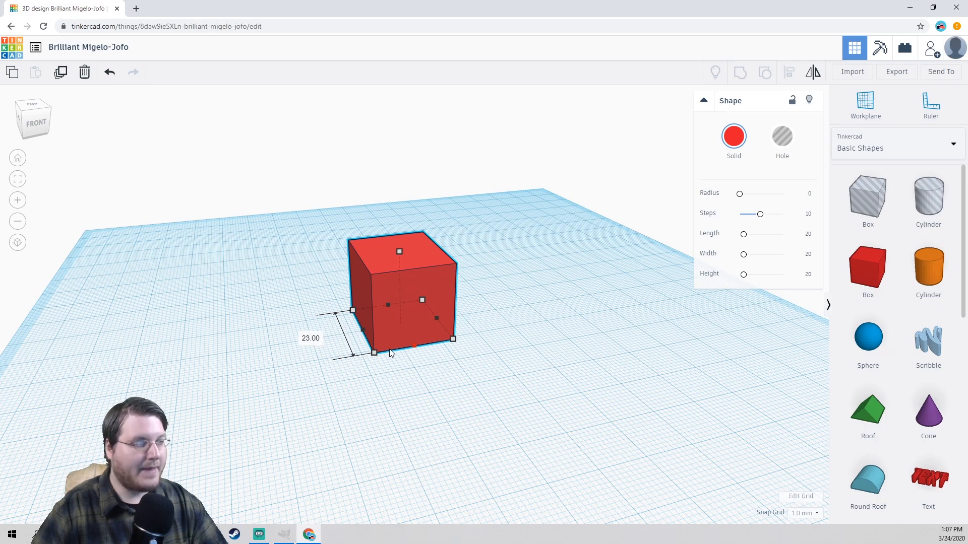
- Stretch the box's side-to-side width to about 51 mm and shorten its front-to-back depth slightly
click(253, 347)
right_drag(253, 347, 318, 363)
click(416, 320)
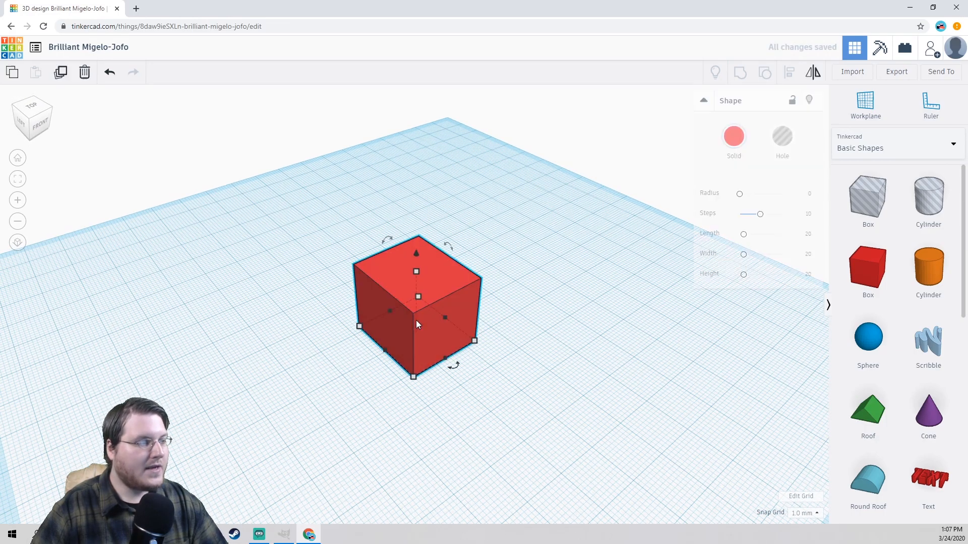
drag(377, 355, 277, 426)
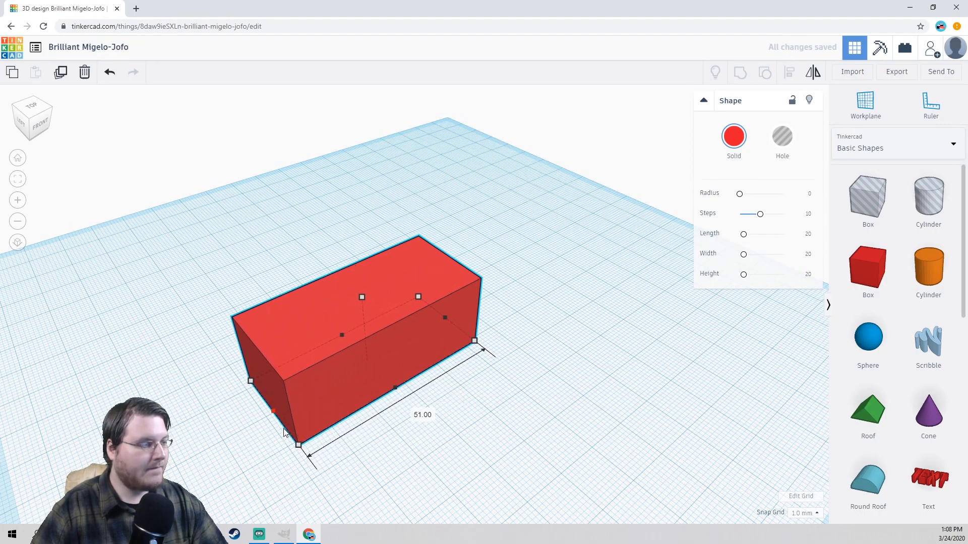
drag(395, 389, 352, 393)
- Reduce the box's height to about 16 mm
right_drag(352, 393, 461, 391)
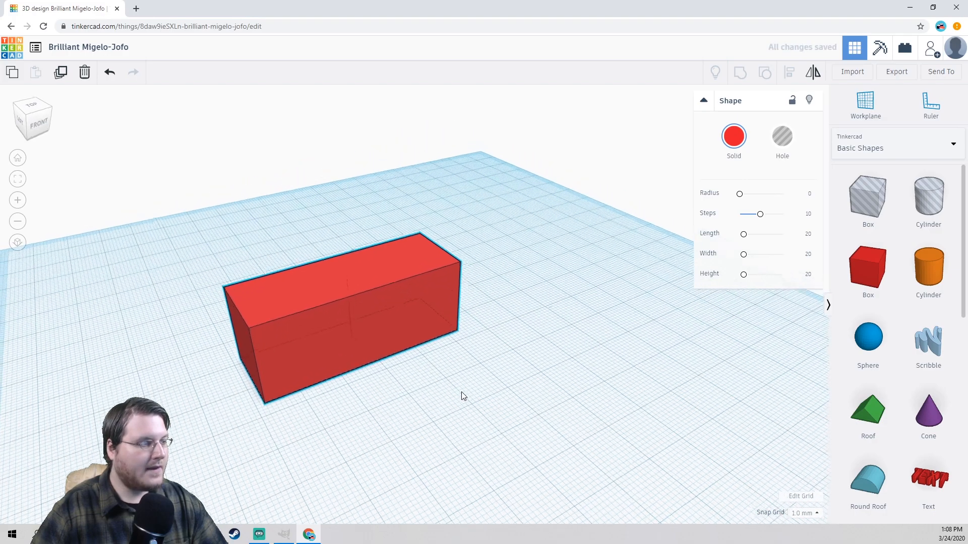
mouse_move(340, 261)
mouse_down()
mouse_move(313, 161)
mouse_move(344, 248)
mouse_move(350, 305)
mouse_move(316, 161)
mouse_move(350, 303)
mouse_move(319, 185)
mouse_move(344, 294)
mouse_move(338, 276)
mouse_up()
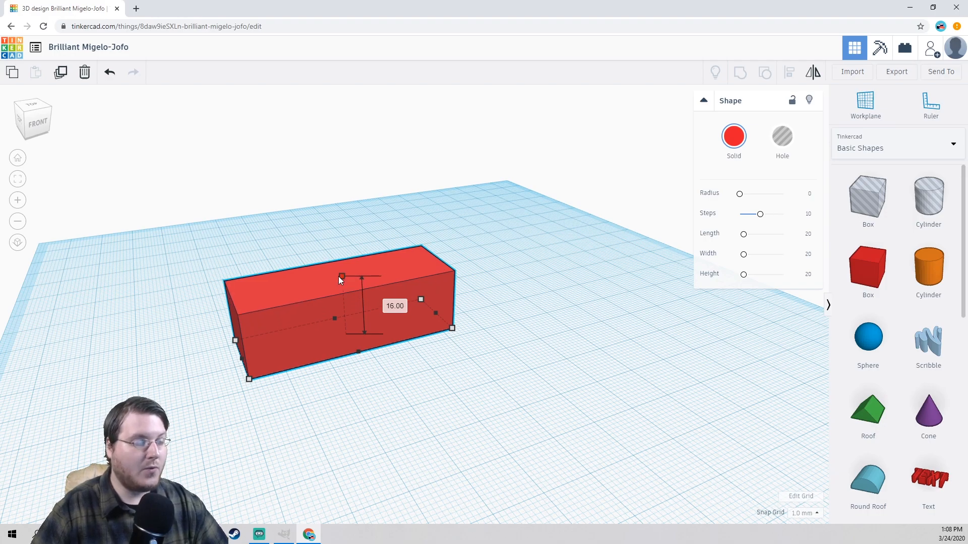
right_drag(233, 265, 392, 280)
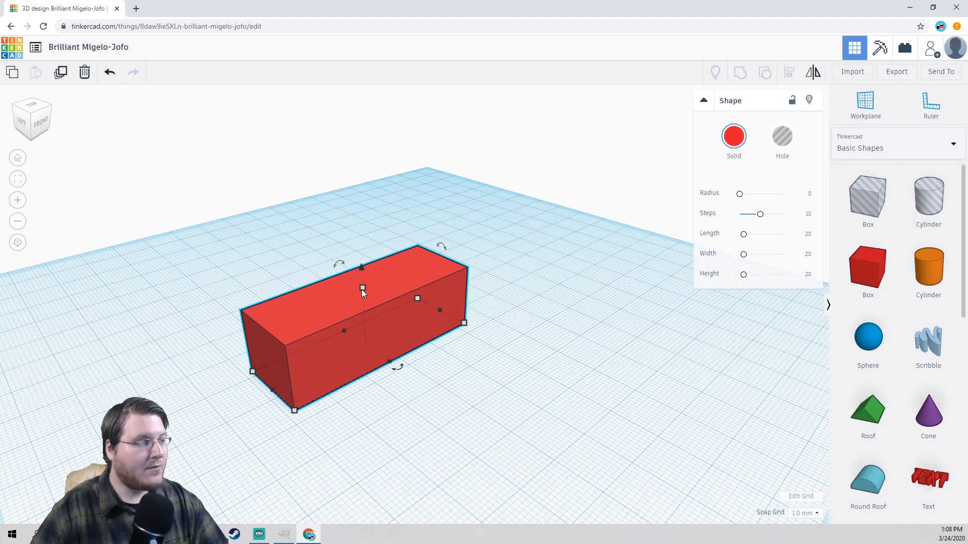
mouse_move(362, 289)
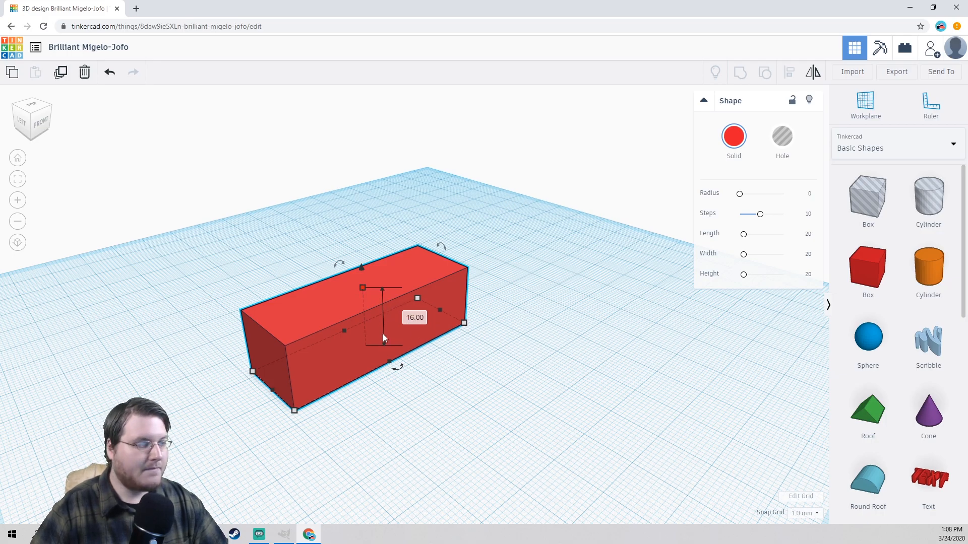
right_drag(393, 339, 424, 350)
mouse_move(347, 261)
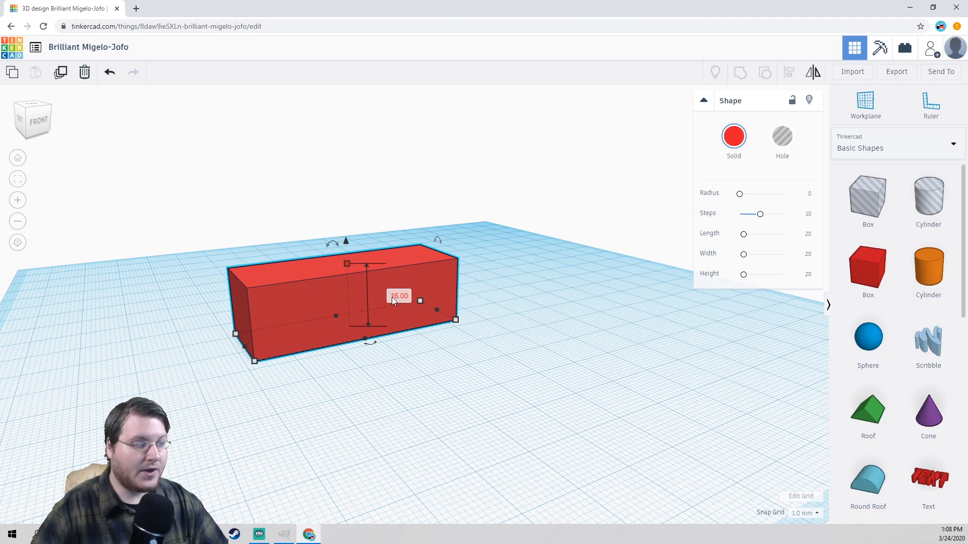
right_drag(393, 297, 386, 271)
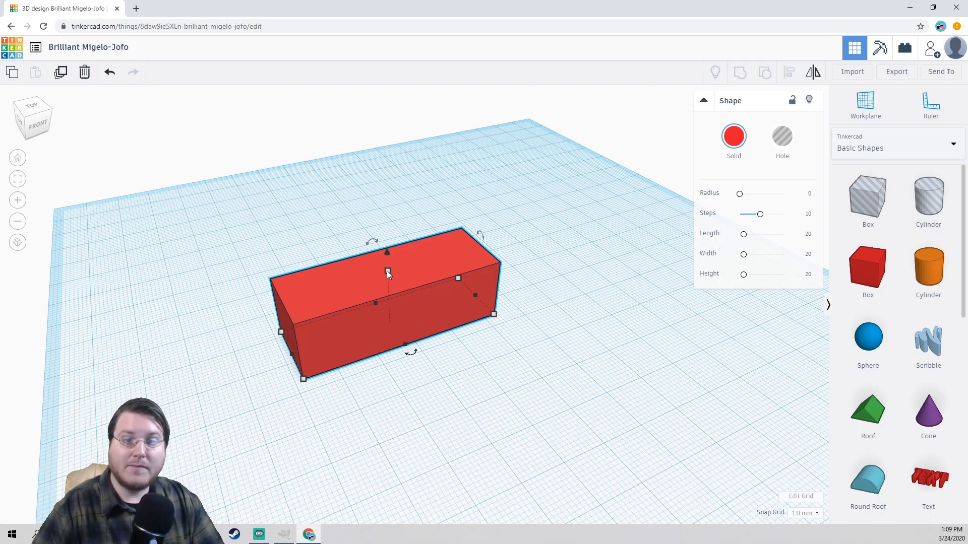
mouse_move(387, 271)
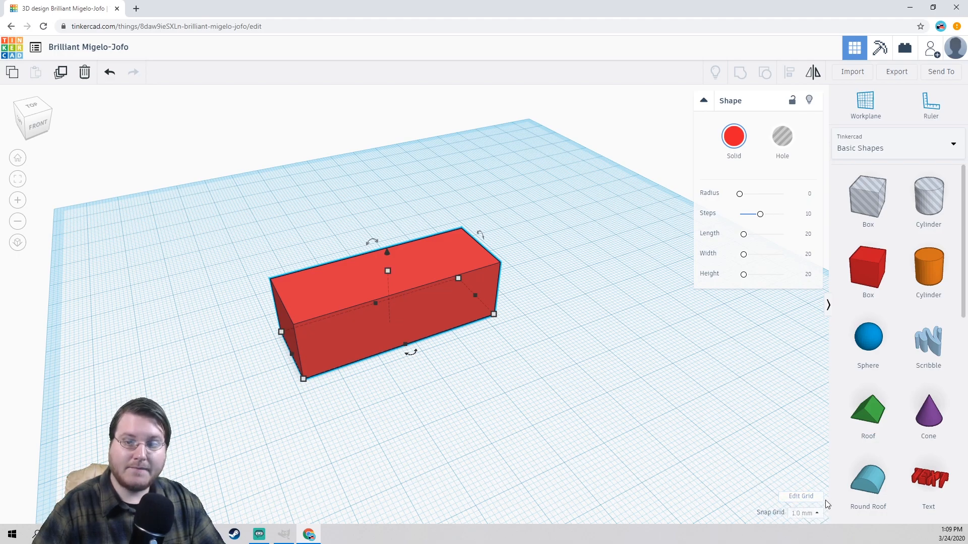
- Change the grid units to inches and update the grid
click(804, 499)
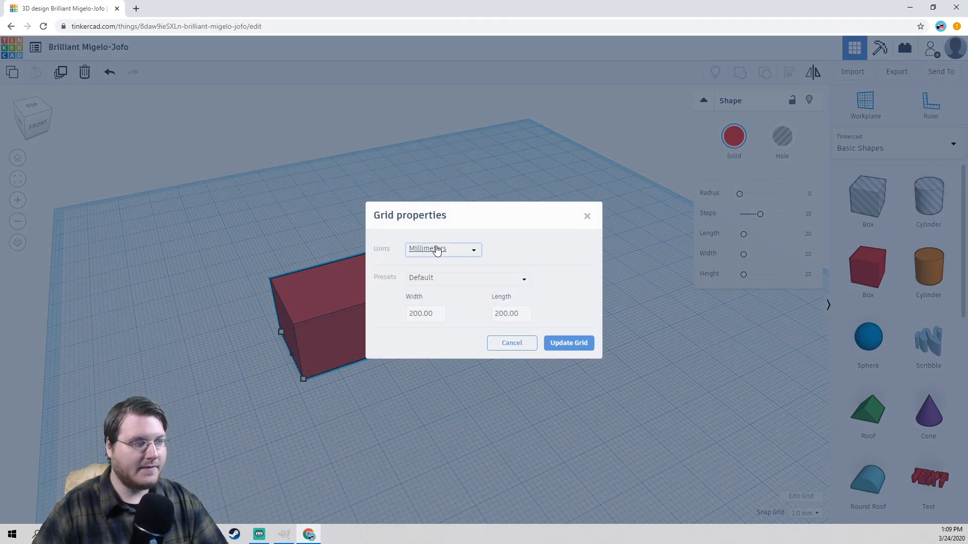
click(446, 258)
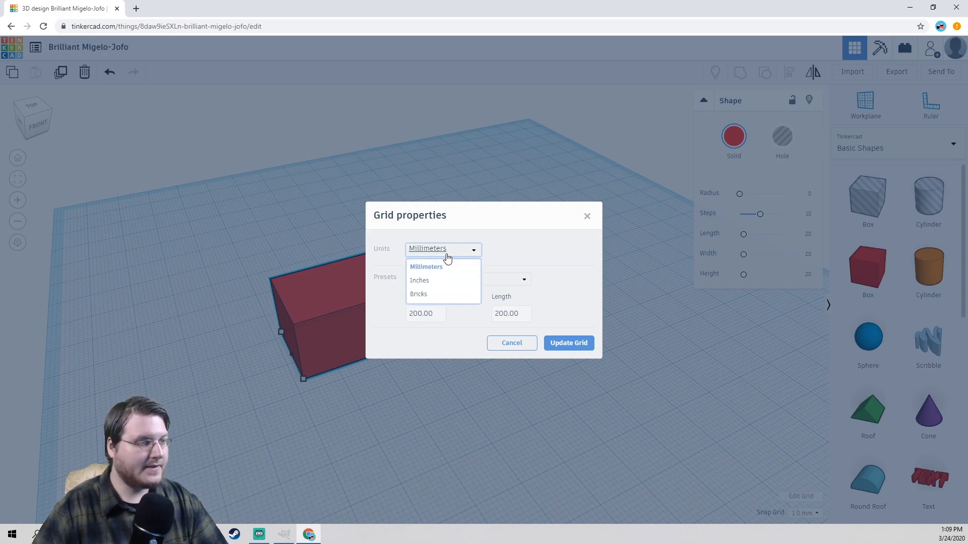
click(425, 285)
click(563, 347)
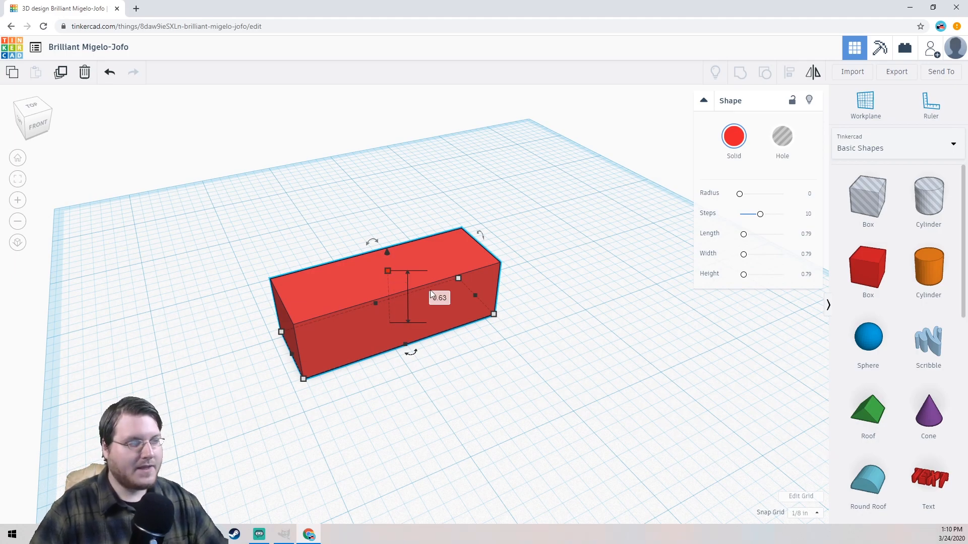
- Stretch the box's height up to 1 inch
right_drag(468, 350, 449, 329)
click(383, 253)
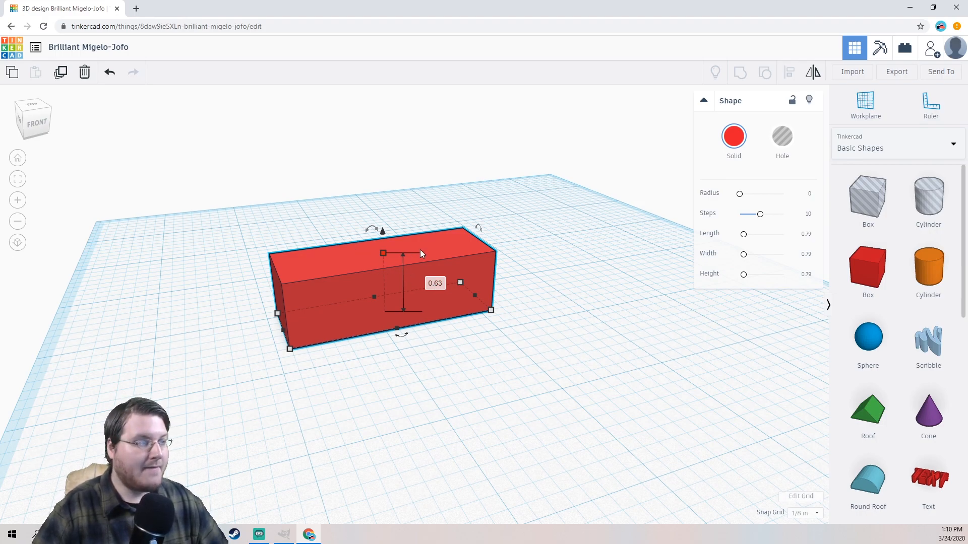
drag(383, 253, 381, 224)
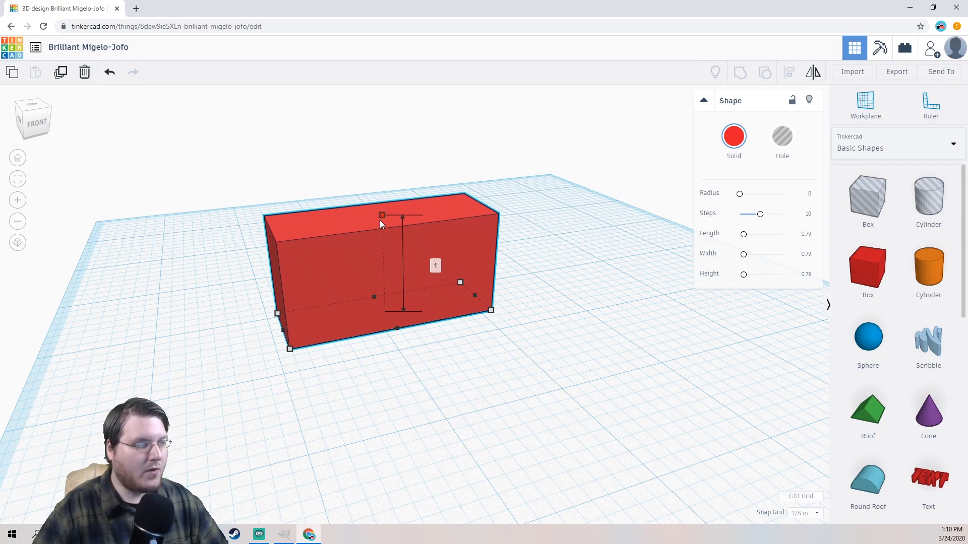
drag(380, 220, 380, 219)
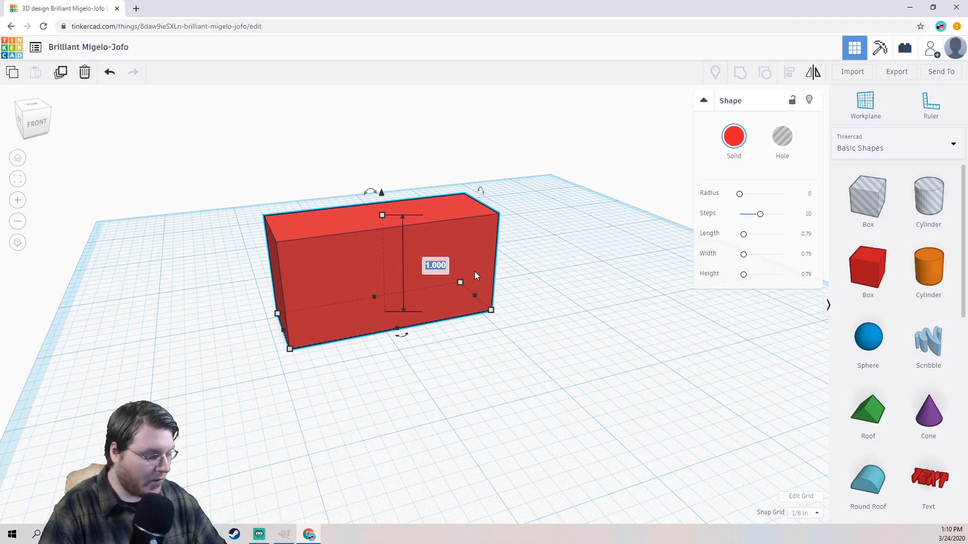
- Set the box's height to exactly 5 inches
text(5)
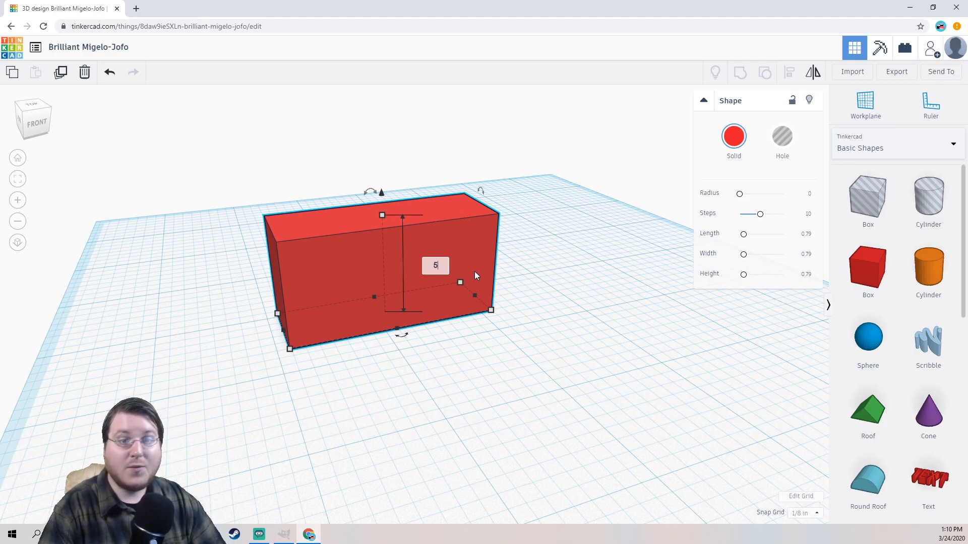
key(Return)
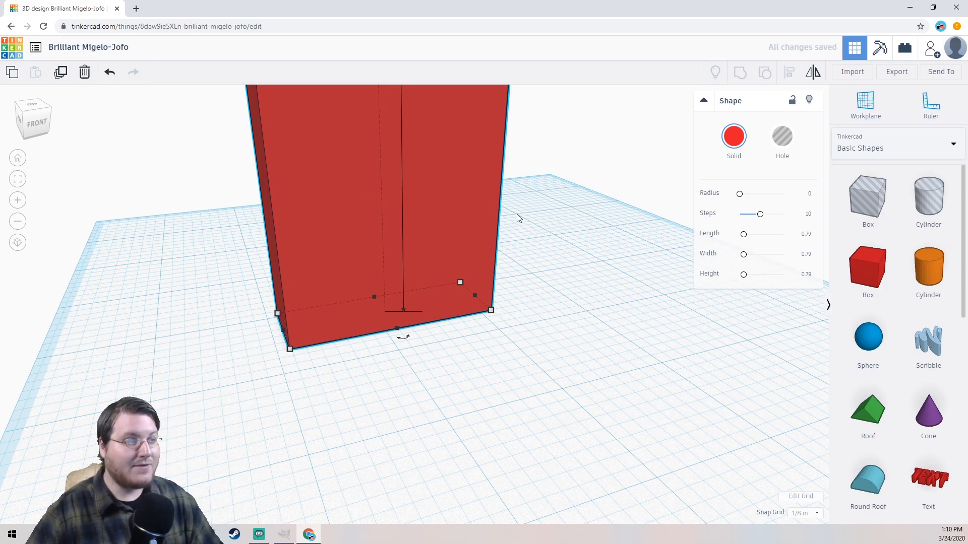
scroll(512, 249, down, 5)
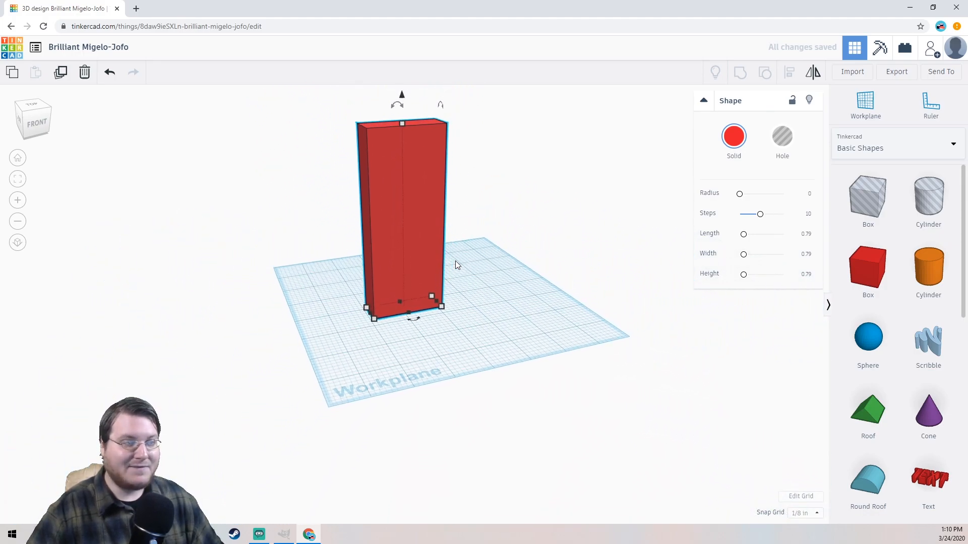
- Set the box's height to exactly 2 inches
middle_drag(458, 260, 527, 343)
right_drag(511, 423, 432, 428)
mouse_move(416, 221)
click(469, 313)
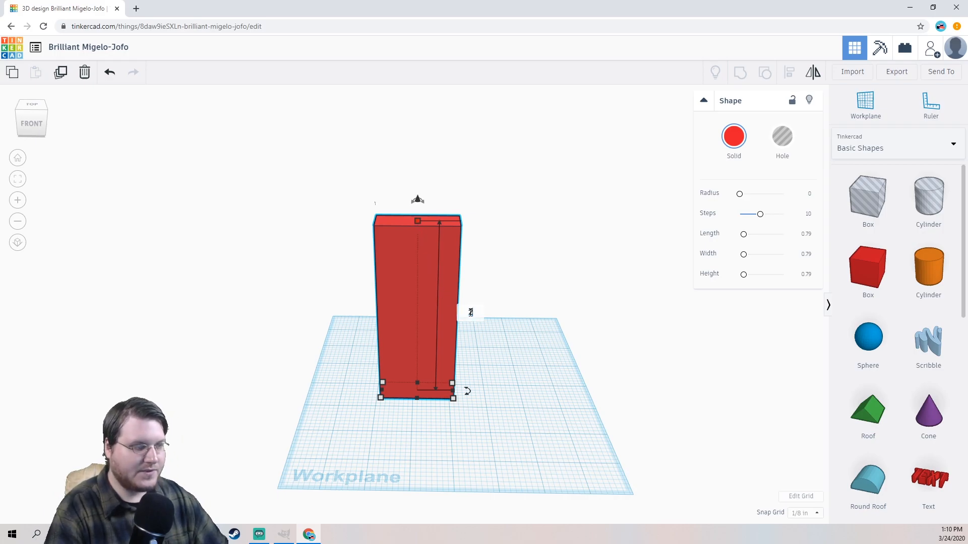
text(2)
key(Return)
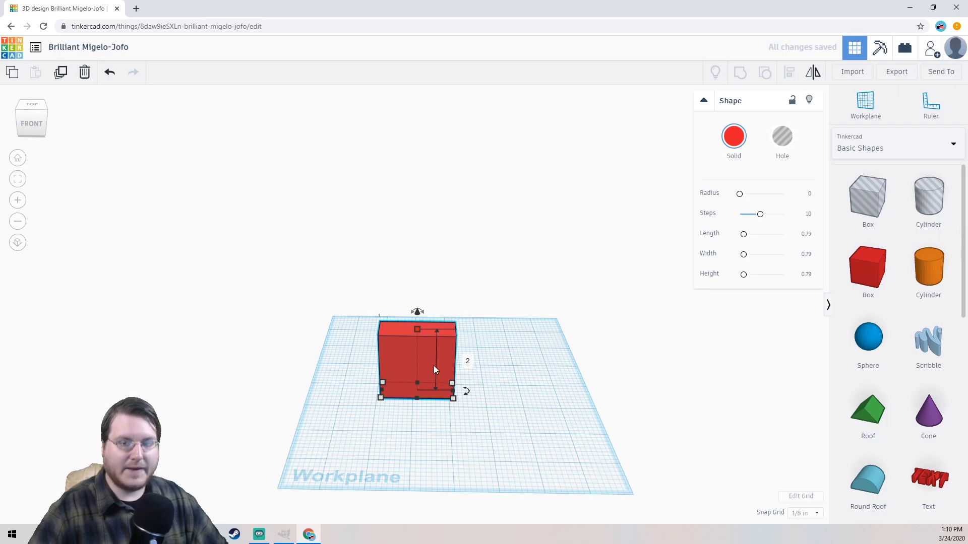
- Replace the resized box with a fresh 1-inch solid box near the middle of the workplane
click(324, 324)
right_drag(324, 324, 479, 330)
click(461, 355)
mouse_move(433, 332)
mouse_down()
mouse_move(449, 320)
mouse_move(440, 321)
mouse_up()
right_drag(400, 331, 476, 369)
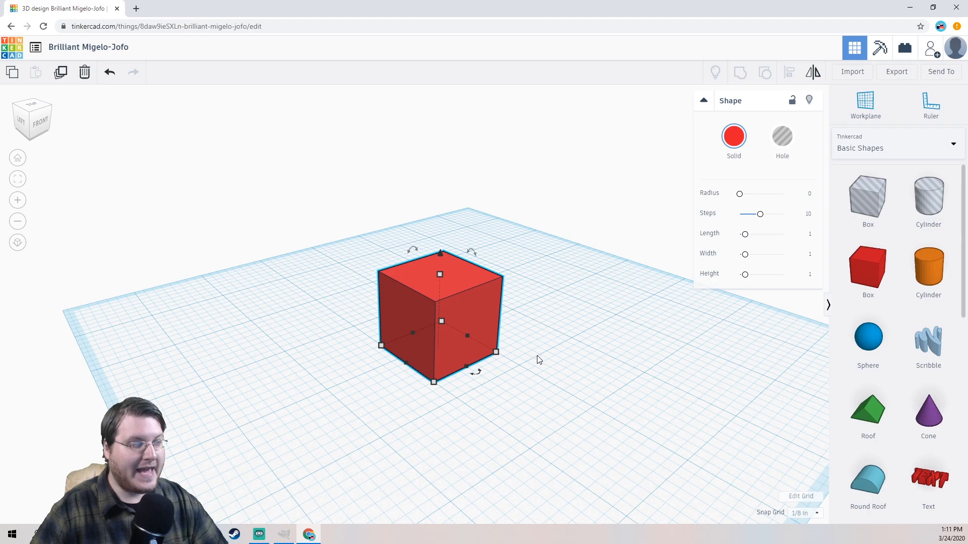
- Rotate the box freehand about its vertical axis by about -57°
right_drag(544, 365, 484, 359)
right_drag(546, 361, 465, 385)
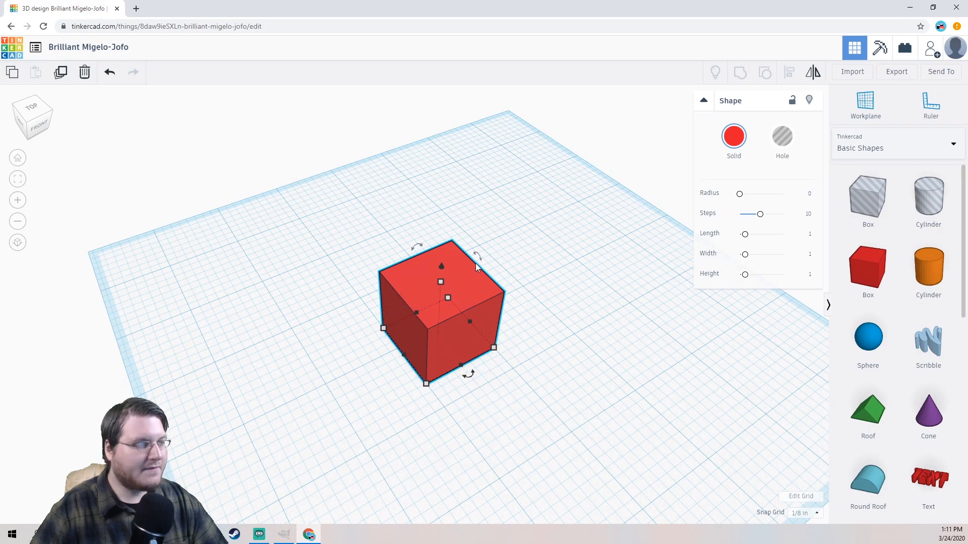
right_drag(423, 245, 485, 261)
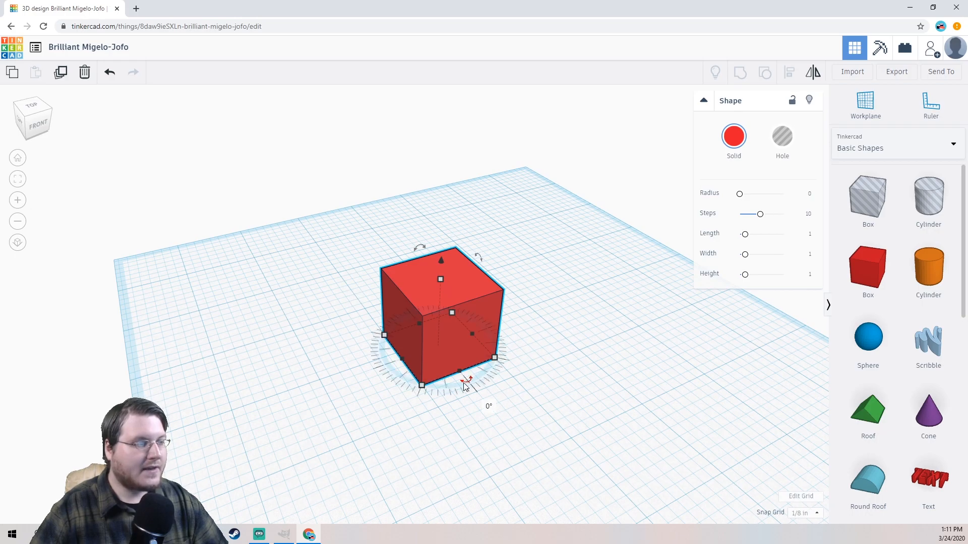
drag(467, 386, 482, 331)
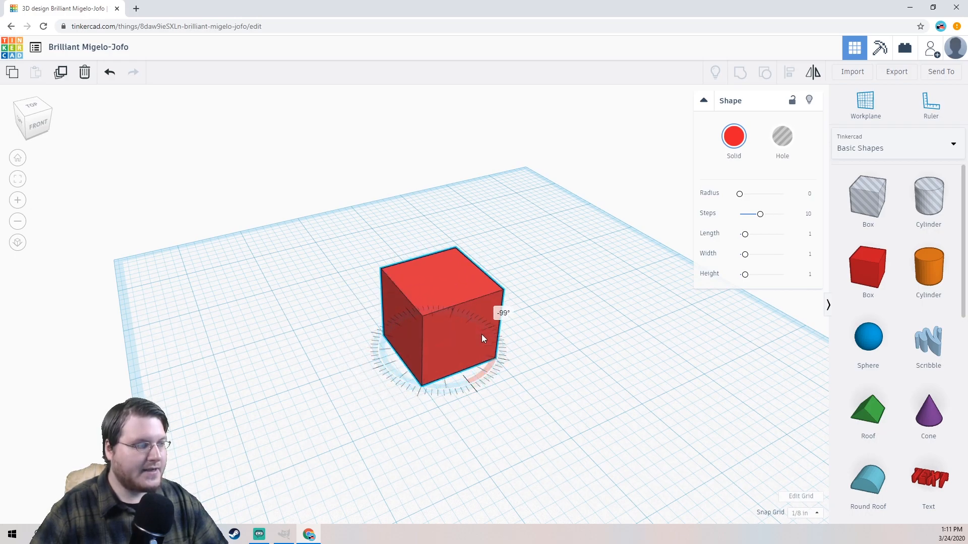
drag(455, 377, 570, 360)
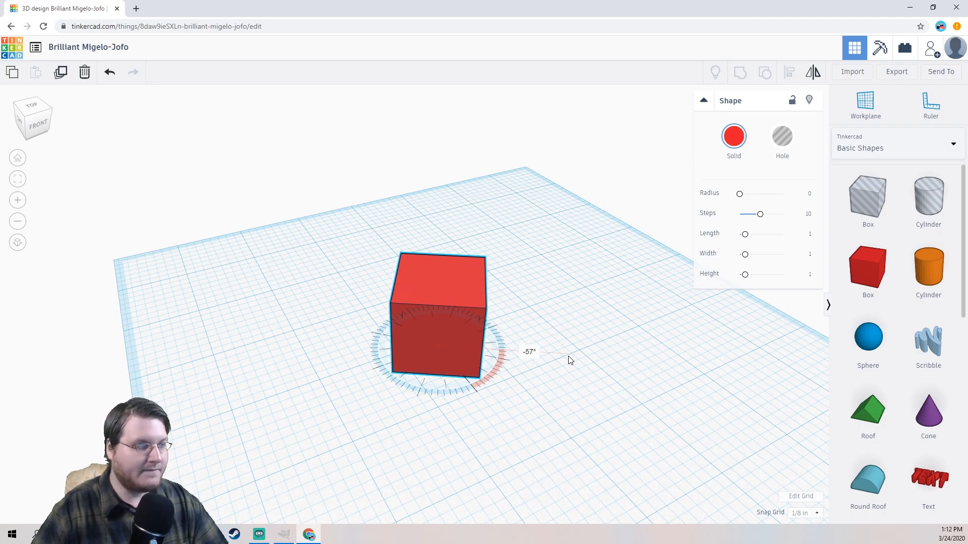
drag(570, 360, 570, 360)
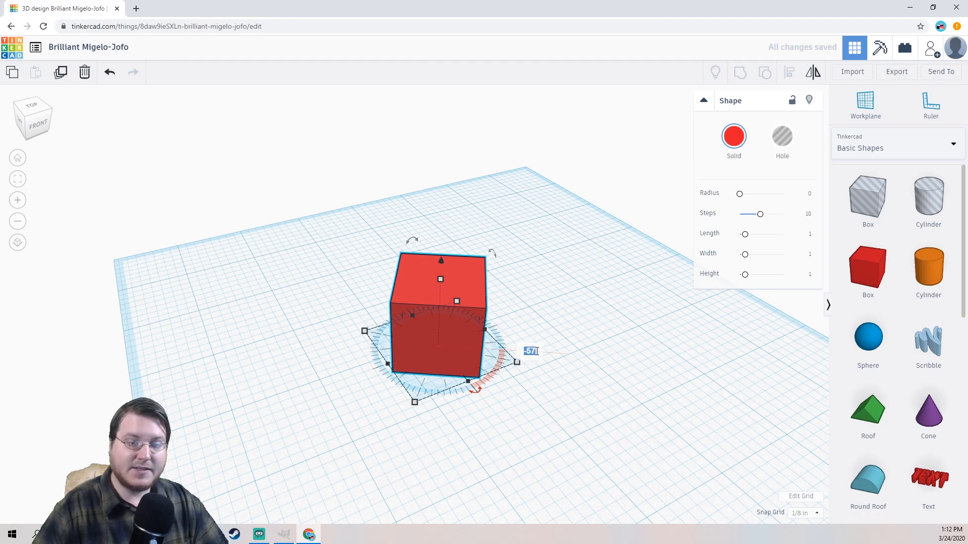
- Set the box's rotation about its vertical axis to 85°
click(537, 352)
text(85)
key(Return)
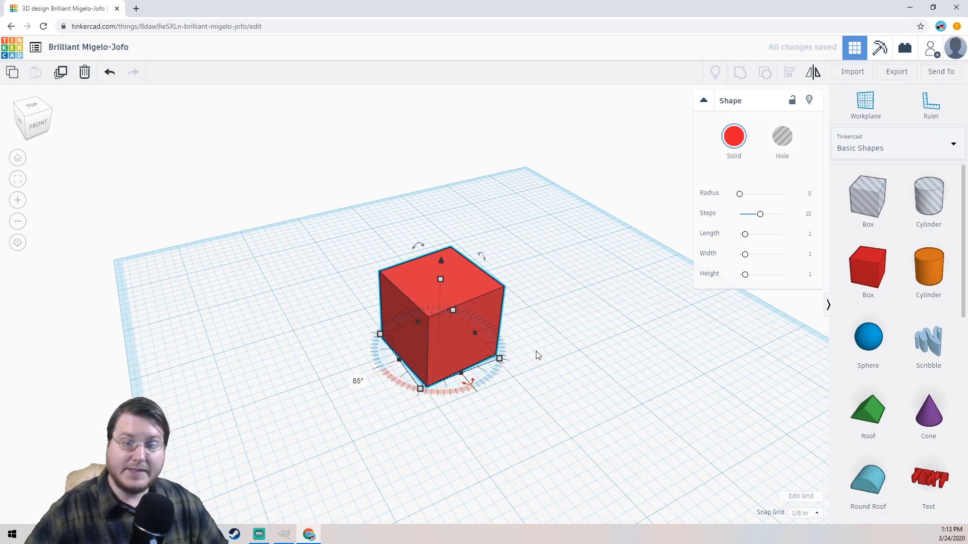
- Delete the rotated box and place a new solid red box near the middle of the workplane
right_drag(484, 256, 500, 239)
drag(477, 254, 398, 306)
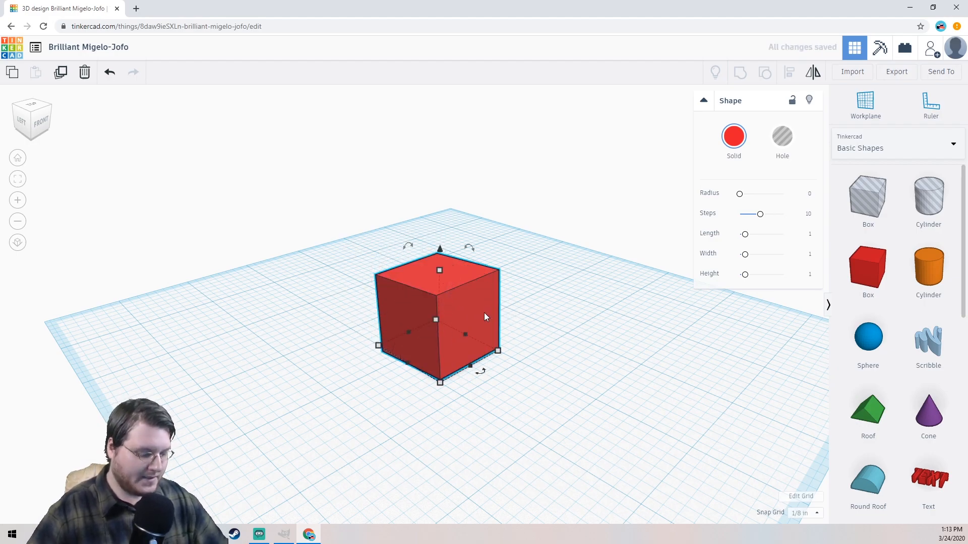
key(Delete)
drag(864, 259, 410, 367)
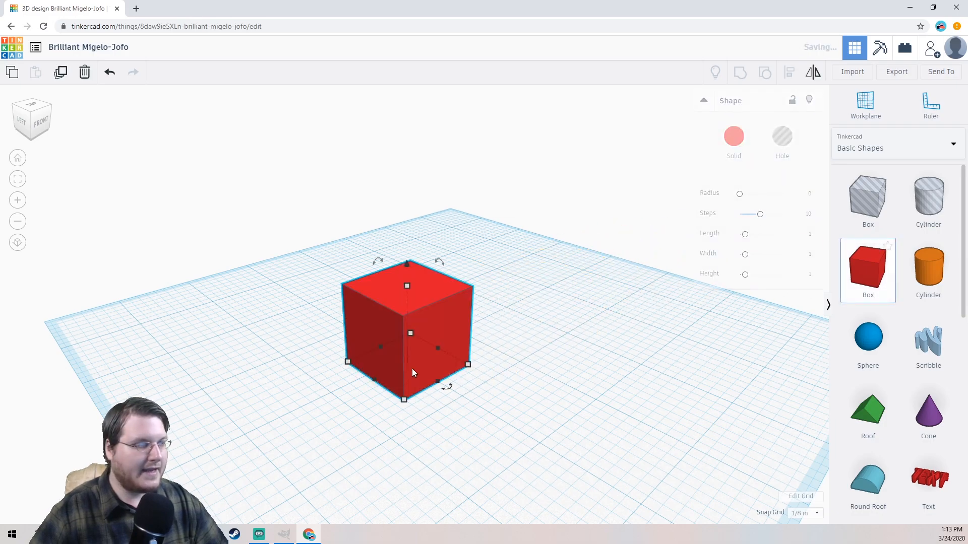
- Lower the box about 3/4 inch below the workplane
right_drag(297, 351, 396, 391)
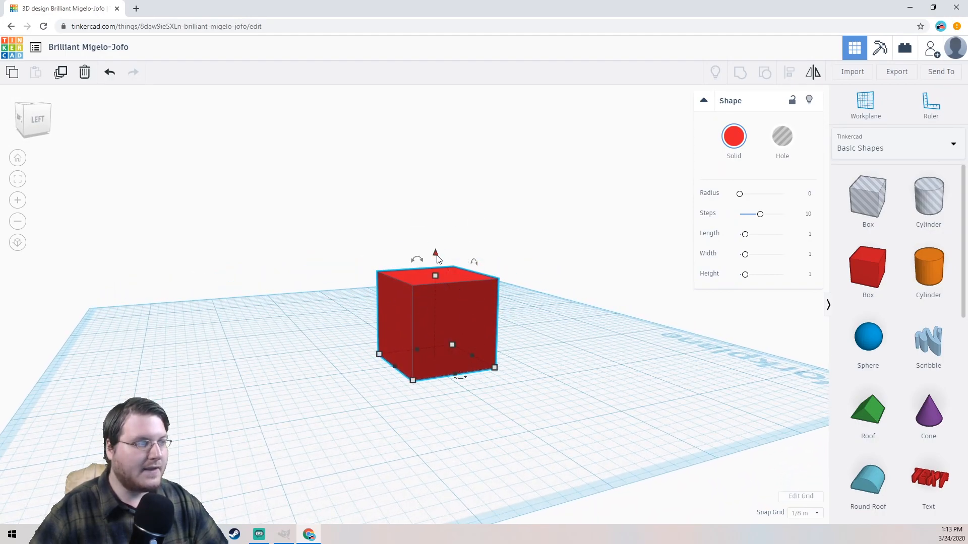
drag(437, 258, 413, 317)
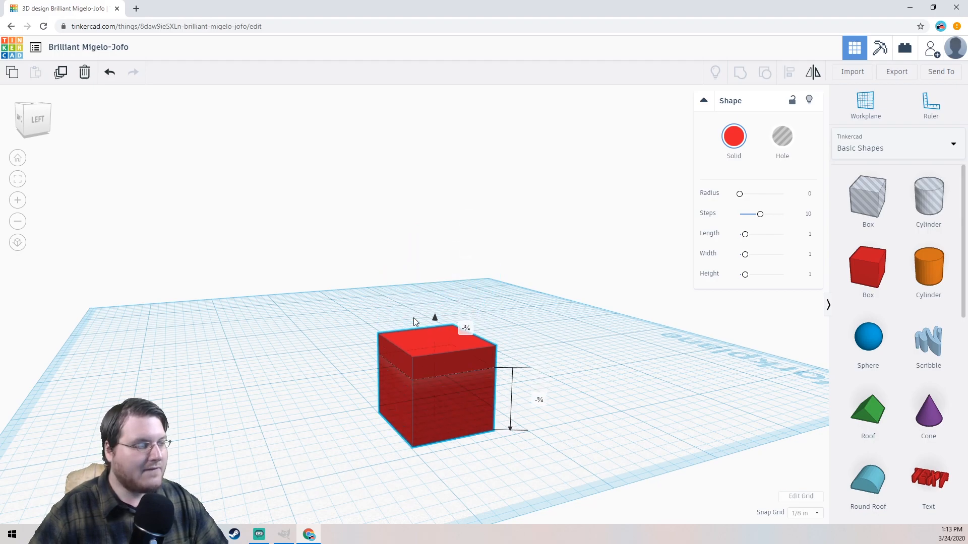
right_drag(286, 367, 281, 345)
- Raise the box above the workplane and bring it back down slightly to about 1.125 inches above it
drag(440, 452, 523, 274)
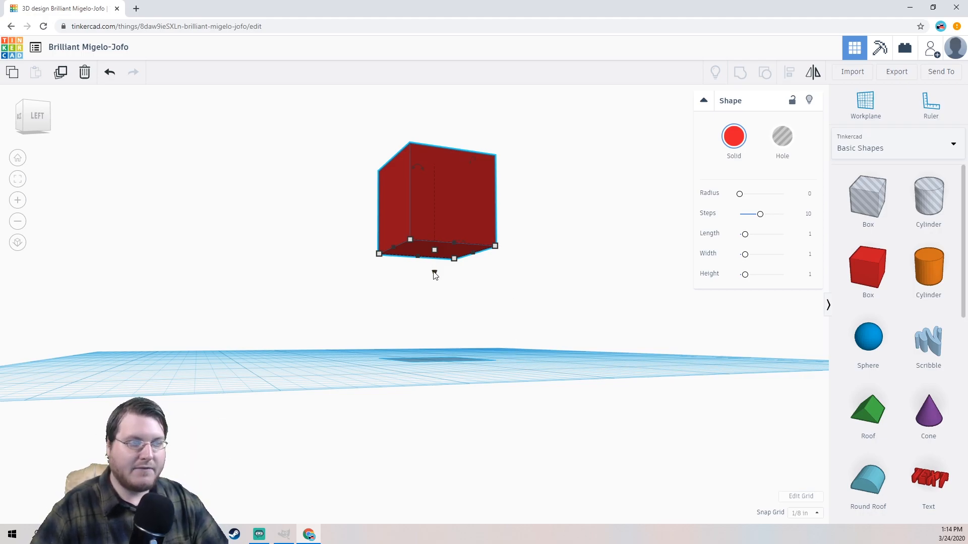
mouse_move(434, 274)
mouse_down()
mouse_move(435, 308)
mouse_move(435, 272)
mouse_up()
click(537, 300)
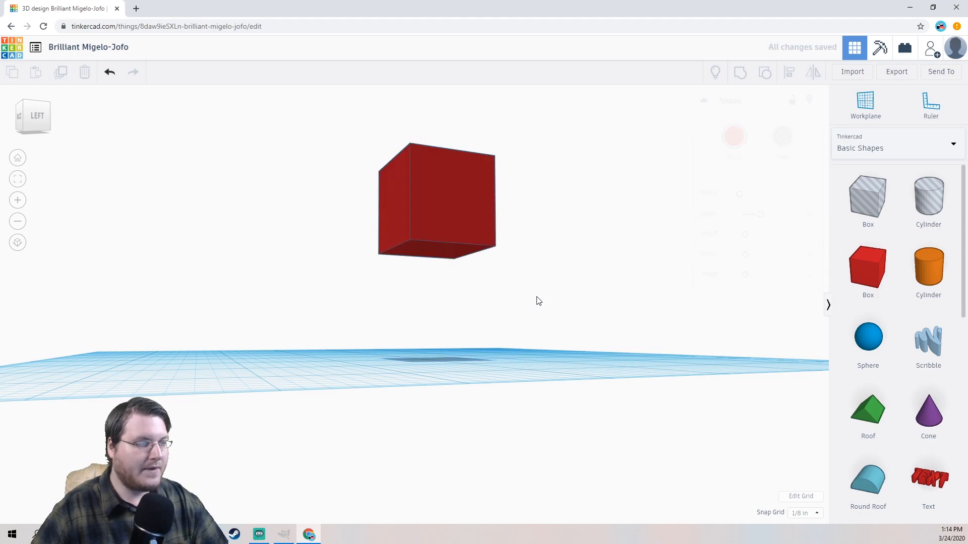
click(451, 233)
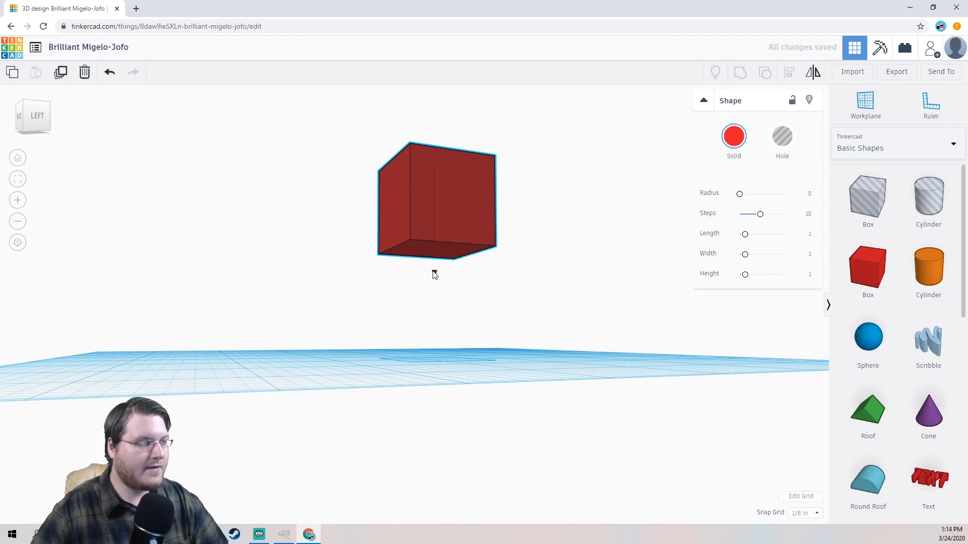
drag(434, 274, 434, 287)
- Set the box's elevation above the workplane to exactly 5 inches
click(537, 307)
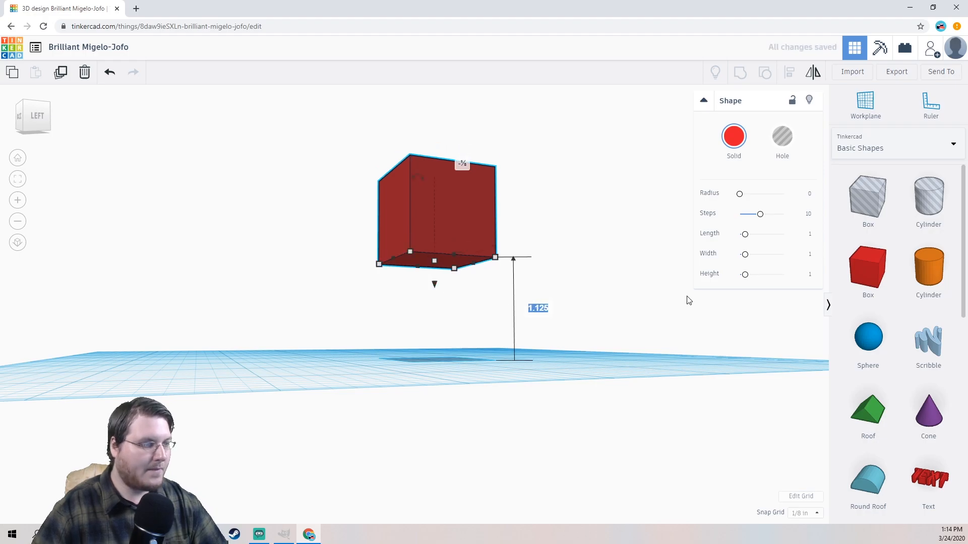
text(5)
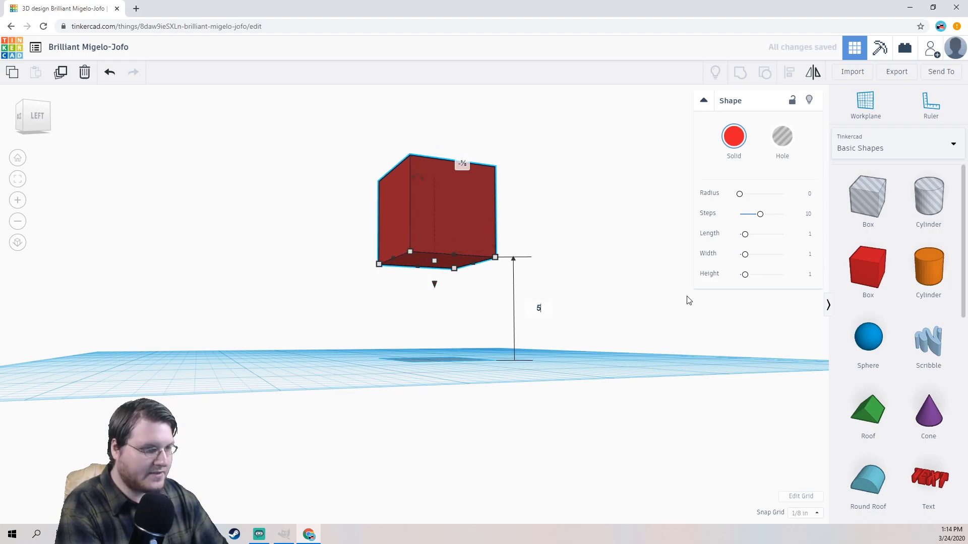
key(Return)
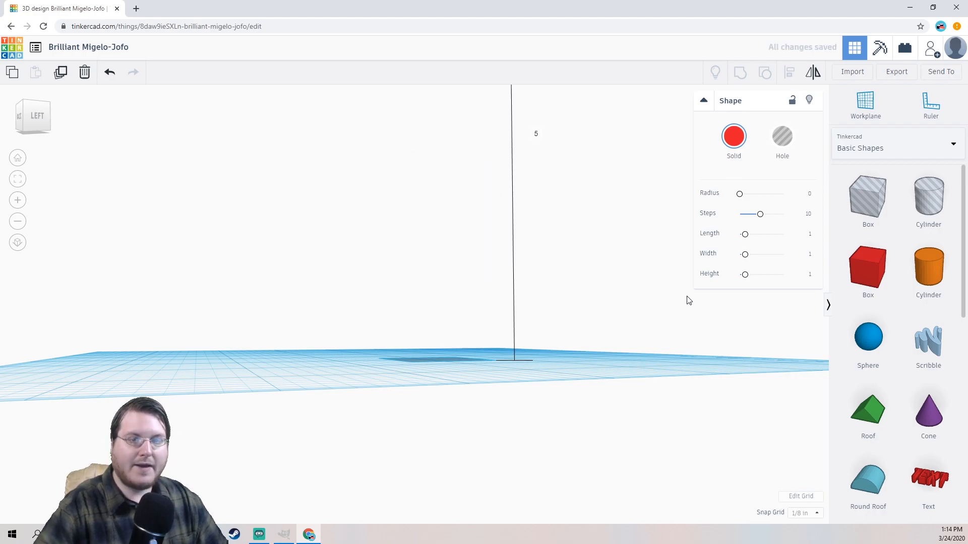
scroll(505, 225, down, 5)
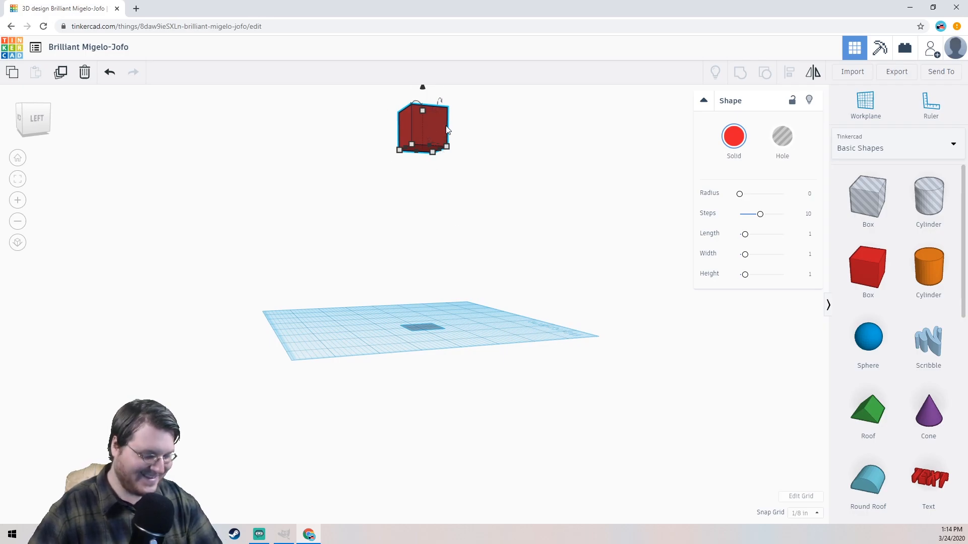
- Delete the floating box and place another solid red box on the workplane
key(Delete)
right_drag(577, 259, 261, 328)
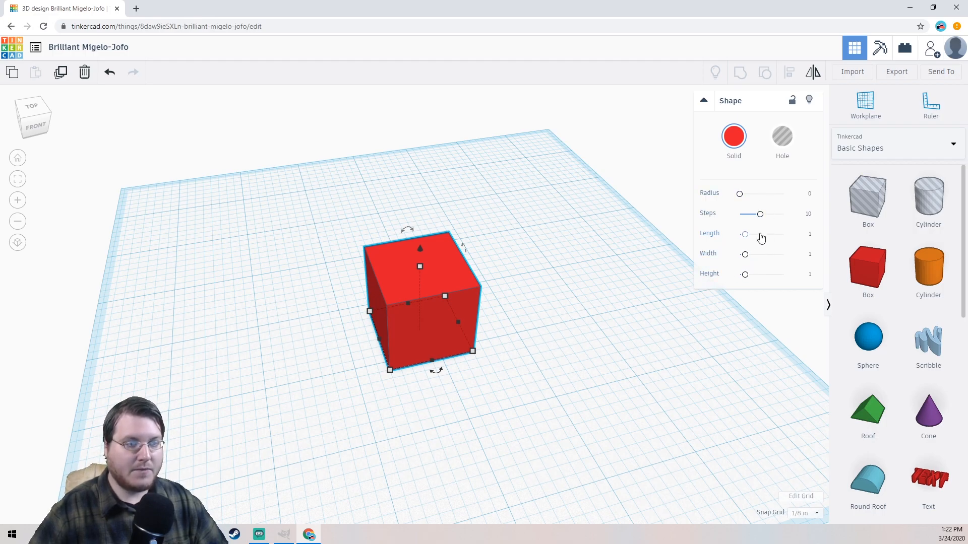
- Adjust the box's shape parameters to about 2.94 inches length, 1.5 inches width and 1.23 inches height
drag(744, 234, 754, 260)
drag(750, 257, 747, 256)
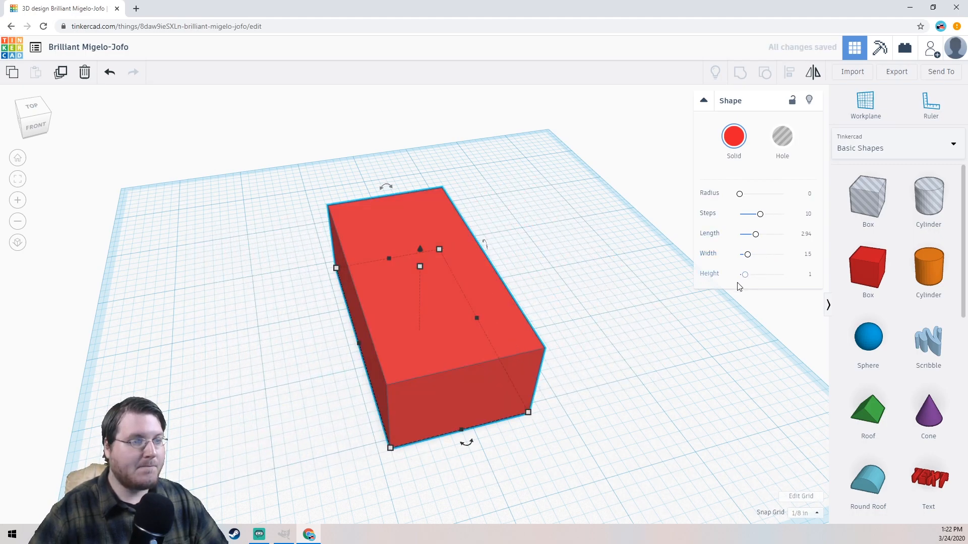
drag(744, 275, 746, 278)
- Set the red box's width to 3 inches
click(806, 275)
key(shift+Tab)
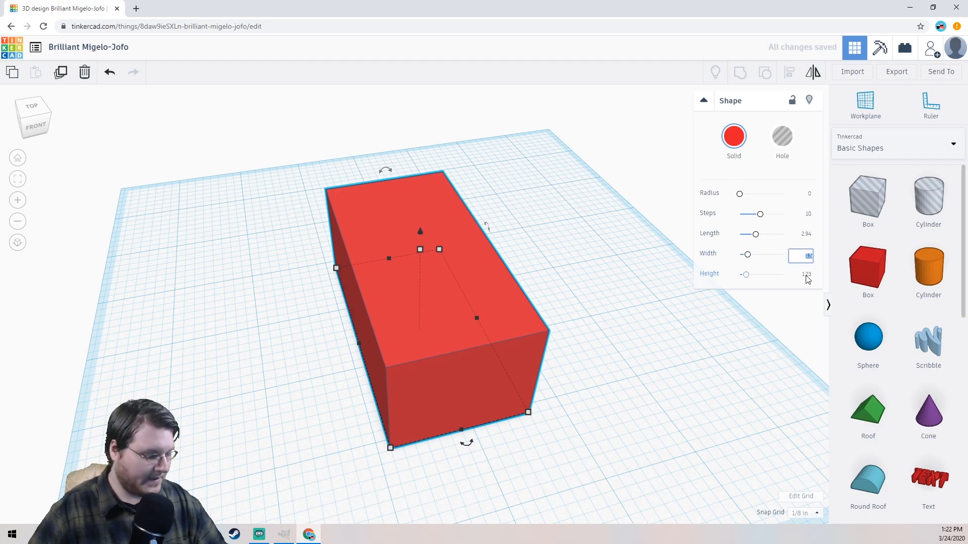
text(3)
key(Return)
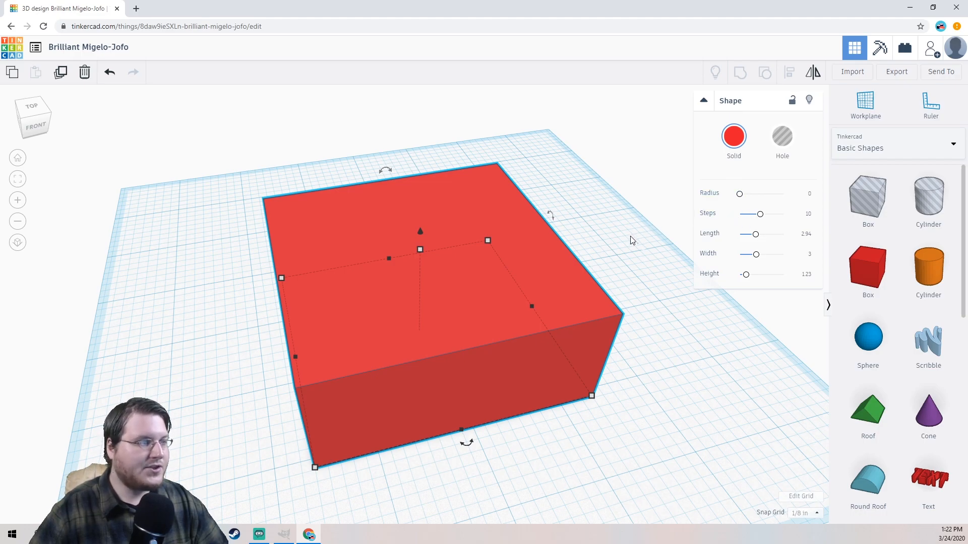
- Round the box's edges with a 0.78 inch radius and reduce the rounding steps to 1
drag(742, 199, 785, 203)
right_drag(632, 278, 706, 241)
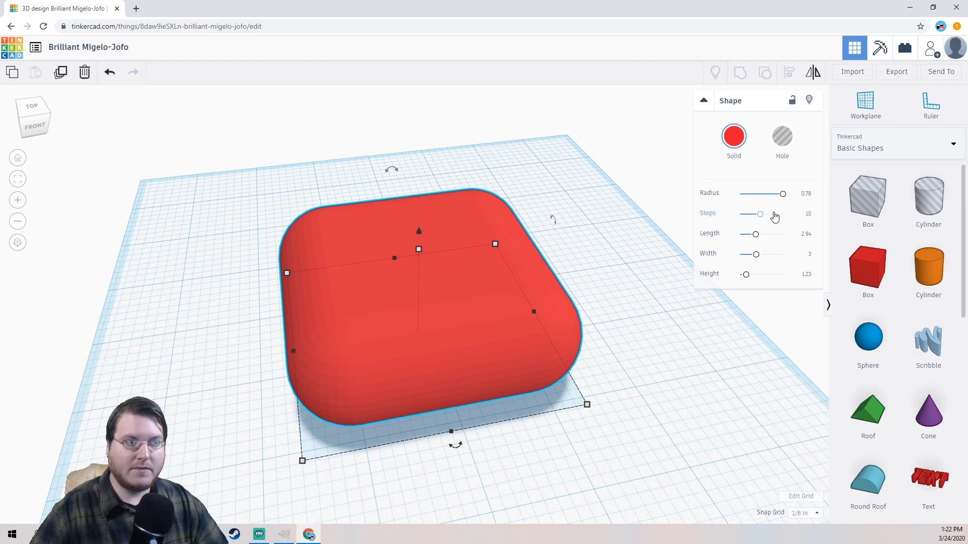
drag(763, 218, 733, 224)
mouse_move(641, 251)
right_down()
mouse_move(670, 201)
mouse_move(525, 200)
mouse_move(633, 238)
right_up()
click(739, 214)
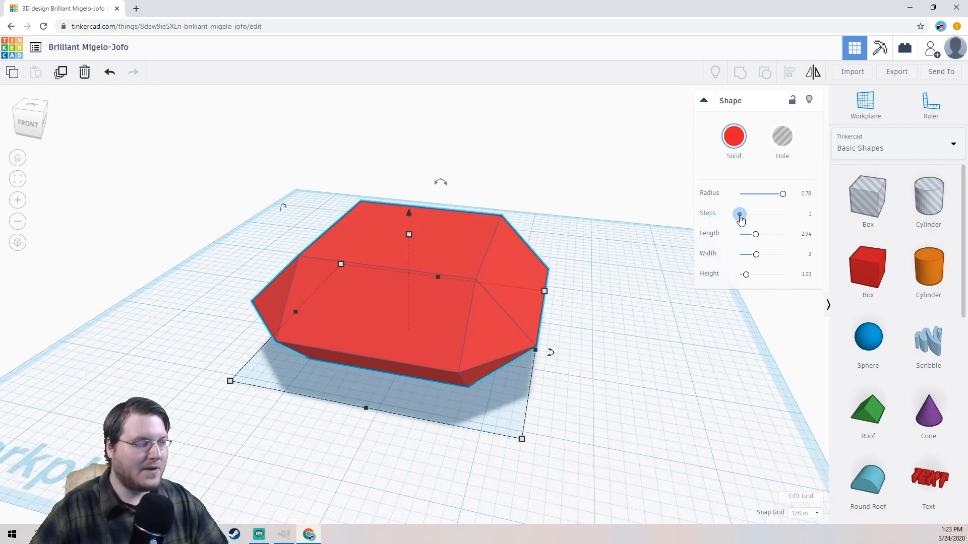
- Set the box's rounding steps to 7 and reduce the edge radius to about 0.22 inches
mouse_move(740, 216)
mouse_down()
mouse_move(784, 223)
mouse_move(770, 196)
mouse_move(752, 197)
mouse_move(774, 217)
mouse_move(753, 216)
mouse_up()
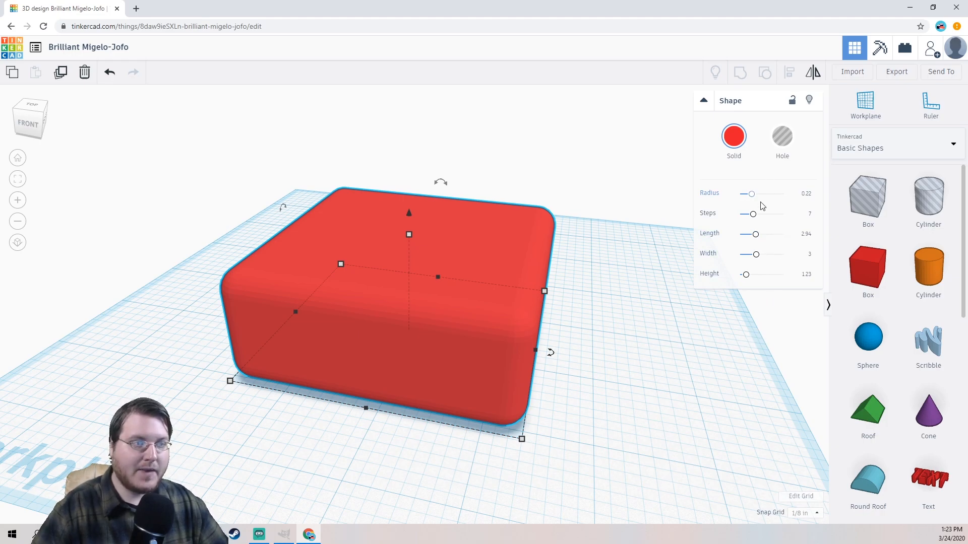
drag(757, 197, 748, 199)
right_drag(623, 253, 731, 247)
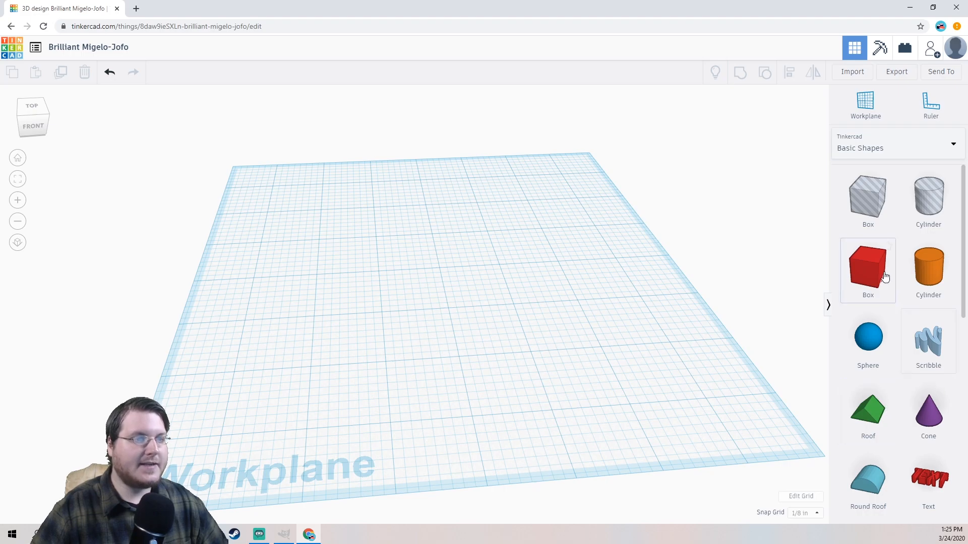
- Place a solid red box and an orange cylinder side by side on the empty workplane
drag(878, 272, 381, 294)
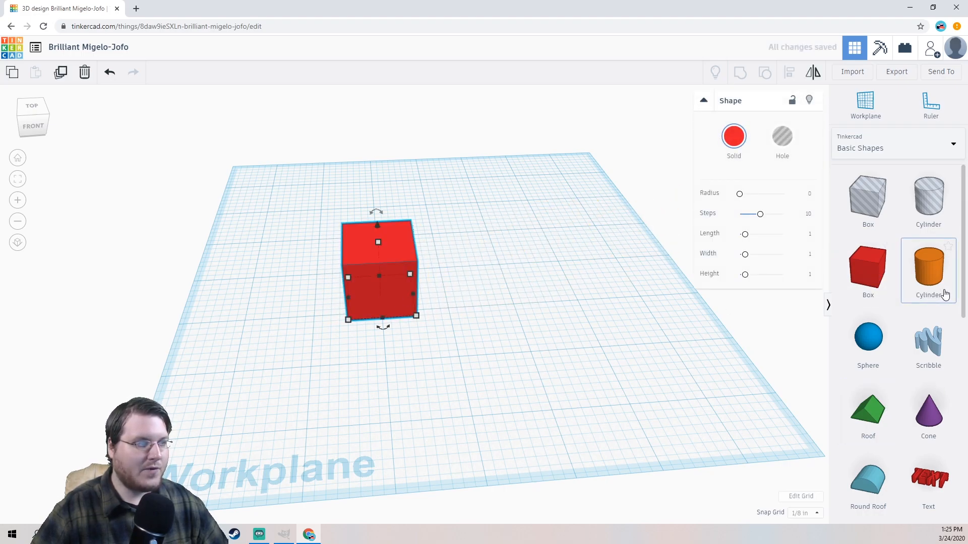
drag(934, 301, 497, 300)
right_drag(411, 352, 432, 354)
- Move the orange cylinder into the side of the red box so it overlaps and forms a rounded end
drag(498, 302, 454, 244)
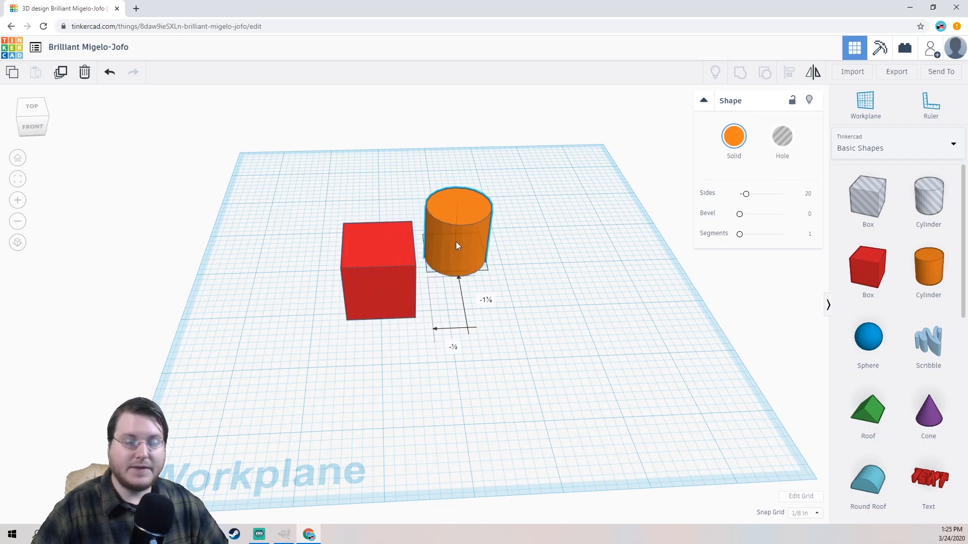
right_drag(373, 301, 393, 380)
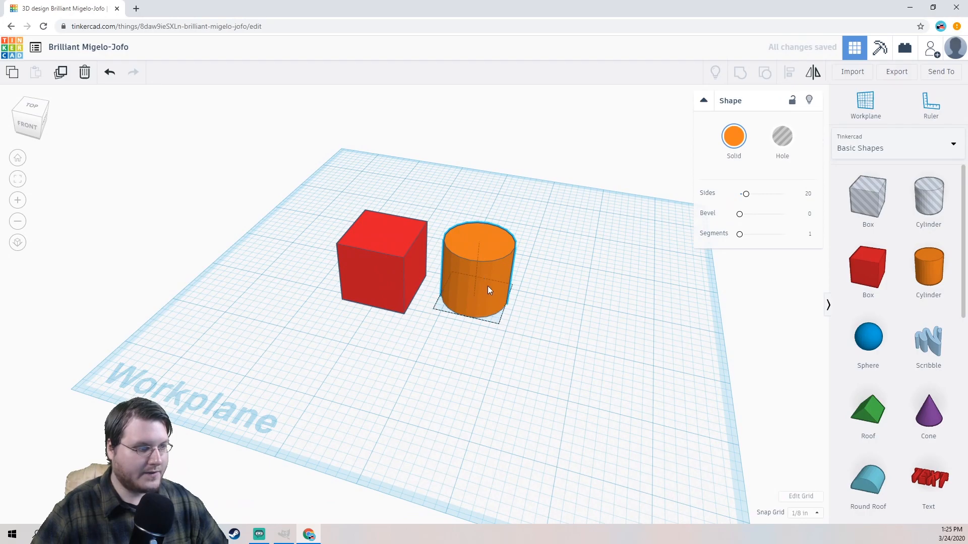
drag(476, 294, 419, 274)
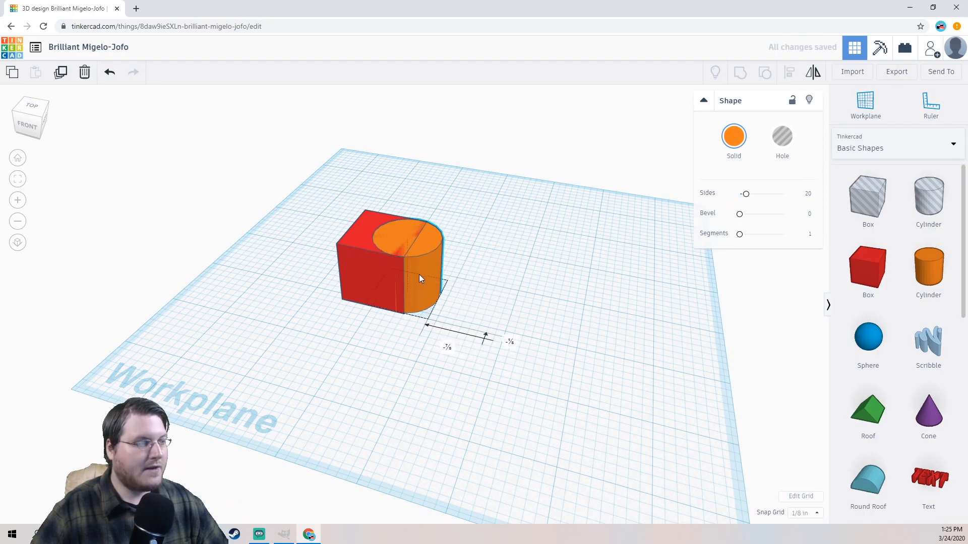
click(287, 278)
right_drag(298, 281, 821, 244)
right_drag(525, 378, 479, 339)
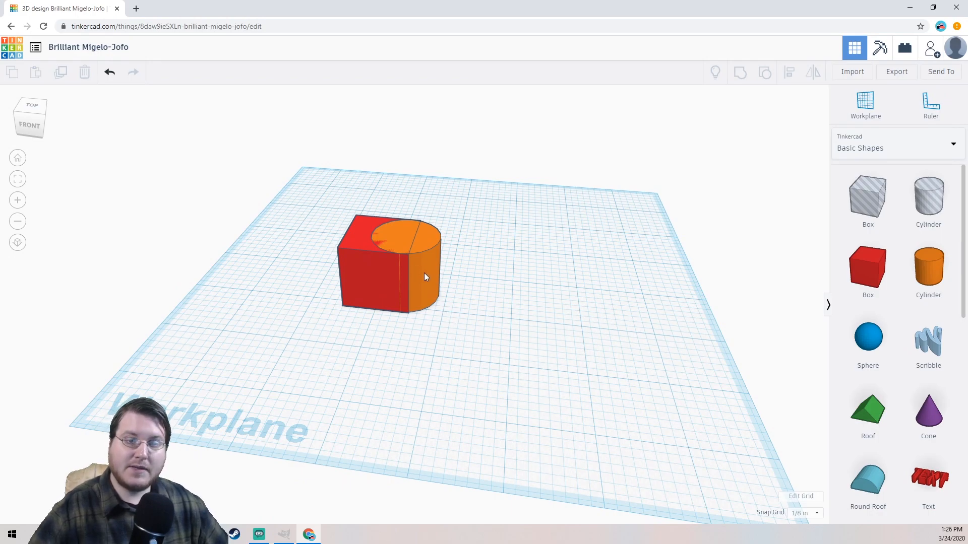
right_drag(430, 275, 332, 303)
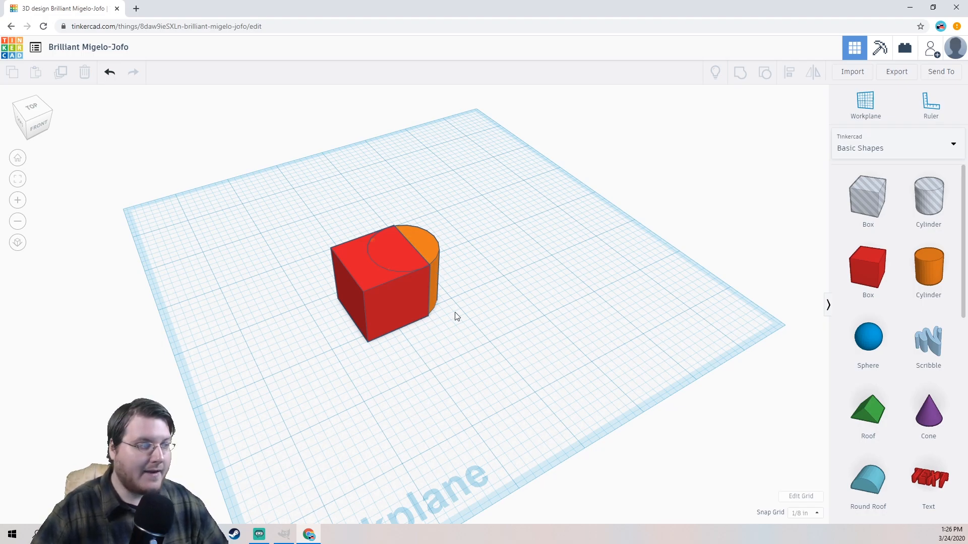
- Try selecting the box and cylinder together, first by area and once one by one, clearing the selection each time
drag(490, 337, 318, 216)
click(499, 239)
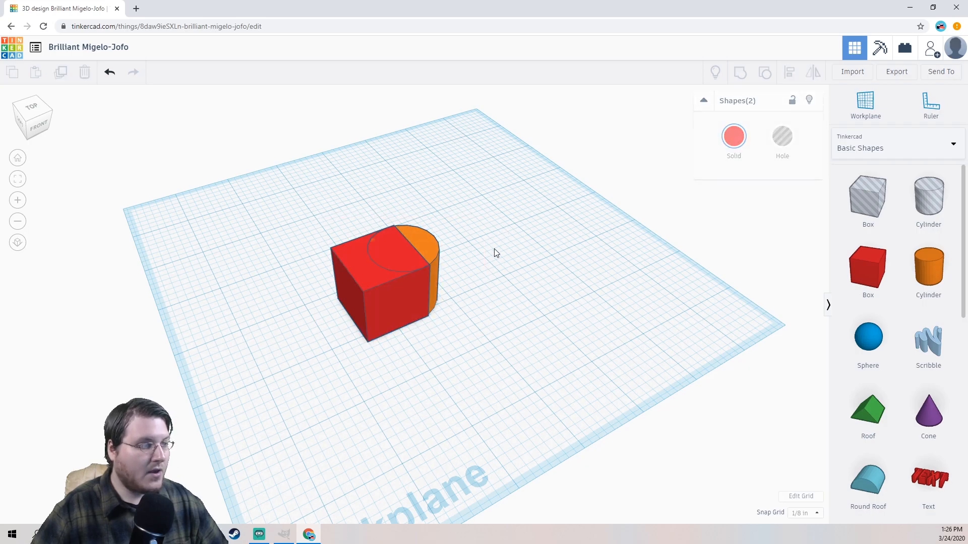
click(426, 242)
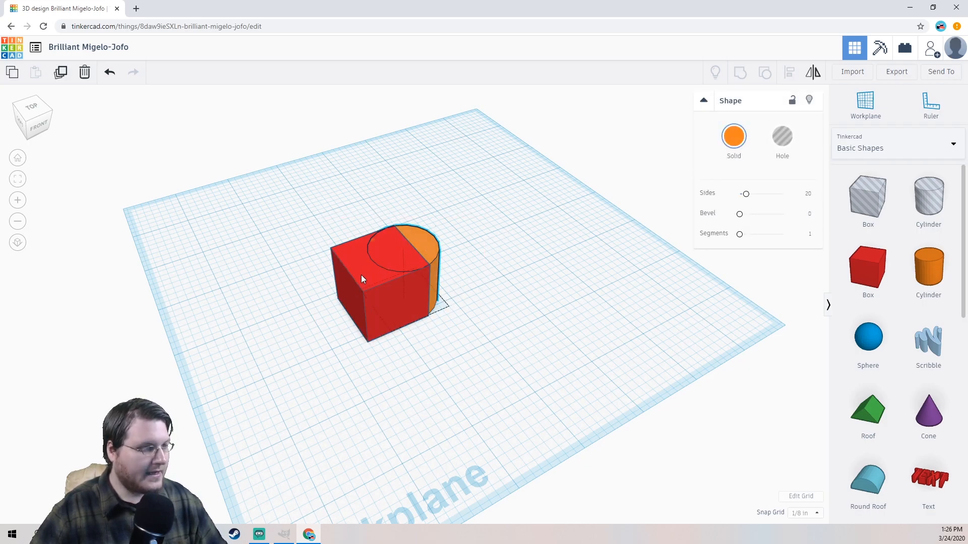
shift+click(348, 258)
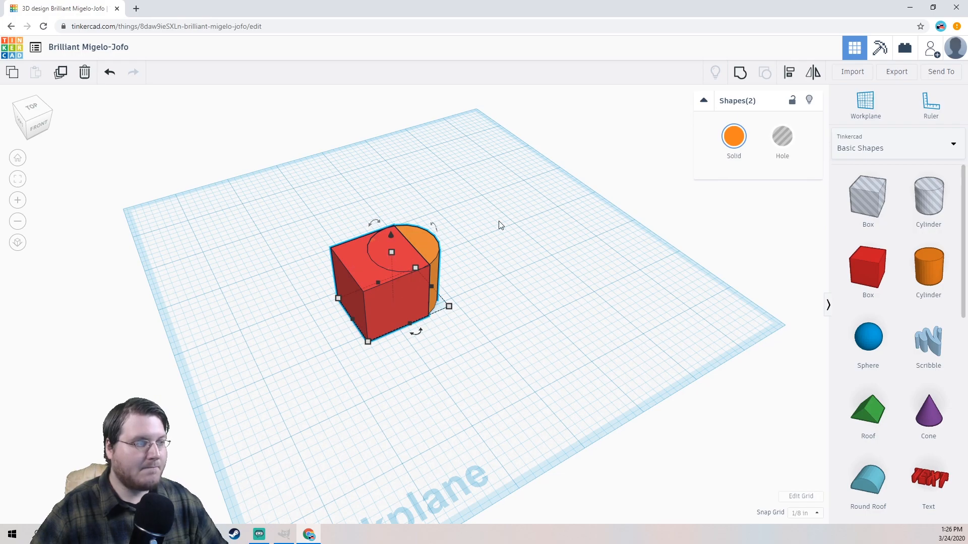
click(455, 251)
- Select the orange cylinder and the red box and group them into one shape
click(430, 247)
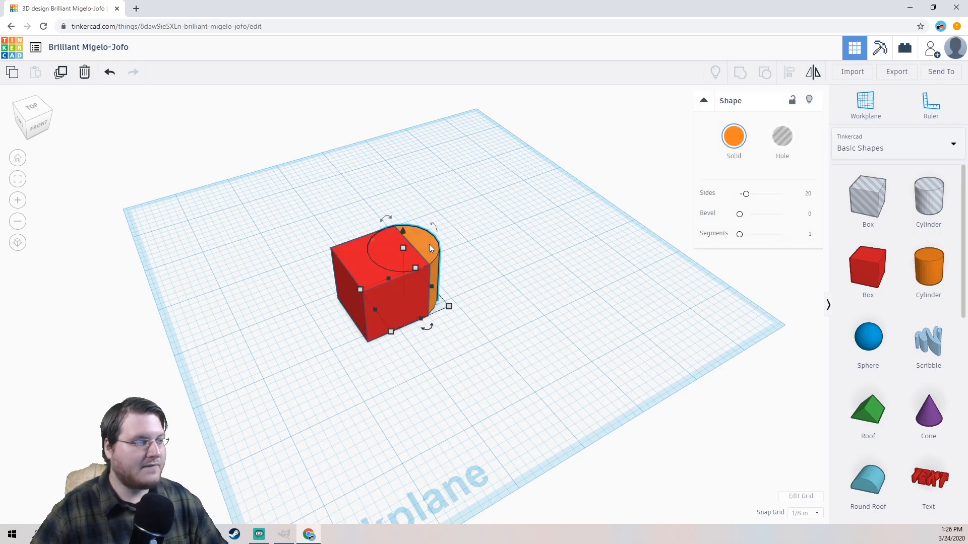
shift+click(350, 263)
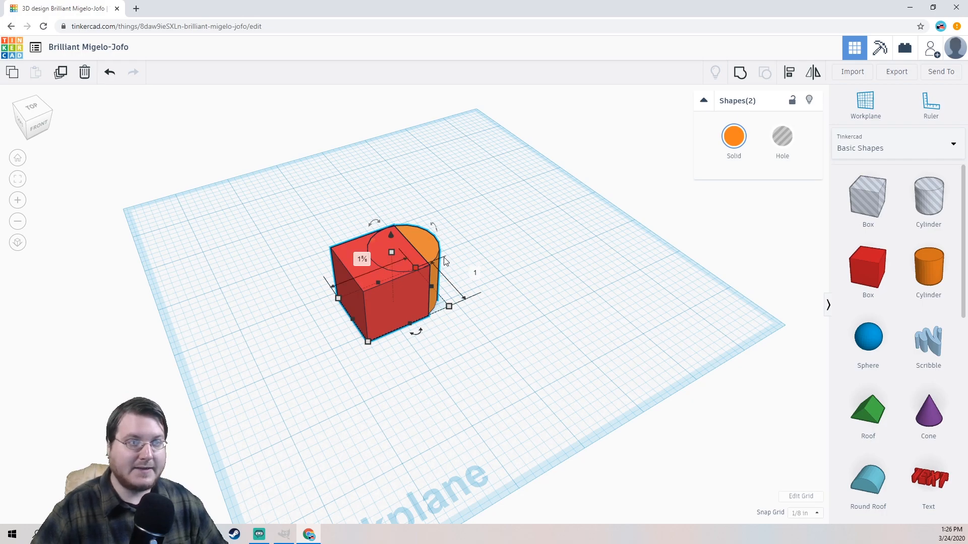
click(739, 75)
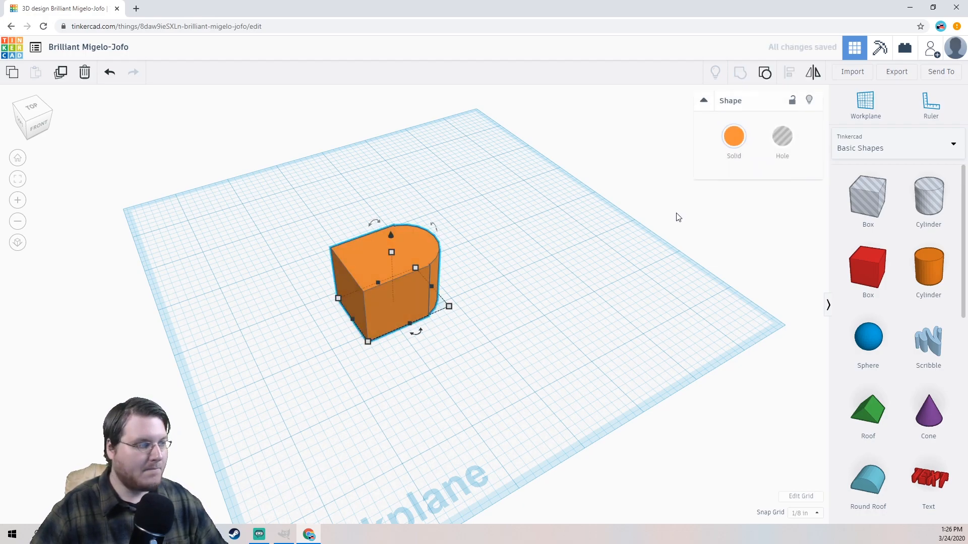
click(263, 190)
right_drag(263, 190, 290, 258)
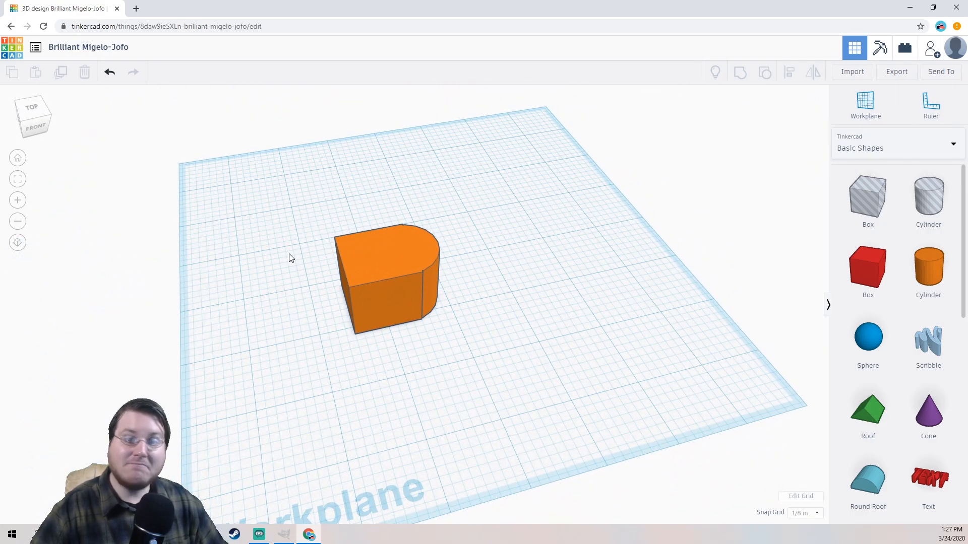
- Move the grouped orange shape around the workplane as a single object
click(353, 287)
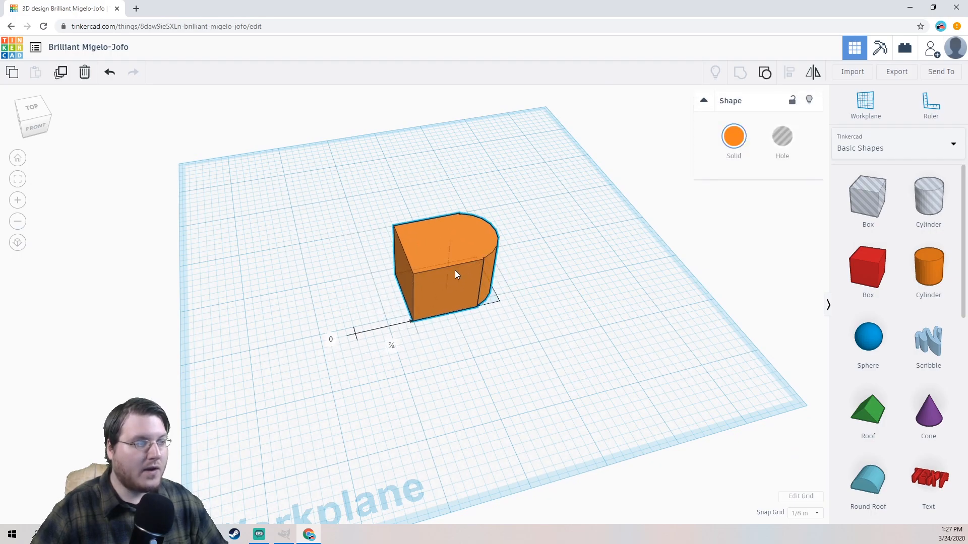
click(223, 270)
right_drag(222, 270, 494, 363)
drag(387, 258, 428, 273)
click(263, 321)
right_drag(263, 322, 325, 295)
- Stretch the grouped shape from its corner to about 3.5 inches long and 1.75 inches wide
click(445, 287)
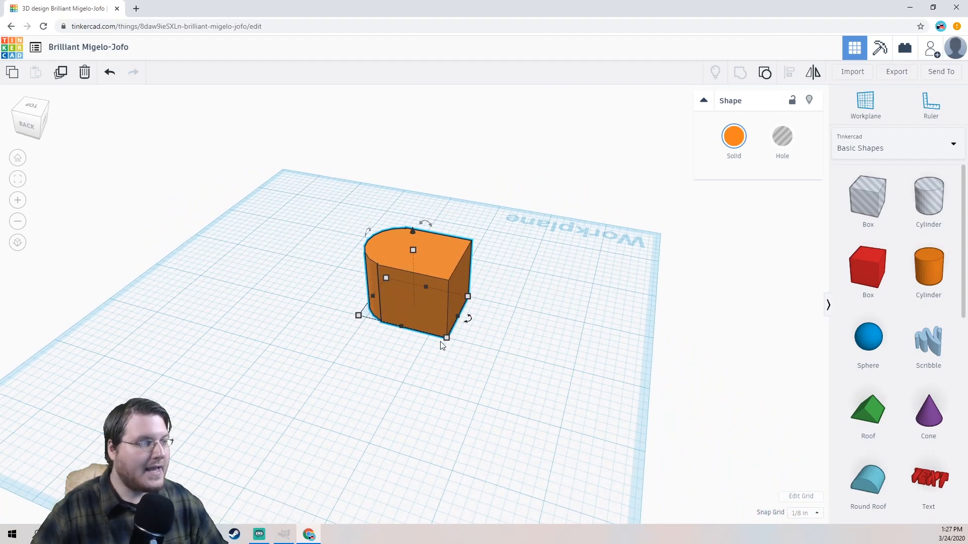
drag(447, 337, 533, 439)
drag(547, 464, 596, 421)
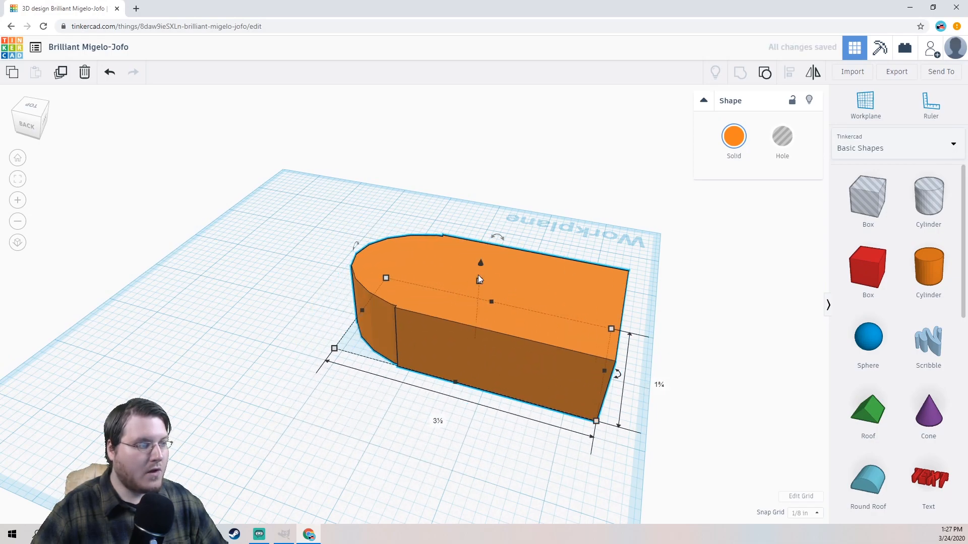
- Move the stretched shape 1 inch along its length and examine it from the opposite side
mouse_move(474, 282)
mouse_down()
mouse_move(473, 320)
mouse_move(483, 321)
mouse_move(506, 266)
mouse_move(500, 298)
mouse_move(454, 282)
mouse_up()
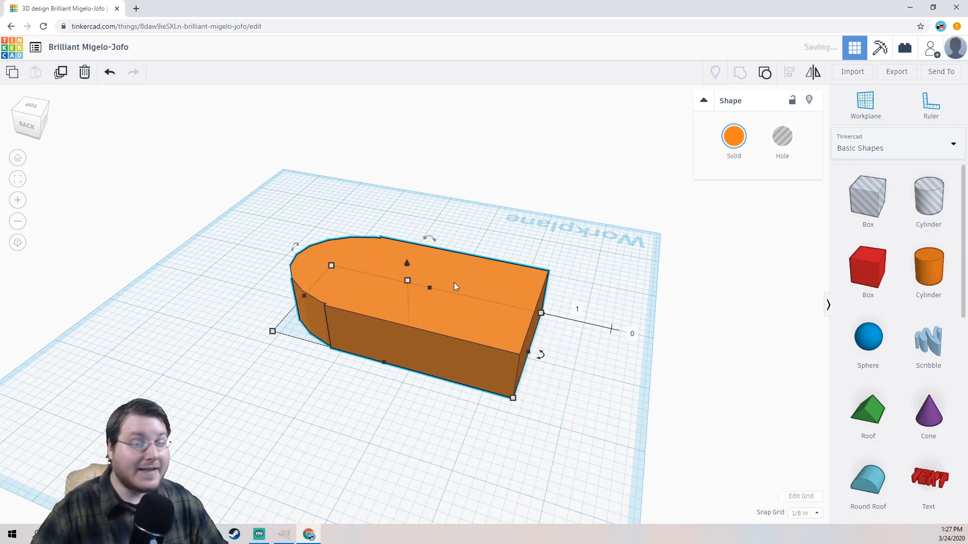
right_drag(534, 229, 364, 237)
right_drag(545, 281, 361, 282)
scroll(956, 430, down, 10)
scroll(956, 430, up, 4)
scroll(956, 430, up, 5)
scroll(493, 364, up, 3)
click(676, 365)
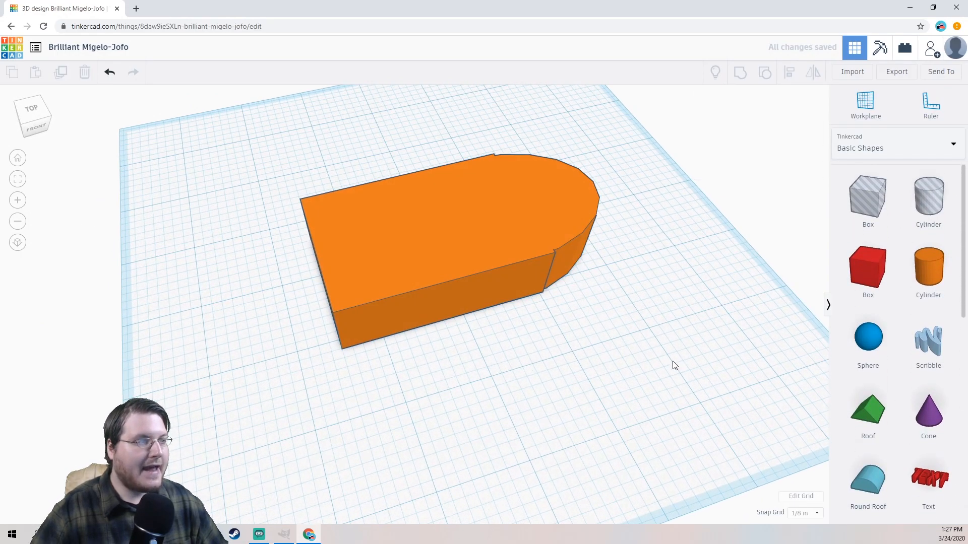
scroll(577, 331, down, 3)
- Ungroup the stretched shape back into its separate box and cylinder
click(491, 207)
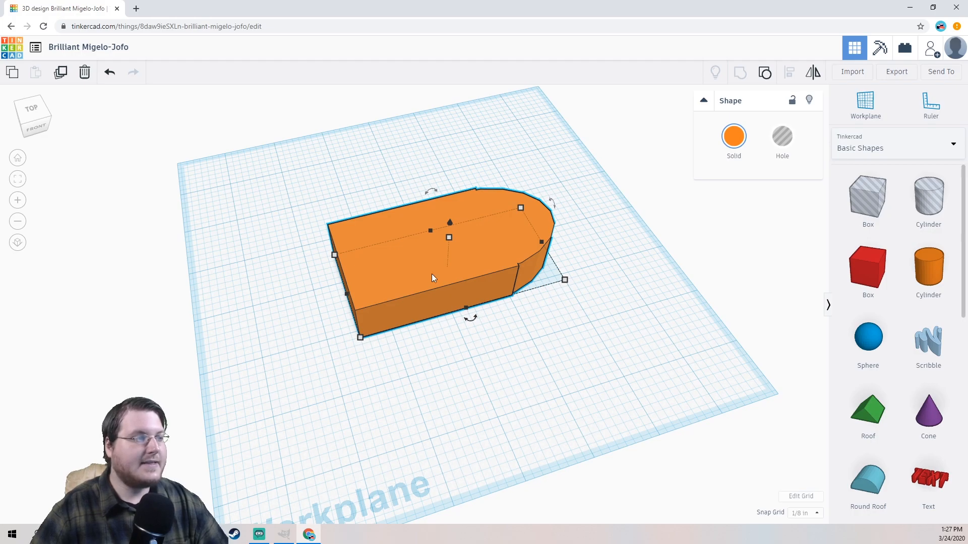
click(766, 75)
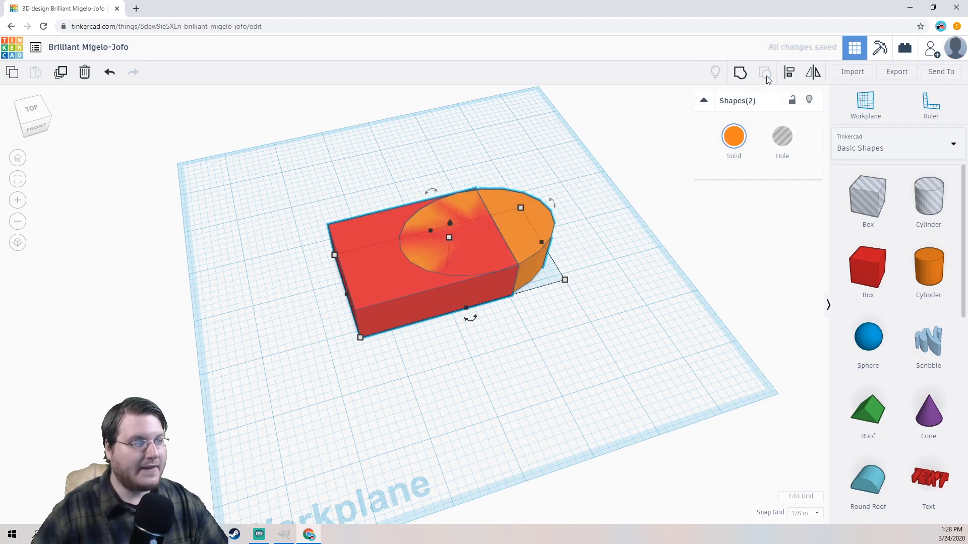
click(414, 162)
right_drag(404, 160, 427, 289)
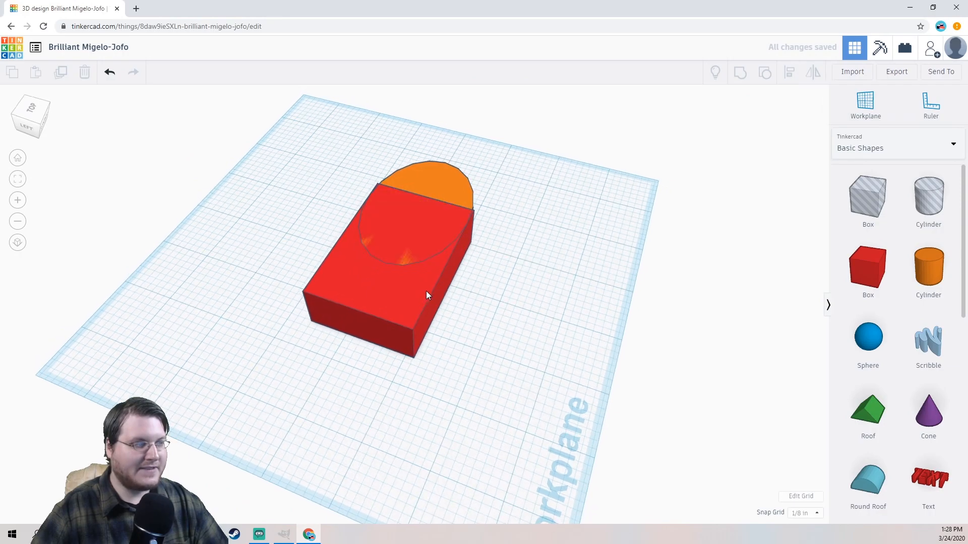
- Move the red box off the orange cylinder and place it beside the cylinder's long end
click(425, 325)
drag(424, 325, 522, 417)
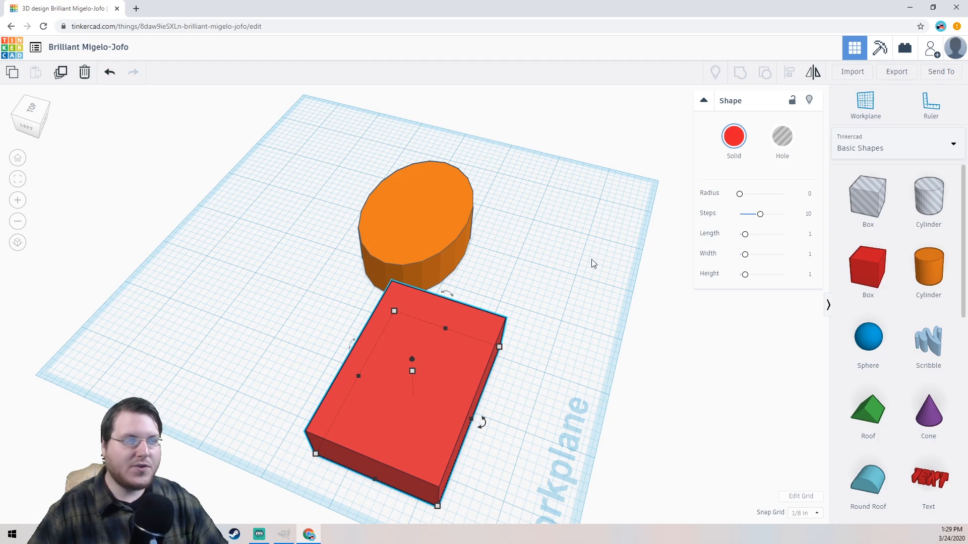
right_drag(560, 222, 394, 291)
drag(329, 333, 323, 262)
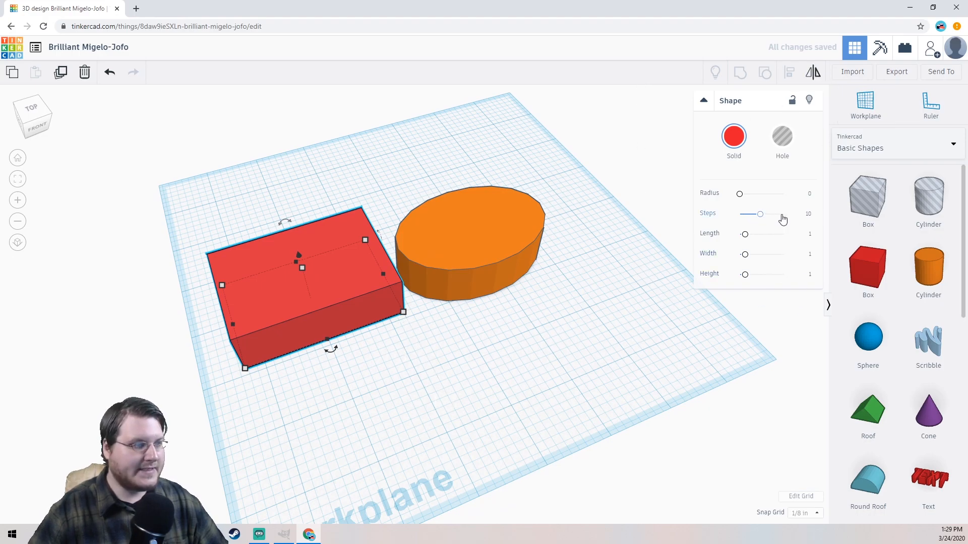
- Set the box's length parameter to about 1.04 and compare the box's and cylinder's shape settings
mouse_move(745, 234)
mouse_down()
mouse_move(764, 241)
mouse_move(744, 236)
mouse_up()
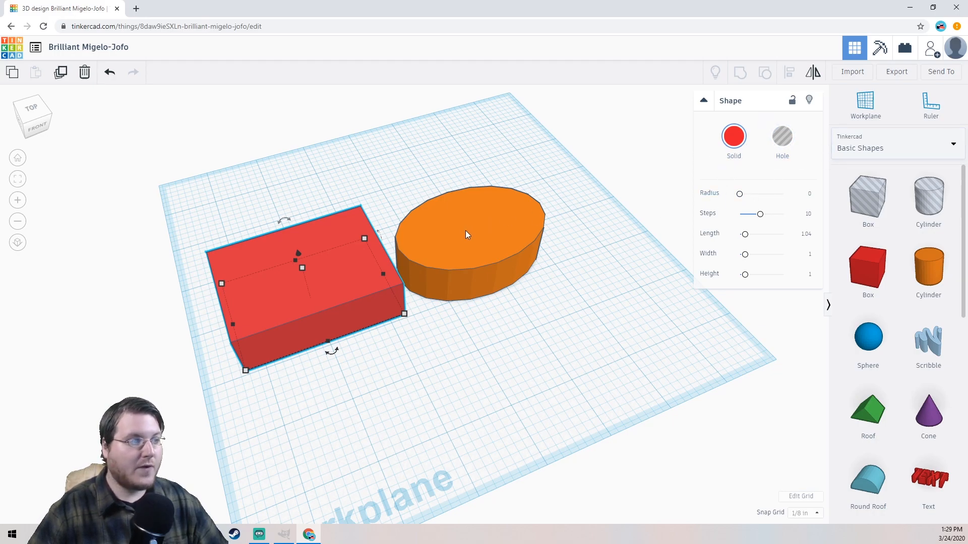
click(428, 246)
click(307, 283)
click(439, 262)
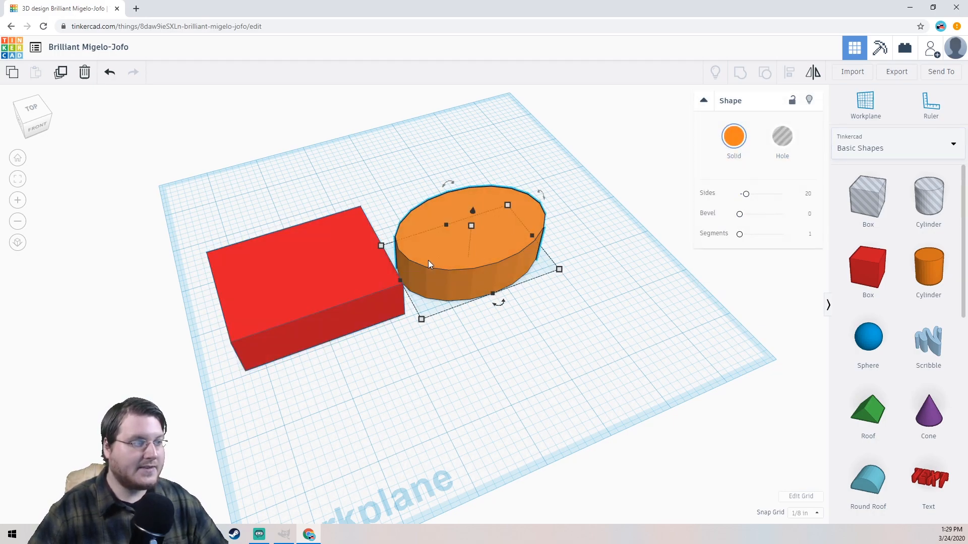
click(341, 263)
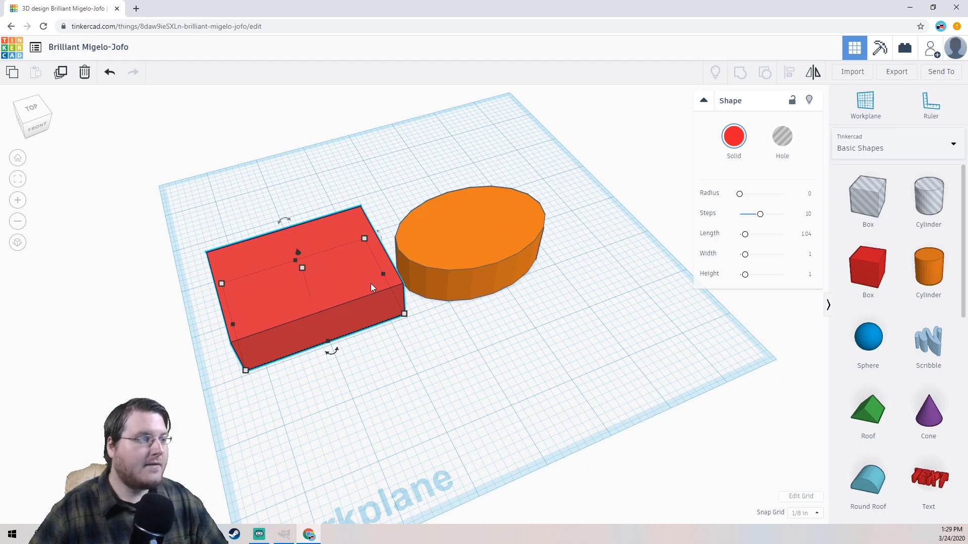
- Move the orange cylinder about 0.295 inches away from the box and turn it into a hole
click(480, 244)
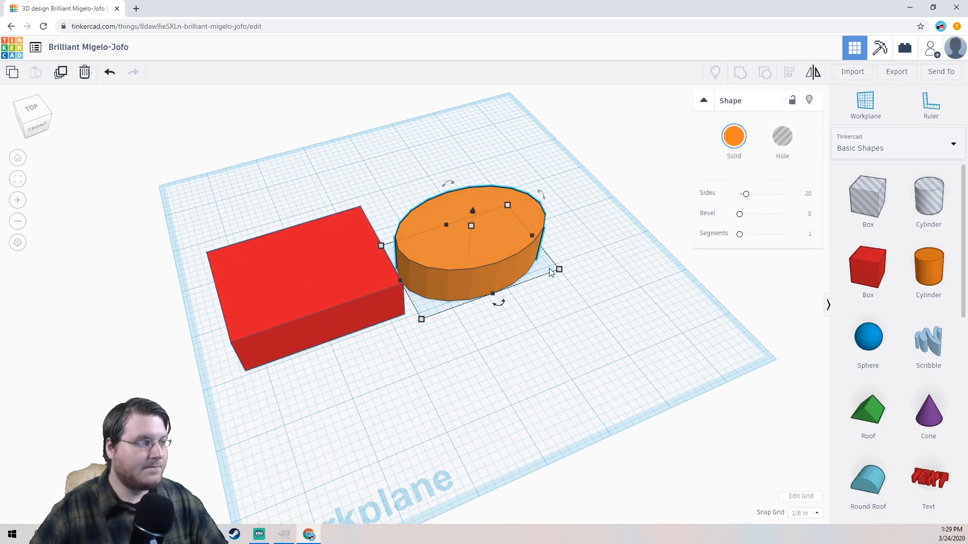
drag(491, 256, 511, 250)
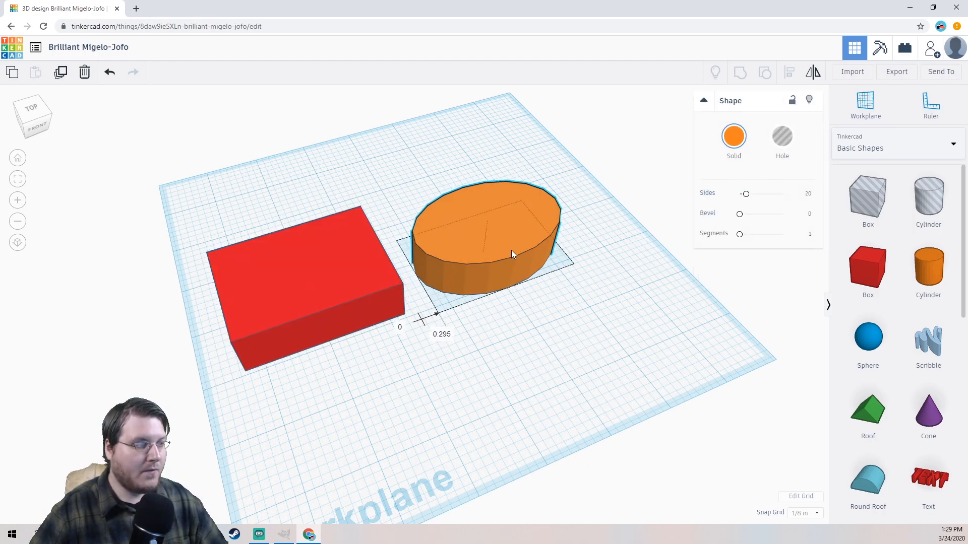
click(781, 142)
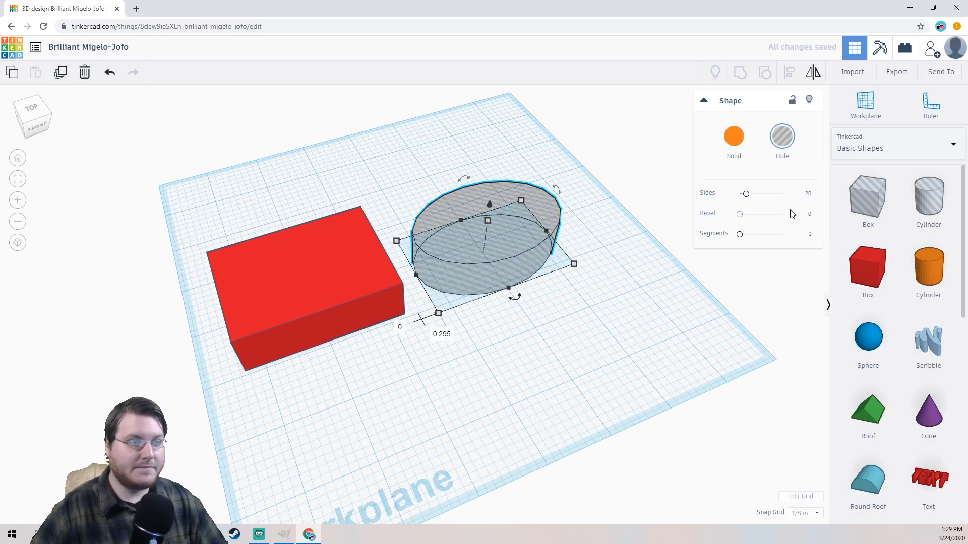
- Move the red box about 1.04 inches toward the back of the workplane, beside the hole cylinder
right_drag(614, 258, 583, 225)
scroll(501, 301, up, 5)
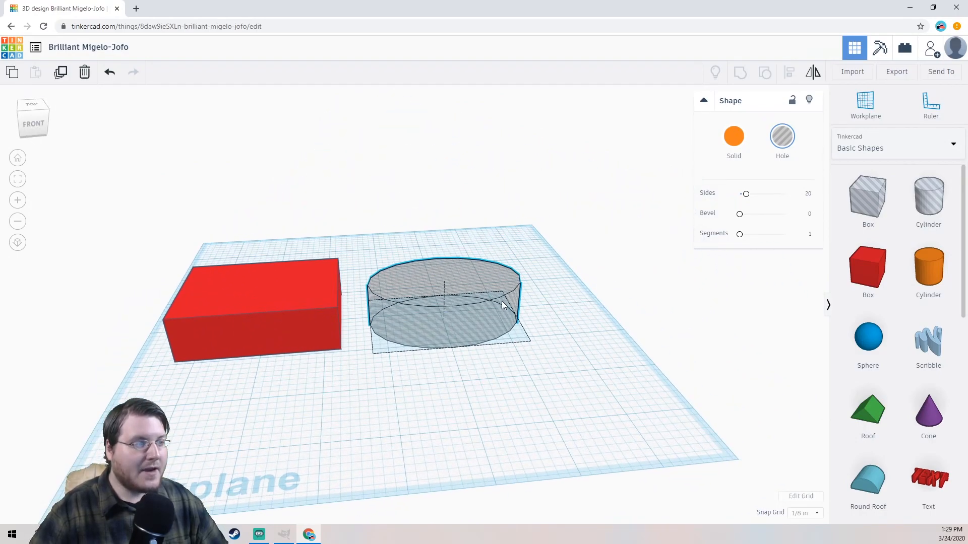
right_drag(642, 427, 656, 443)
drag(188, 331, 242, 249)
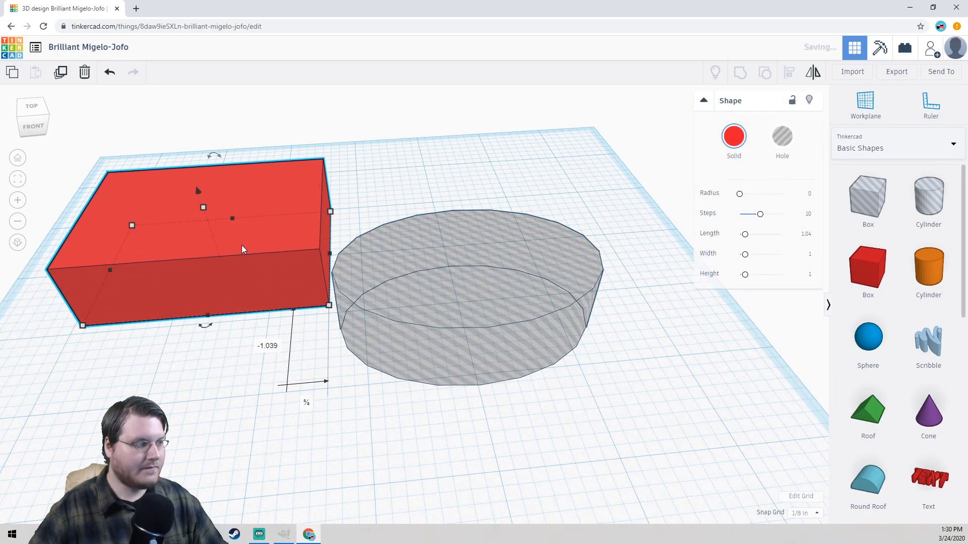
- Move the hole cylinder sideways so it overlaps the red box's front corner
click(548, 288)
mouse_move(432, 173)
right_down()
mouse_move(471, 162)
mouse_move(436, 181)
right_up()
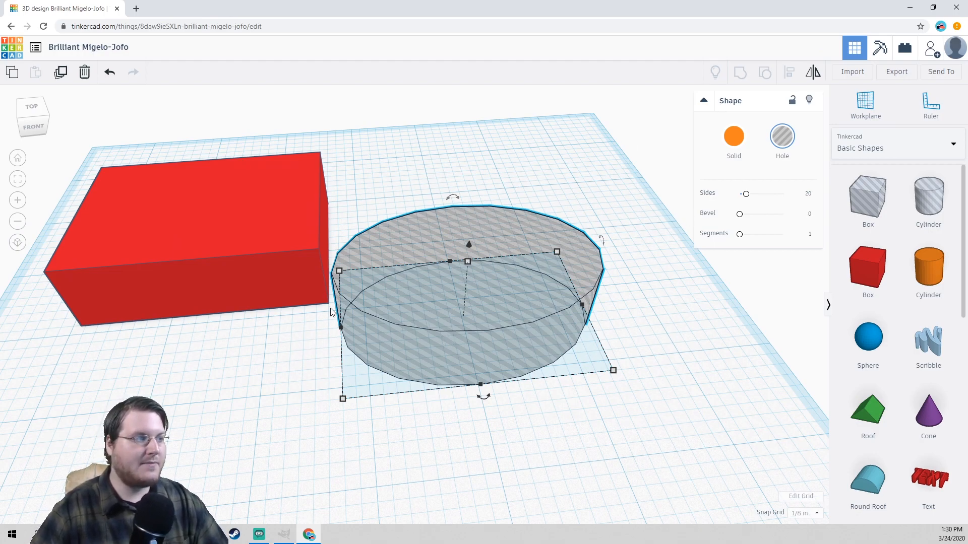
right_drag(402, 157, 400, 167)
drag(468, 319, 349, 309)
middle_drag(190, 150, 464, 204)
right_drag(463, 204, 577, 385)
click(577, 384)
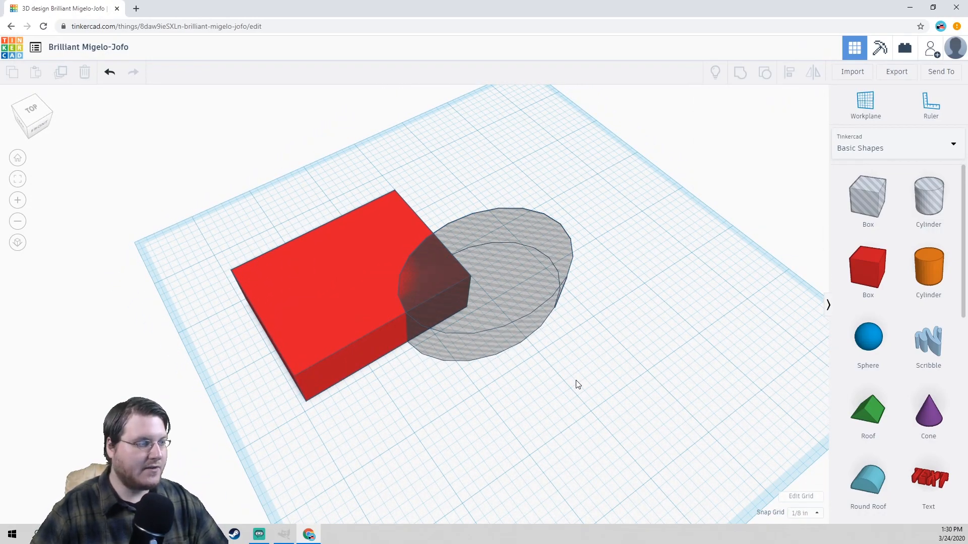
- Group the red box with the overlapping hole cylinder to cut a curved notch out of the box's corner
drag(540, 384, 361, 255)
click(667, 443)
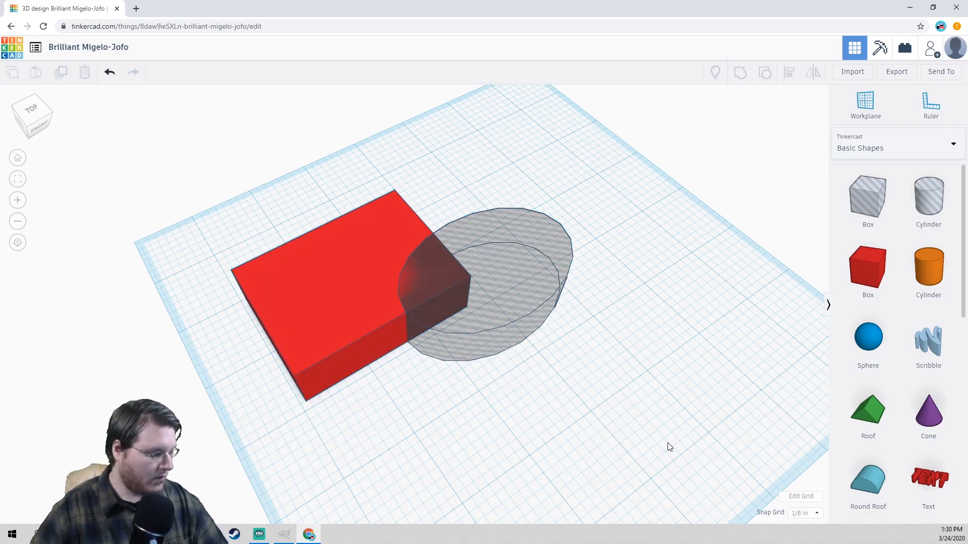
click(553, 296)
shift+click(353, 253)
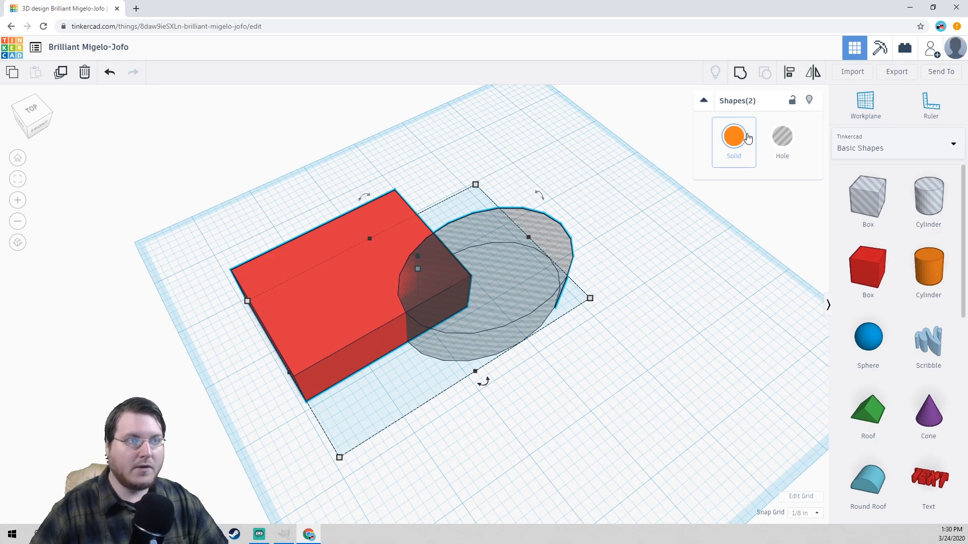
click(741, 73)
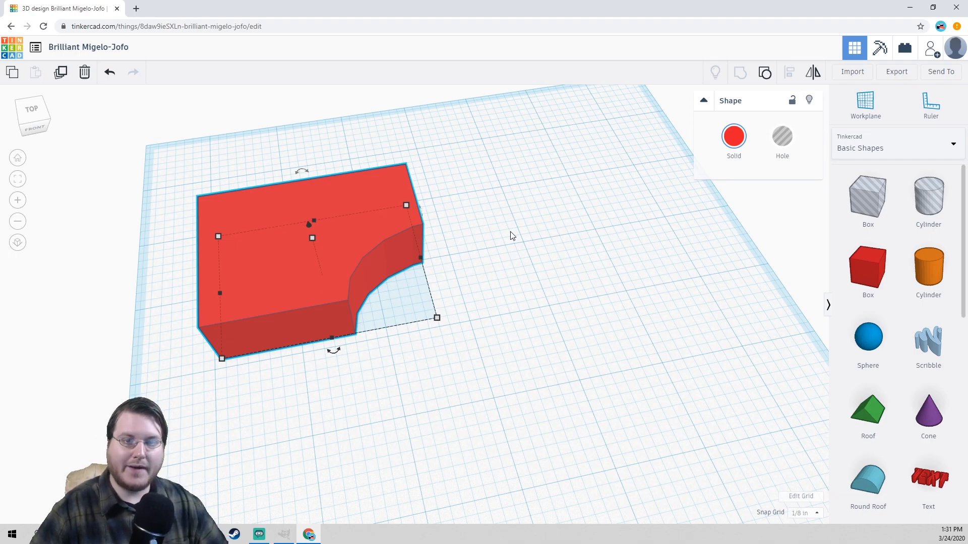
- Move the notched box further across the workplane and inspect its curved cut from several sides
drag(347, 224, 444, 236)
right_drag(588, 309, 410, 292)
click(220, 315)
right_drag(220, 316, 406, 272)
click(407, 276)
drag(544, 282, 565, 277)
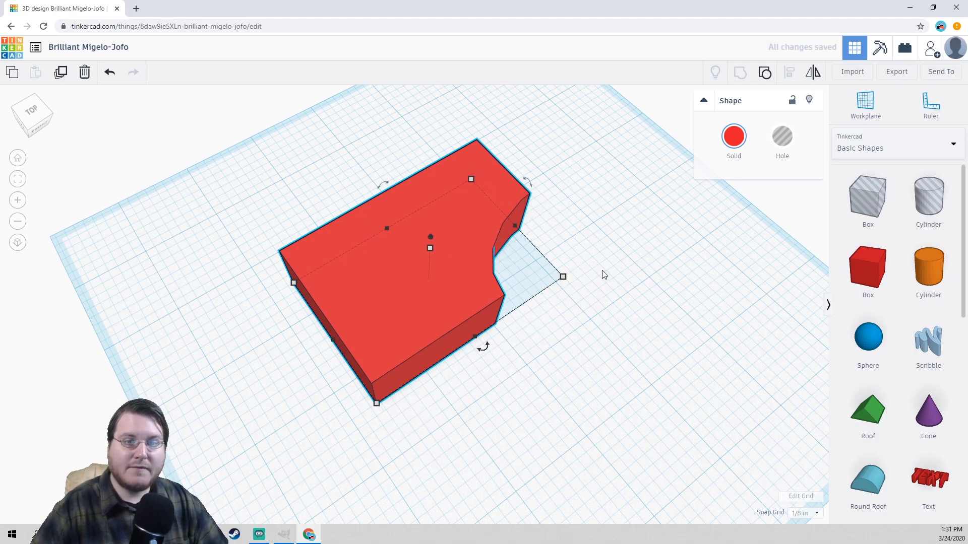
right_drag(557, 304, 489, 315)
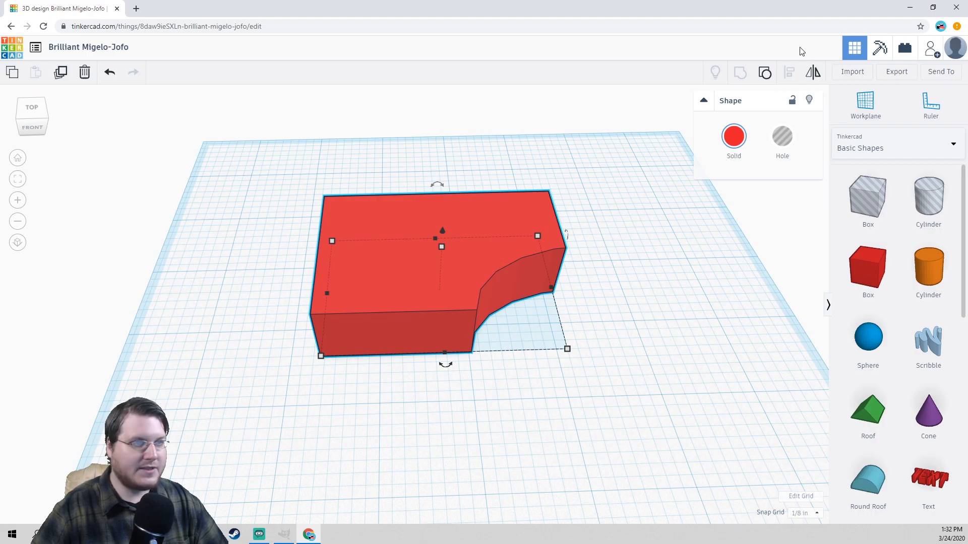
- Ungroup the notched box and move the hole cylinder about 0.178 by 1.102 inches away from it
click(766, 72)
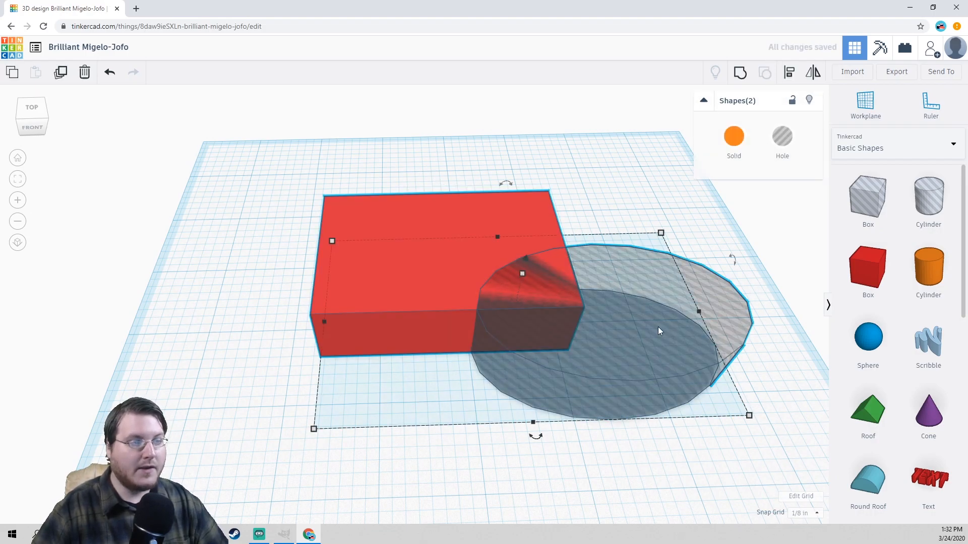
click(683, 222)
drag(633, 308, 692, 403)
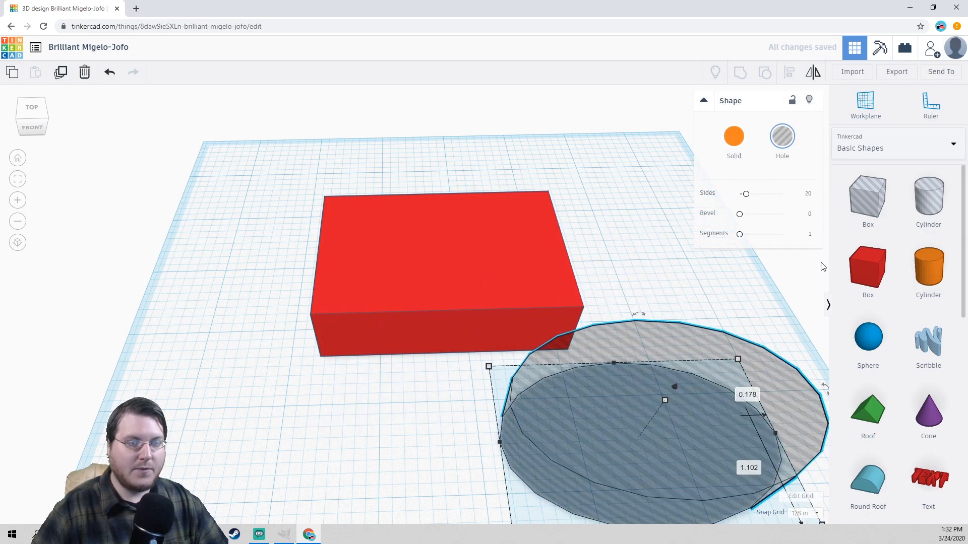
right_drag(670, 464, 678, 432)
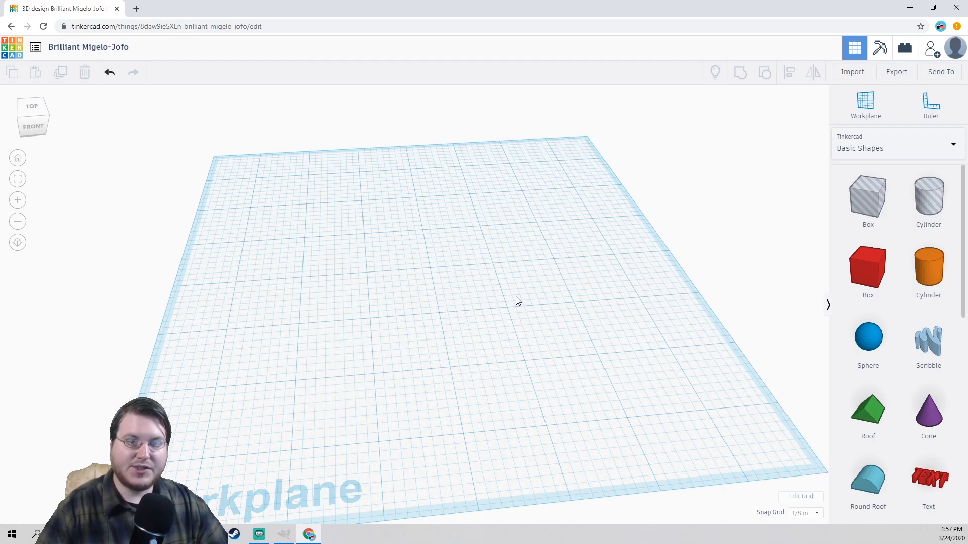
- Place a red box and an orange cylinder side by side on the empty workplane
drag(867, 267, 403, 345)
drag(928, 269, 522, 325)
click(555, 371)
right_drag(555, 371, 478, 325)
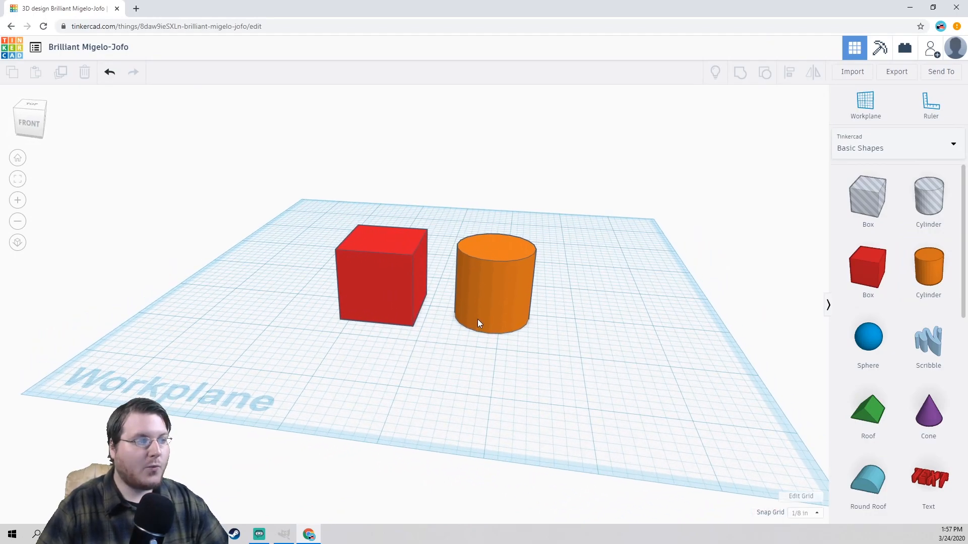
- Raise the orange cylinder 1 inch and move it 1½ inches sideways onto the top of the red box
click(491, 290)
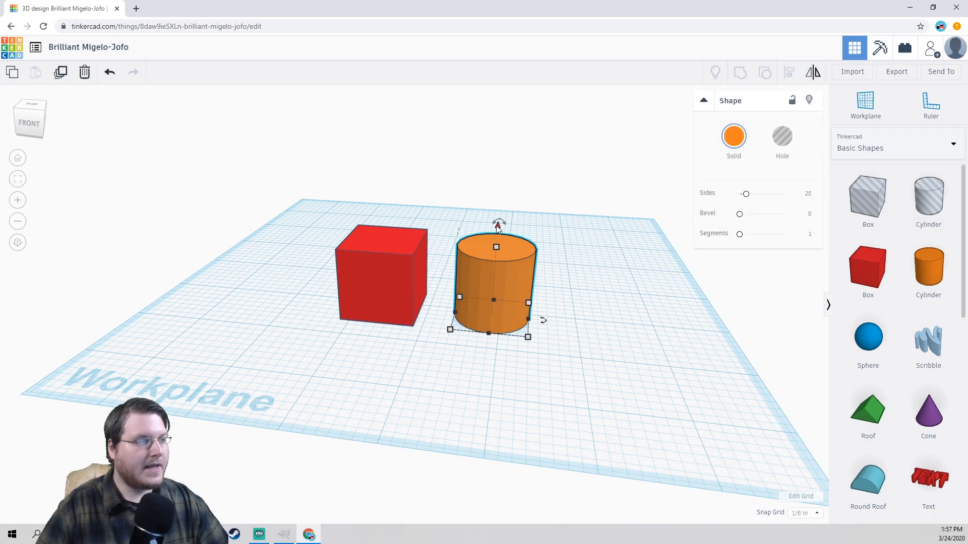
drag(497, 227, 518, 146)
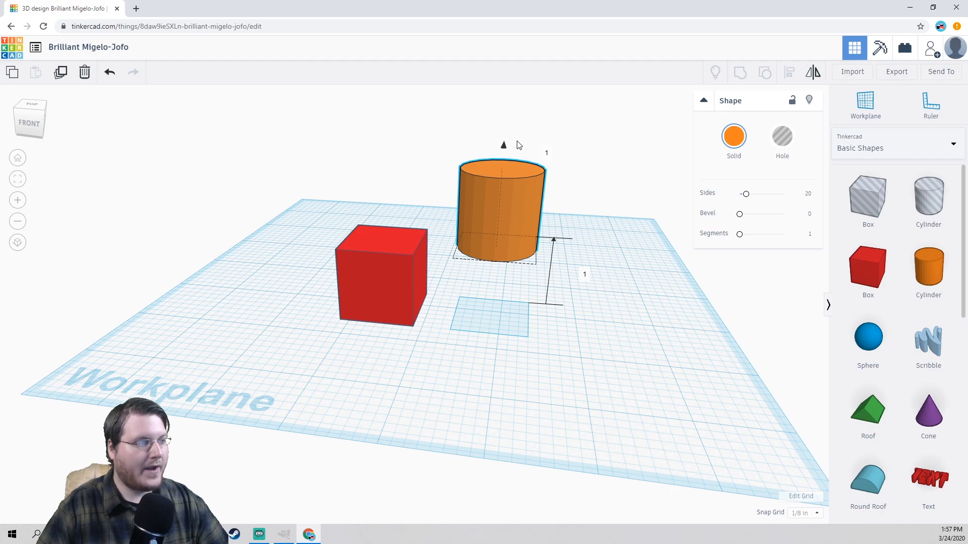
right_drag(367, 231, 401, 233)
drag(515, 211, 385, 213)
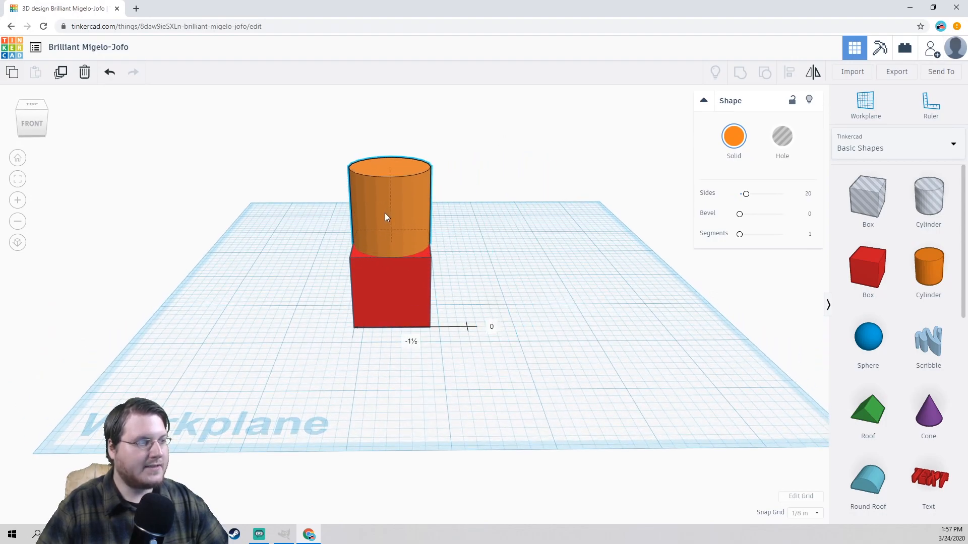
- Move the orange cylinder 1⅞ inches sideways off the box and lower it back onto the workplane
click(243, 264)
right_drag(243, 264, 283, 272)
drag(399, 223, 567, 178)
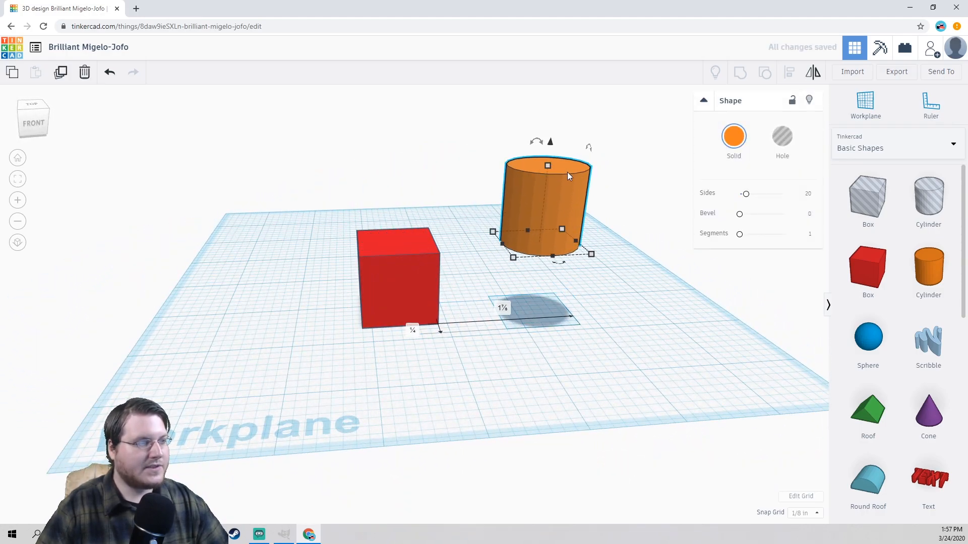
drag(550, 146, 549, 222)
- Check the red box's height and raise the orange cylinder 1 inch above the workplane
click(447, 308)
right_drag(447, 307, 407, 270)
click(408, 270)
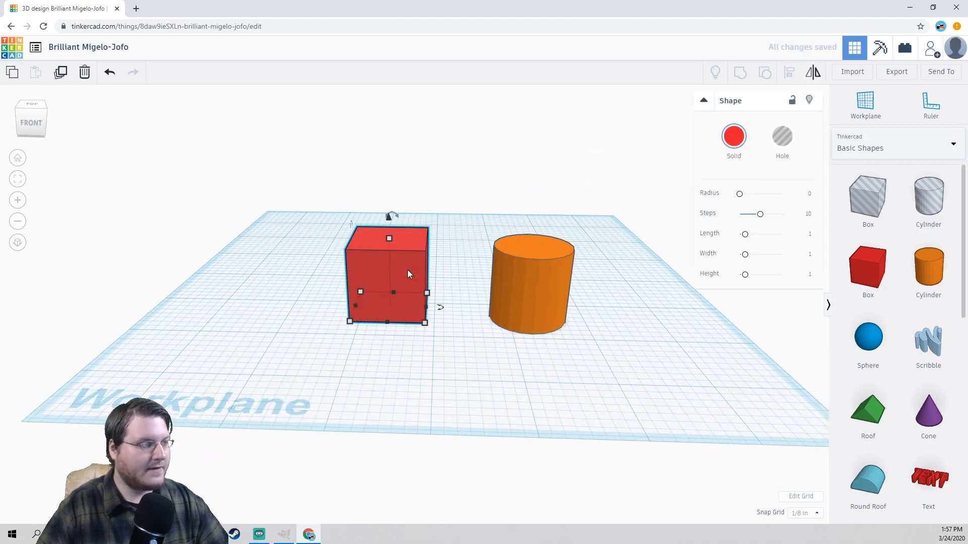
mouse_move(392, 242)
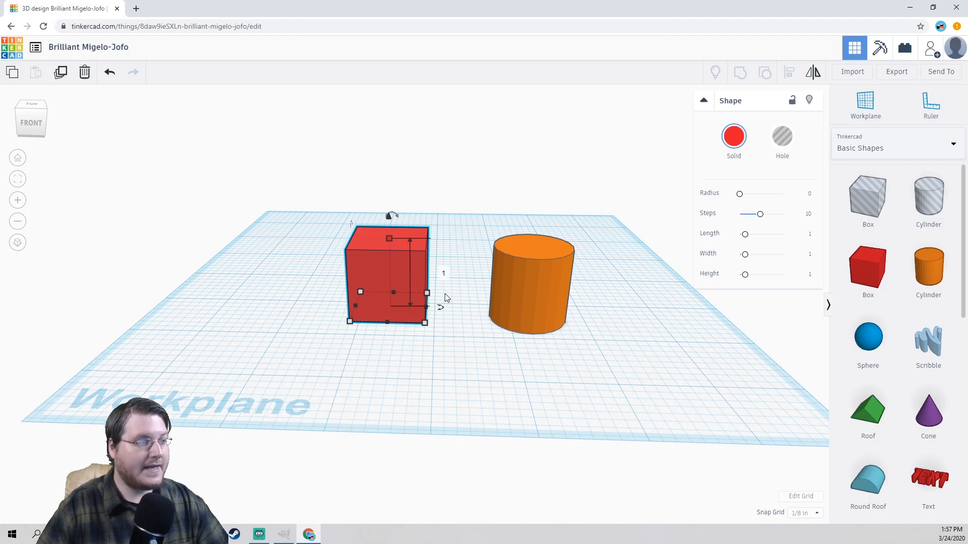
click(519, 282)
drag(537, 223, 541, 164)
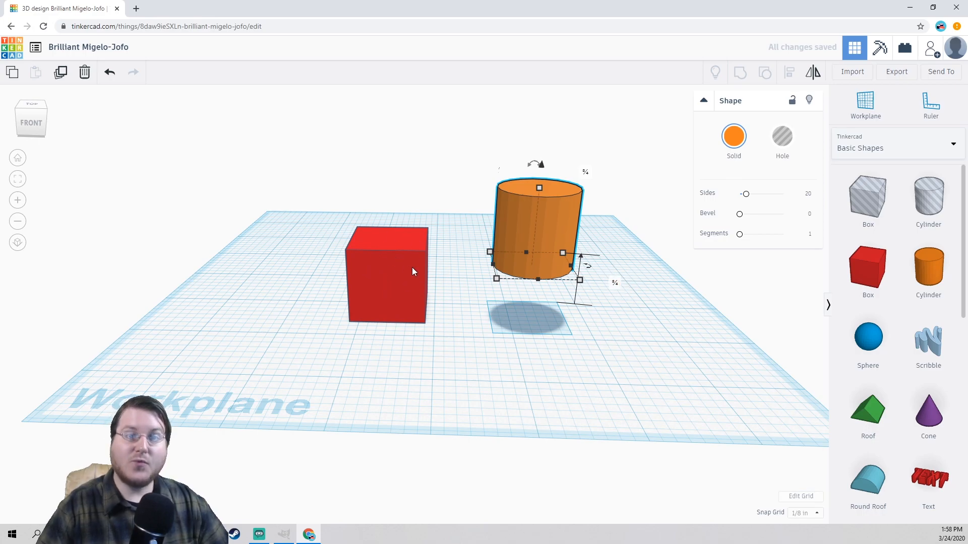
drag(542, 168, 543, 147)
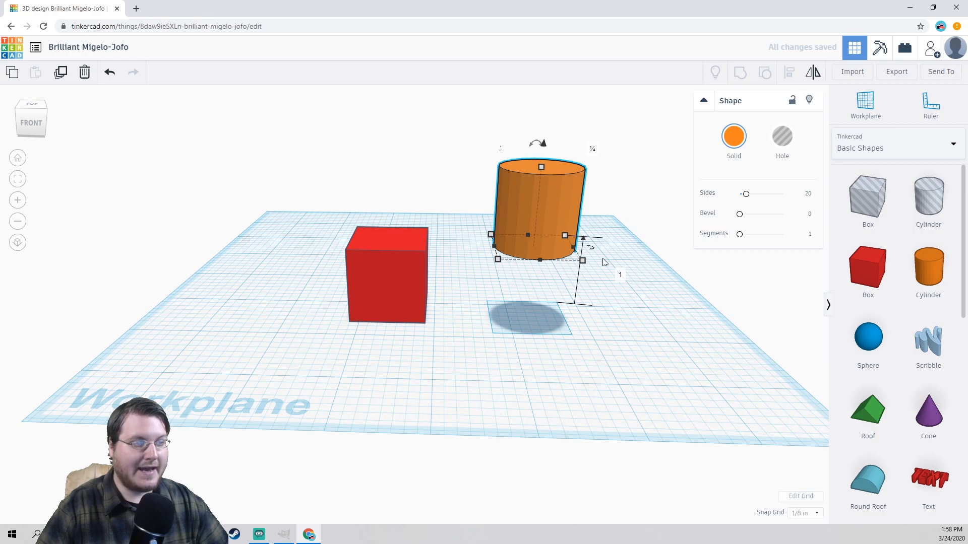
- Move the raised cylinder over the top of the red box, then back off to its side
drag(564, 222, 405, 209)
click(250, 281)
right_drag(250, 281, 320, 273)
click(489, 257)
drag(488, 256, 546, 295)
right_drag(552, 424, 580, 391)
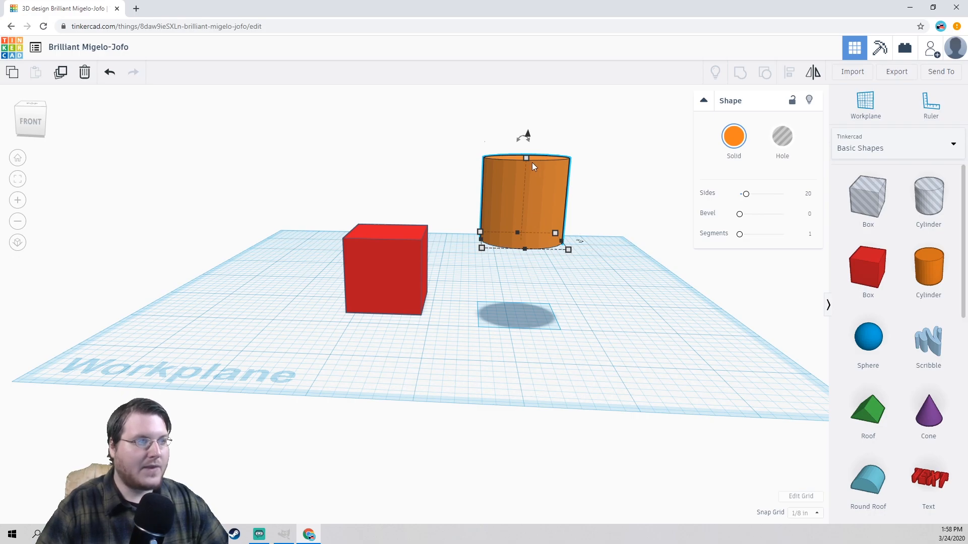
- Undo the orange cylinder's moves until it rests on the workplane beside the red box
mouse_move(525, 156)
mouse_down()
mouse_move(525, 201)
mouse_move(531, 171)
mouse_up()
key(ctrl+z)
key(ctrl+z)
key(ctrl+y)
key(d)
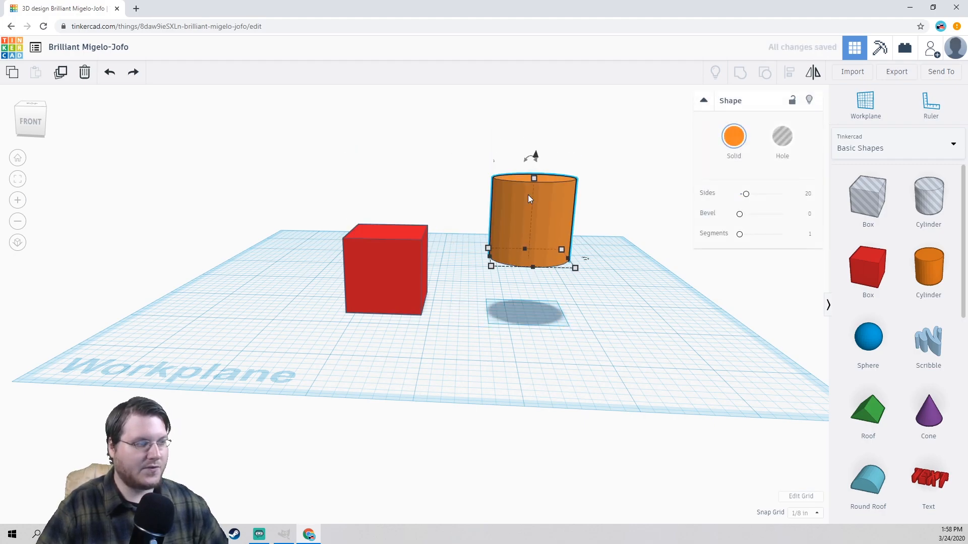
click(468, 194)
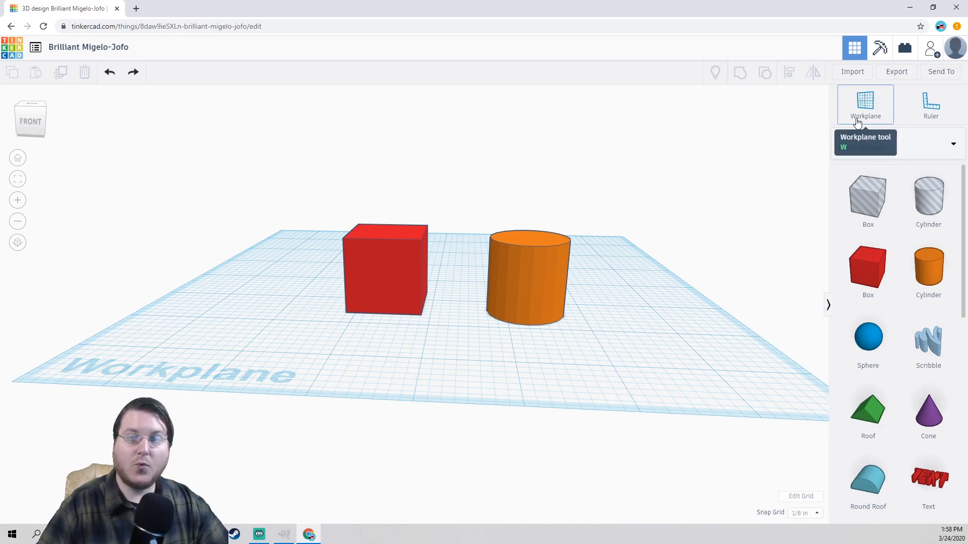
- Place a new workplane on the top face of the red box
right_drag(351, 228, 363, 222)
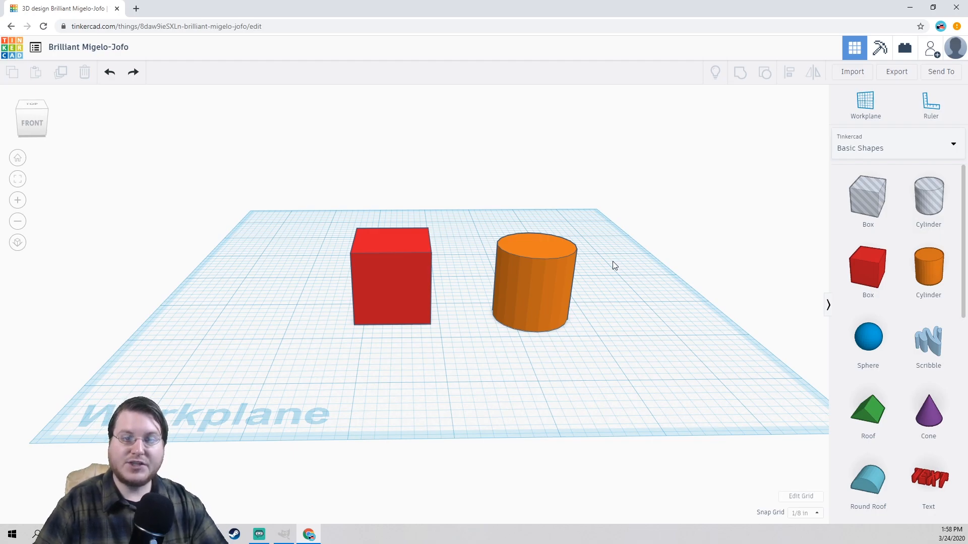
click(867, 103)
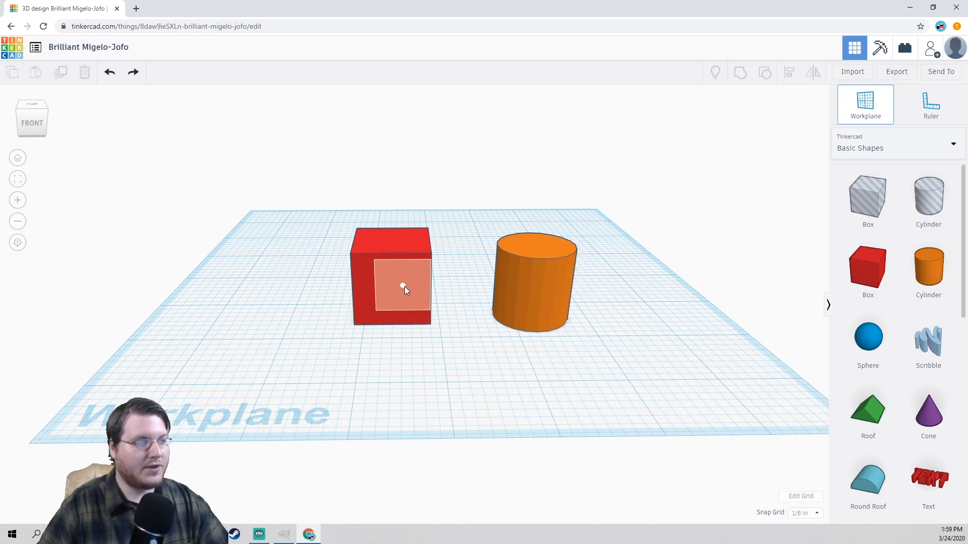
right_drag(324, 302, 404, 298)
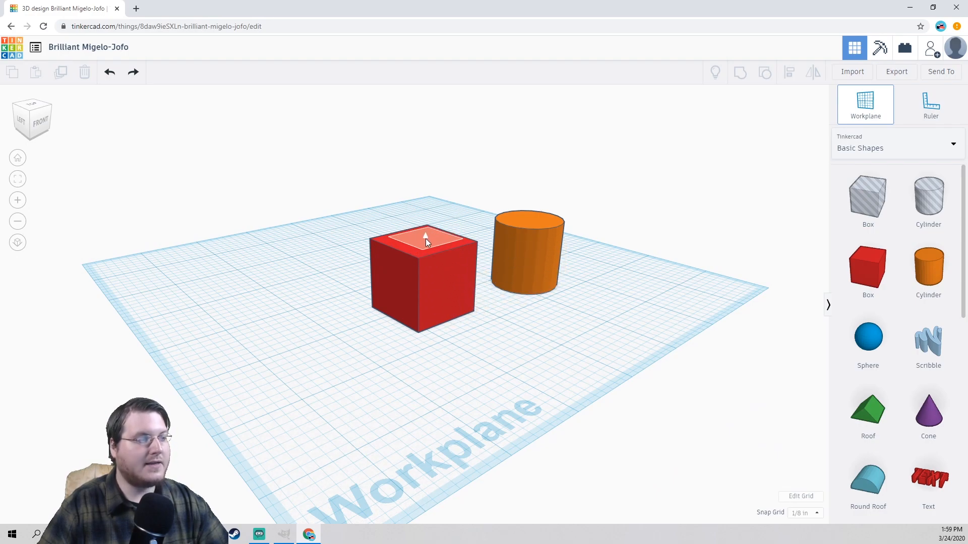
click(423, 243)
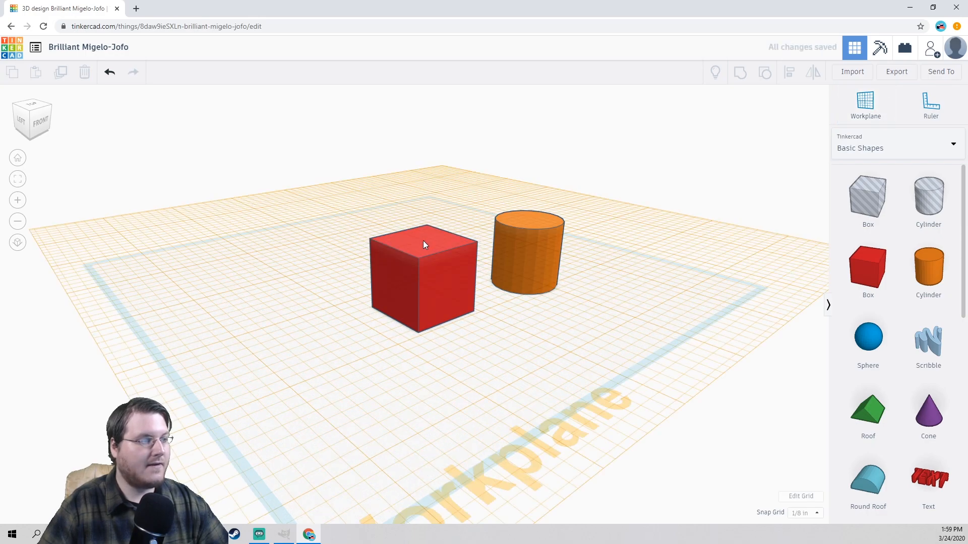
- Add an orange cylinder on the raised workplane, on top of the red box
right_drag(630, 365, 378, 257)
scroll(561, 375, down, 3)
mouse_move(294, 324)
right_down()
mouse_move(419, 312)
mouse_move(409, 296)
mouse_move(416, 279)
mouse_move(415, 291)
mouse_move(289, 319)
right_up()
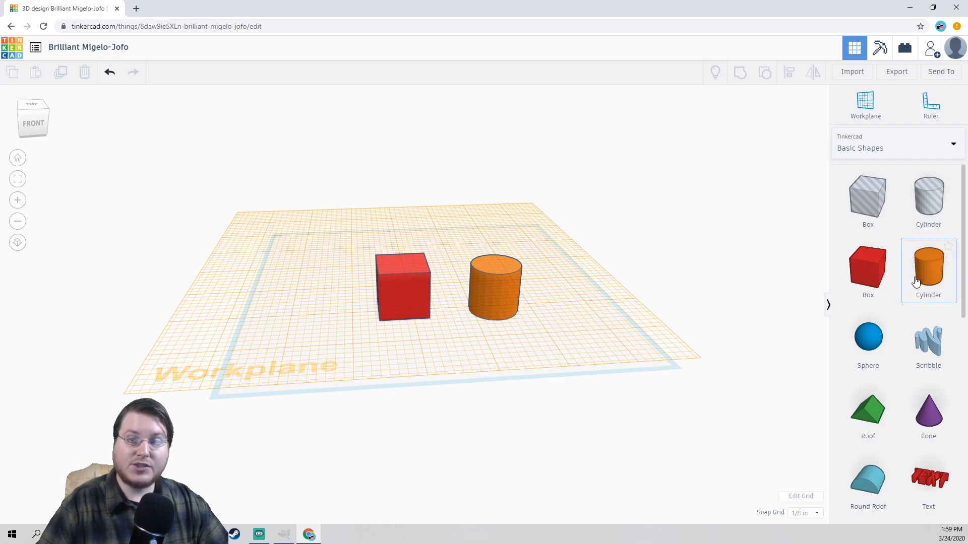
drag(918, 281, 399, 264)
click(320, 344)
right_drag(319, 344, 443, 282)
- Add a sphere and a roof on the raised workplane, on opposite sides of the stacked cylinder
drag(868, 337, 312, 292)
right_drag(367, 314, 595, 323)
drag(868, 411, 495, 235)
click(605, 296)
- Reposition the upper orange cylinder so it sits squarely over the red box
right_drag(605, 296, 560, 290)
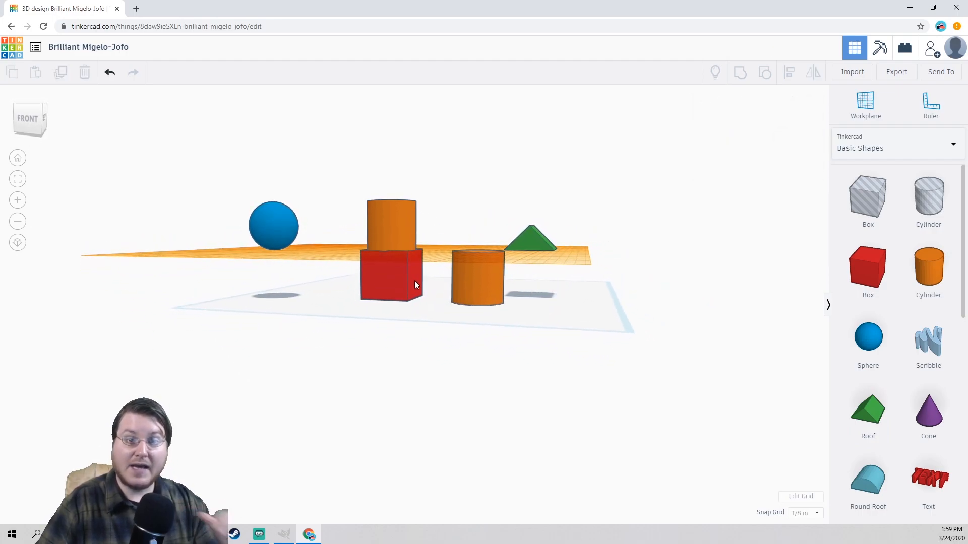
mouse_move(414, 280)
right_down()
mouse_move(428, 286)
mouse_move(410, 264)
right_up()
drag(401, 245, 377, 224)
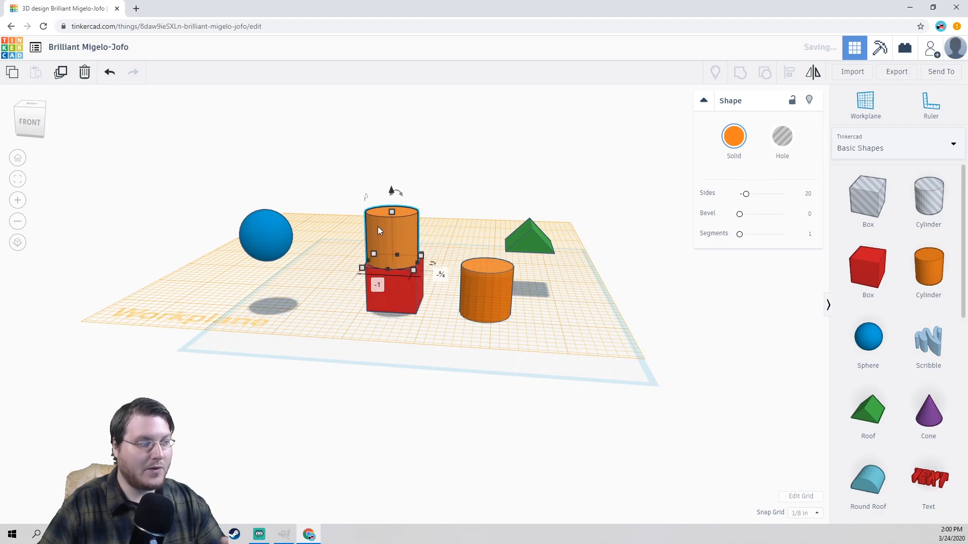
- Delete the sphere, the roof and both orange cylinders, keeping only the red box
click(261, 232)
click(437, 255)
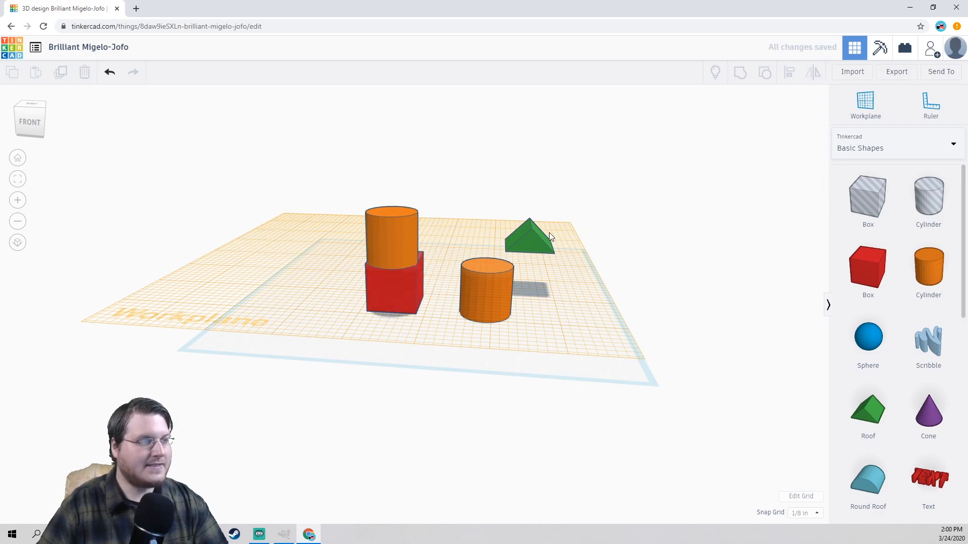
click(536, 244)
key(Delete)
click(501, 280)
key(Delete)
click(386, 236)
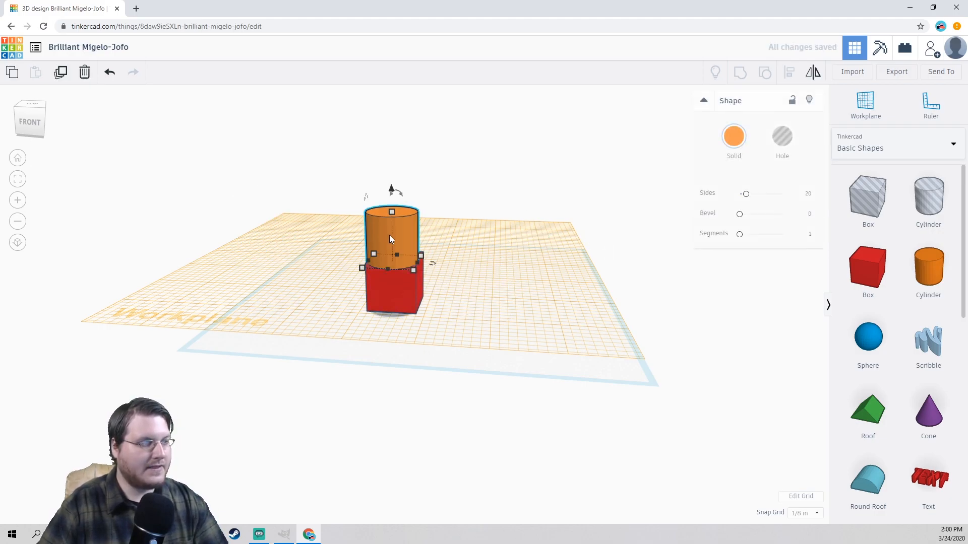
key(Delete)
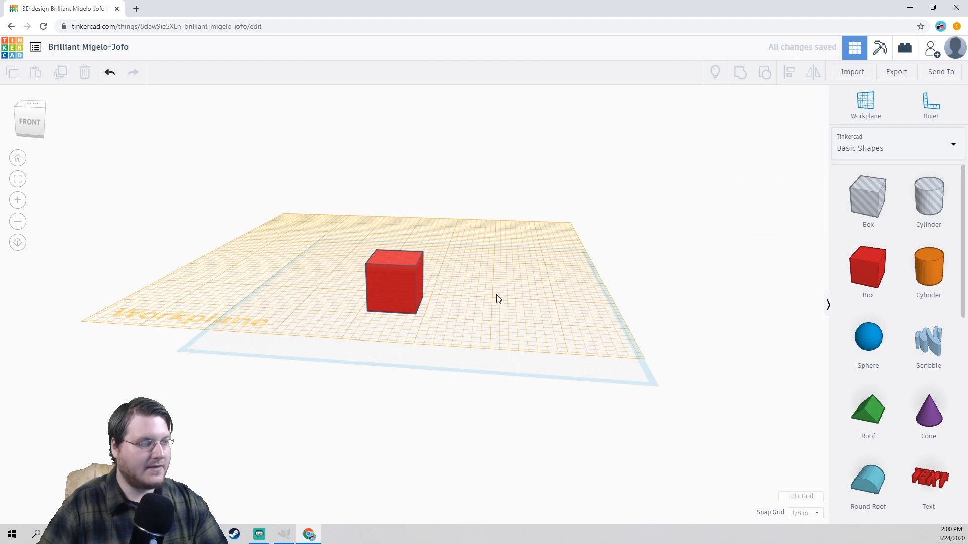
- Return the workplane to the base grid, and place a new workplane on the red box's front face
click(865, 117)
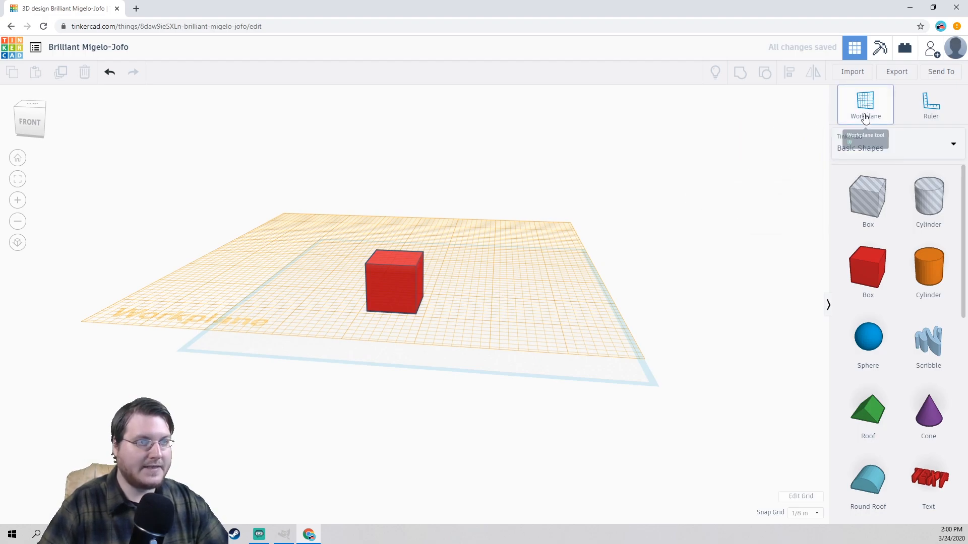
click(480, 314)
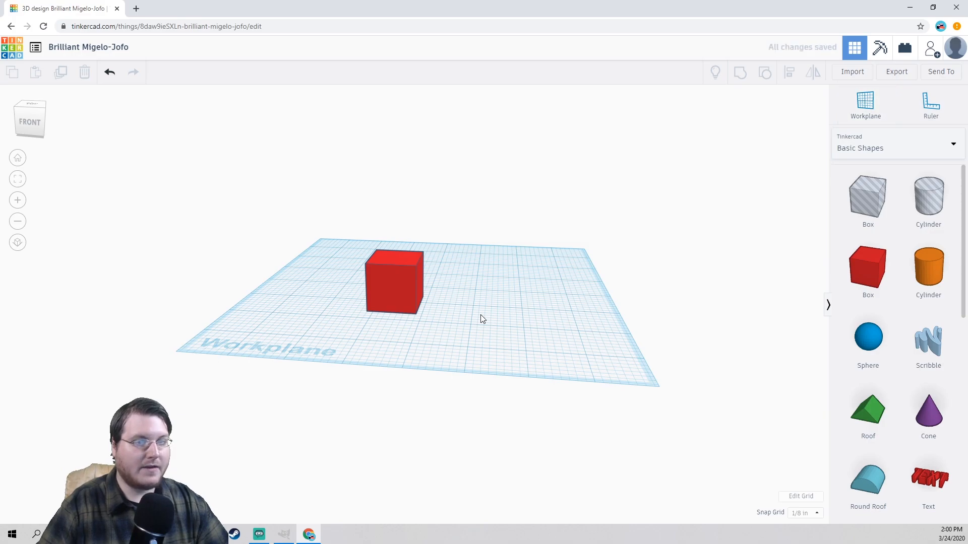
right_drag(480, 315, 575, 329)
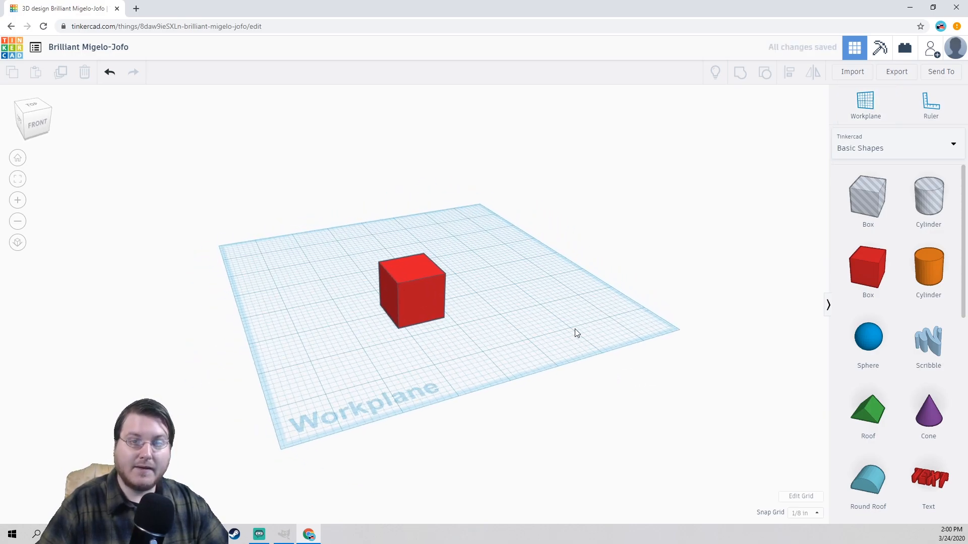
right_drag(574, 329, 784, 255)
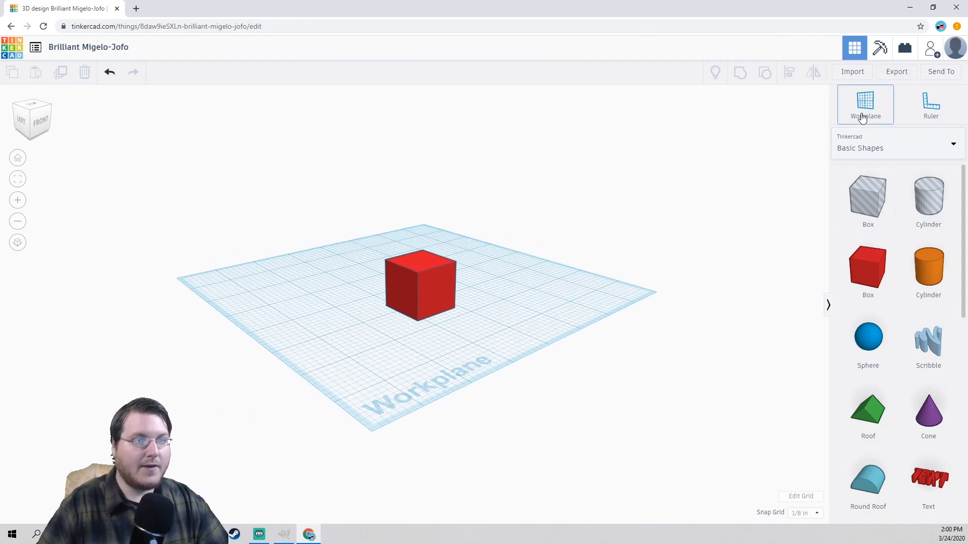
click(437, 292)
right_drag(376, 317, 412, 301)
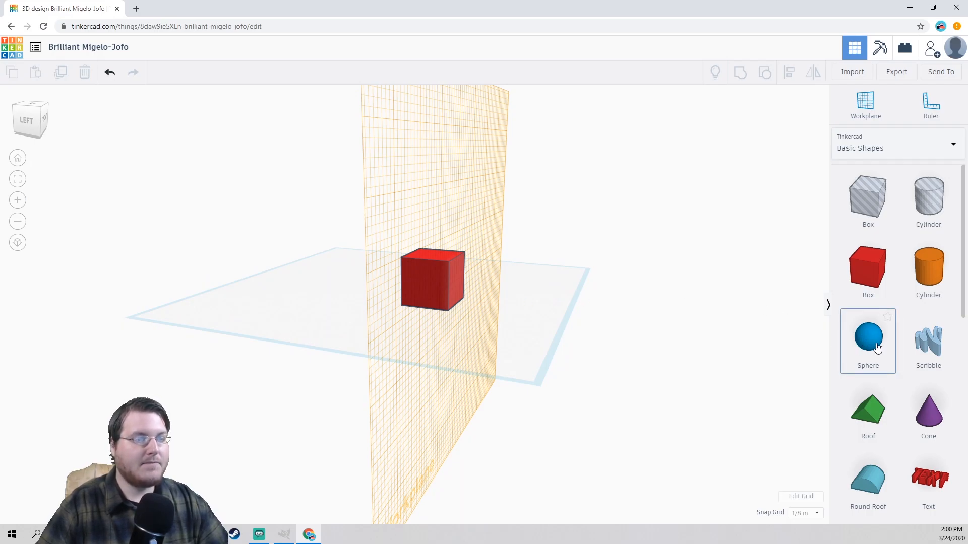
- Add a blue sphere on the vertical workplane and position it against the red box's front face
drag(877, 347, 458, 296)
right_drag(540, 291, 403, 307)
drag(403, 307, 407, 283)
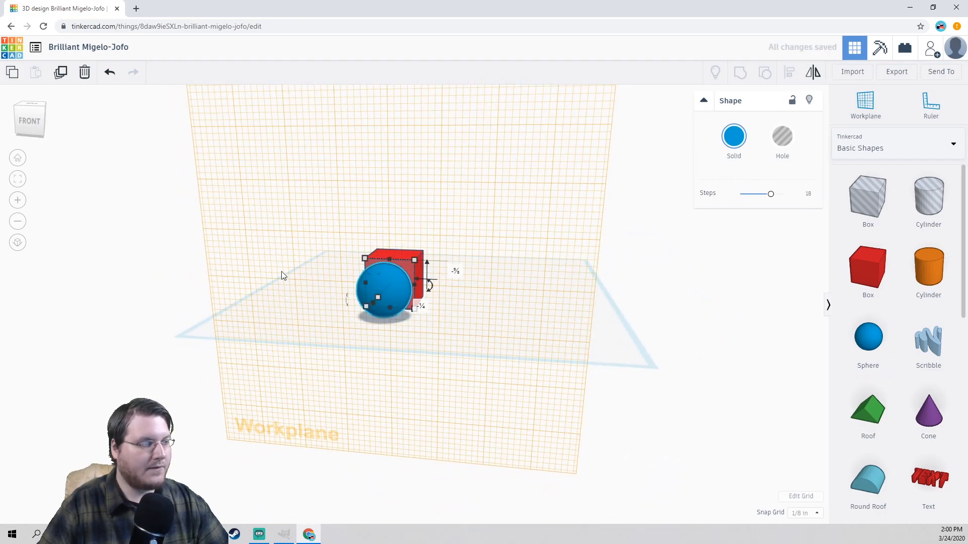
click(253, 279)
right_drag(252, 279, 512, 283)
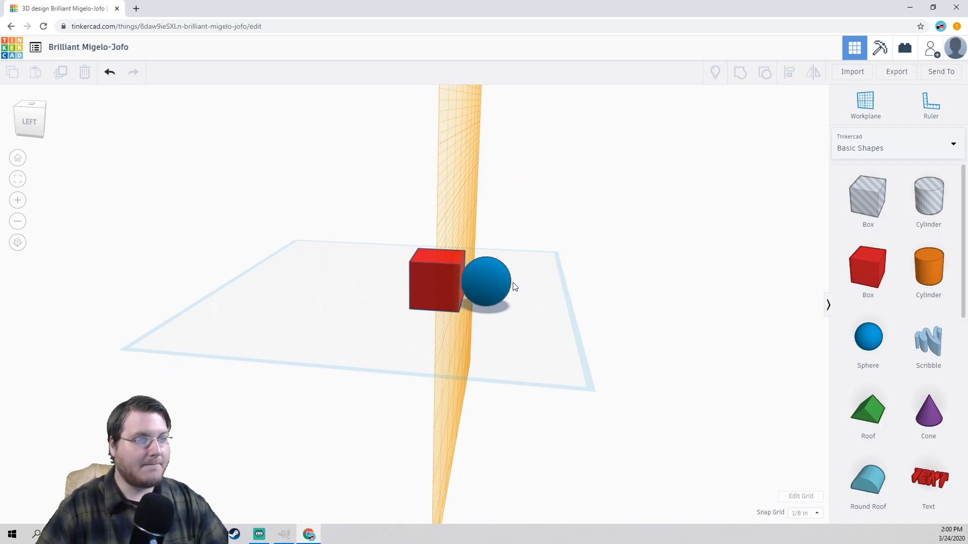
right_drag(514, 286, 653, 301)
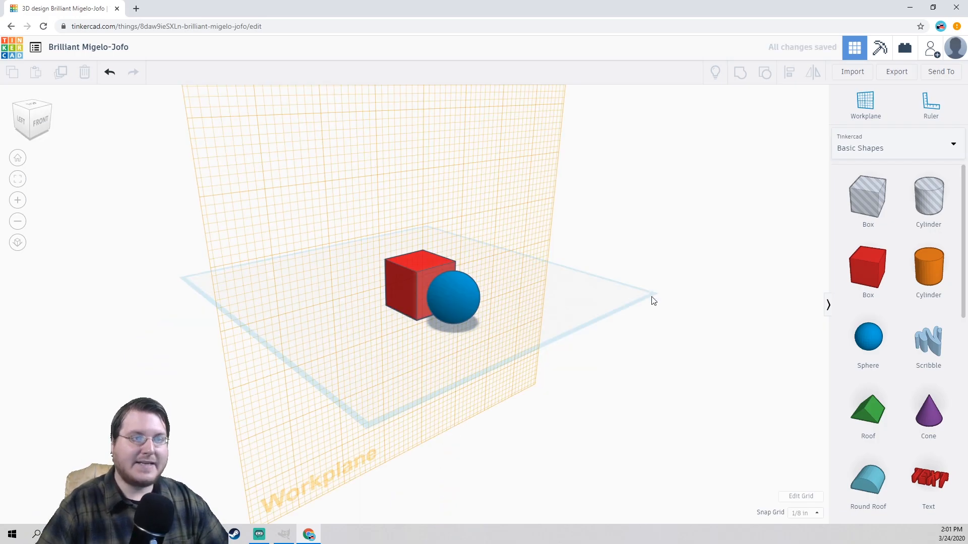
- Return the workplane from the box's front face to the original base grid
click(866, 115)
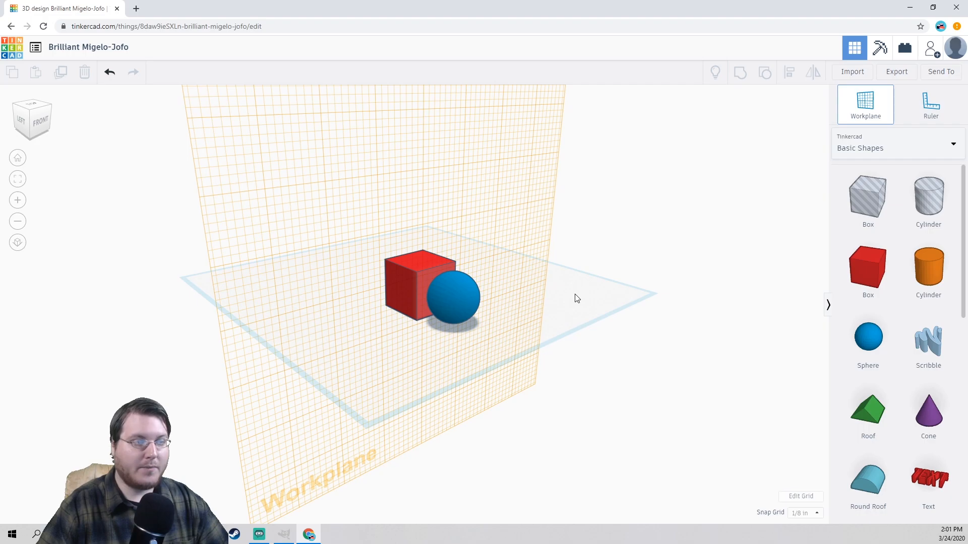
click(409, 349)
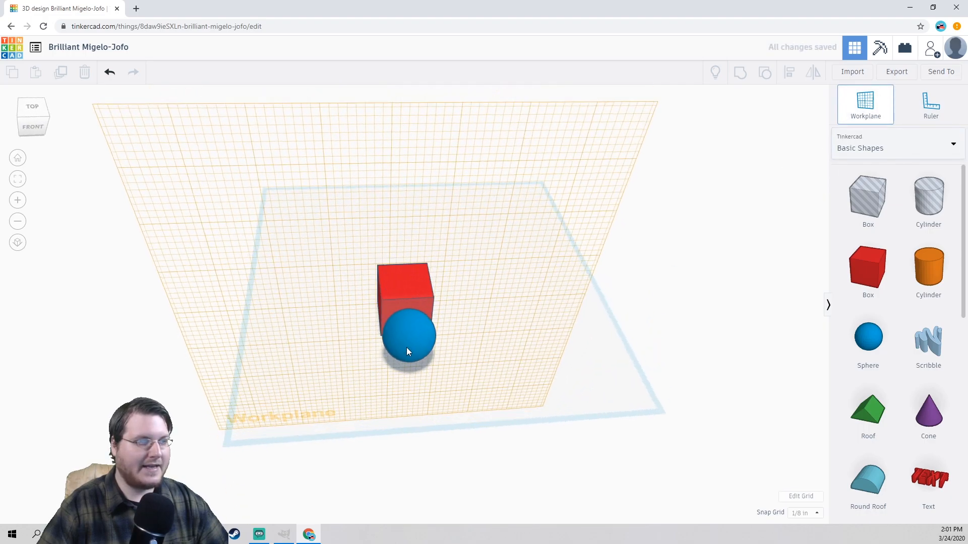
right_drag(410, 349, 364, 393)
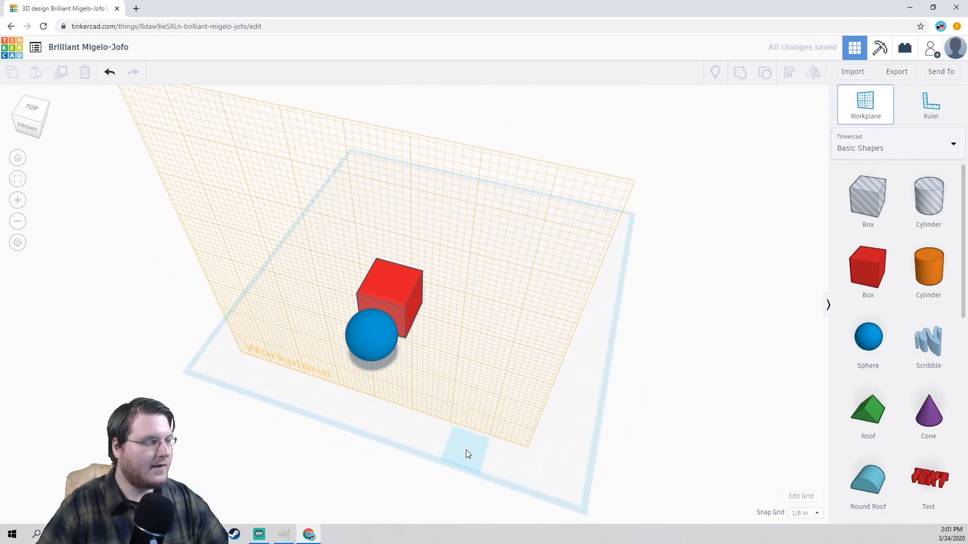
click(394, 428)
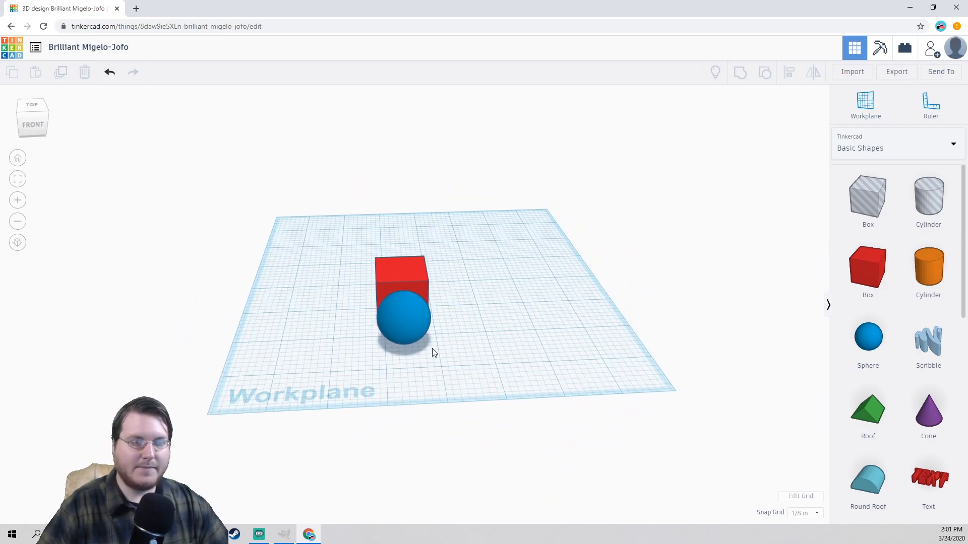
right_drag(302, 346, 442, 322)
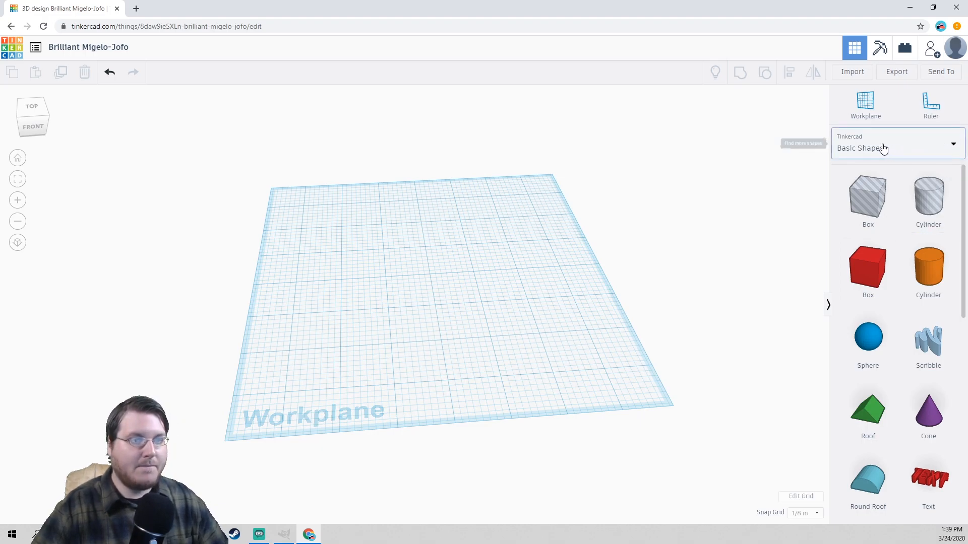
- Browse the basic shapes and add a heart near the middle of the empty workplane
scroll(921, 276, down, 4)
scroll(921, 277, down, 6)
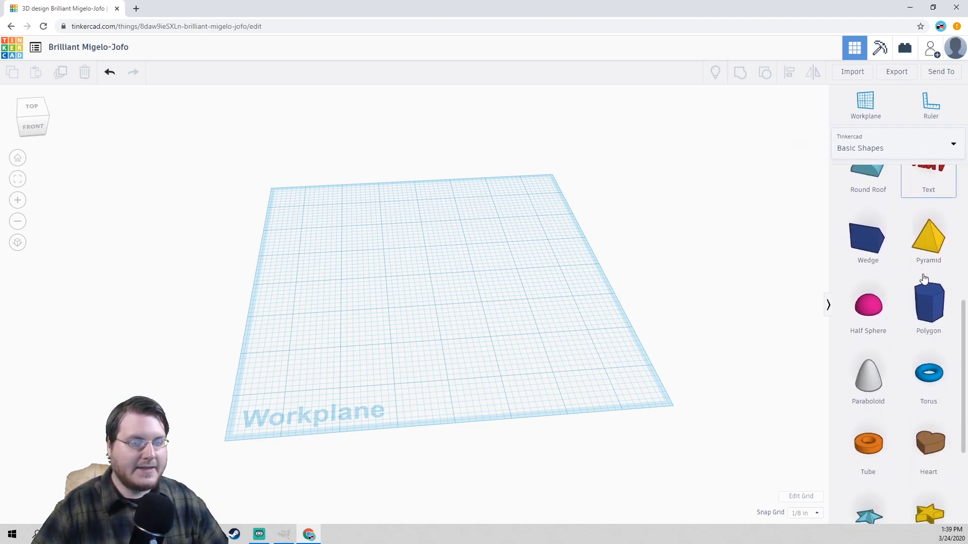
scroll(925, 277, up, 4)
scroll(930, 279, down, 4)
drag(942, 277, 418, 301)
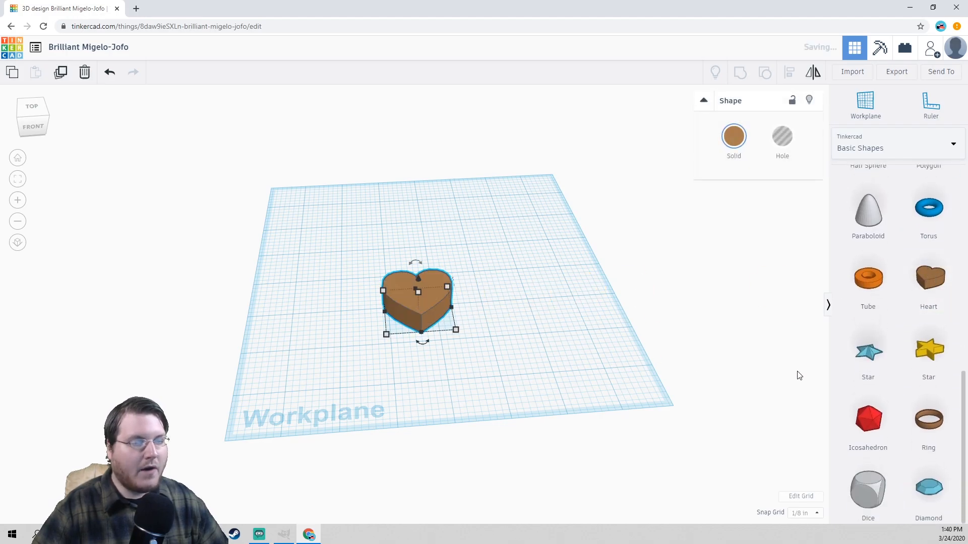
- Add a ring, an icosahedron and a dice shape around the heart
drag(914, 412, 536, 354)
drag(868, 419, 474, 259)
right_drag(474, 259, 750, 414)
drag(868, 491, 420, 361)
right_drag(419, 361, 419, 322)
- Move the heart back on the workplane, away from the dice and closer to the icosahedron
scroll(914, 367, up, 6)
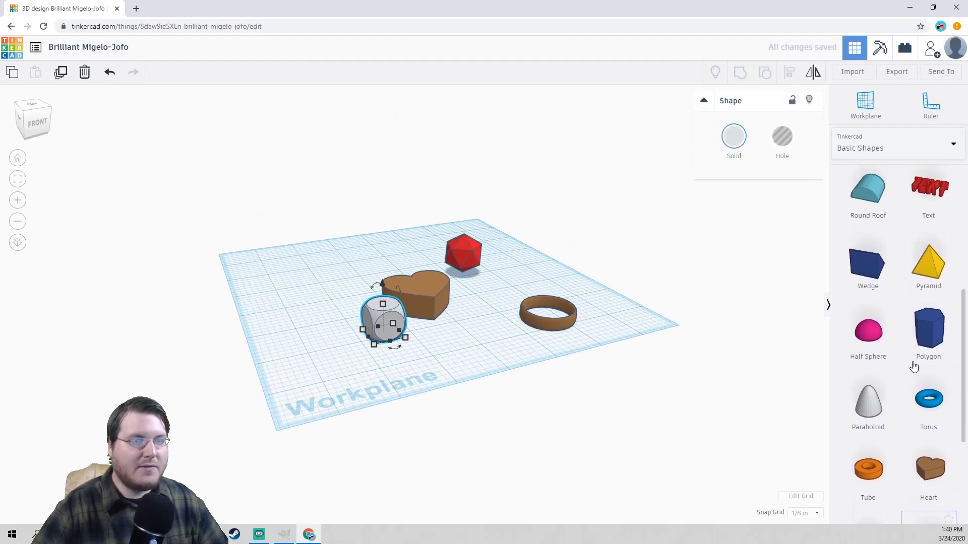
scroll(914, 367, down, 5)
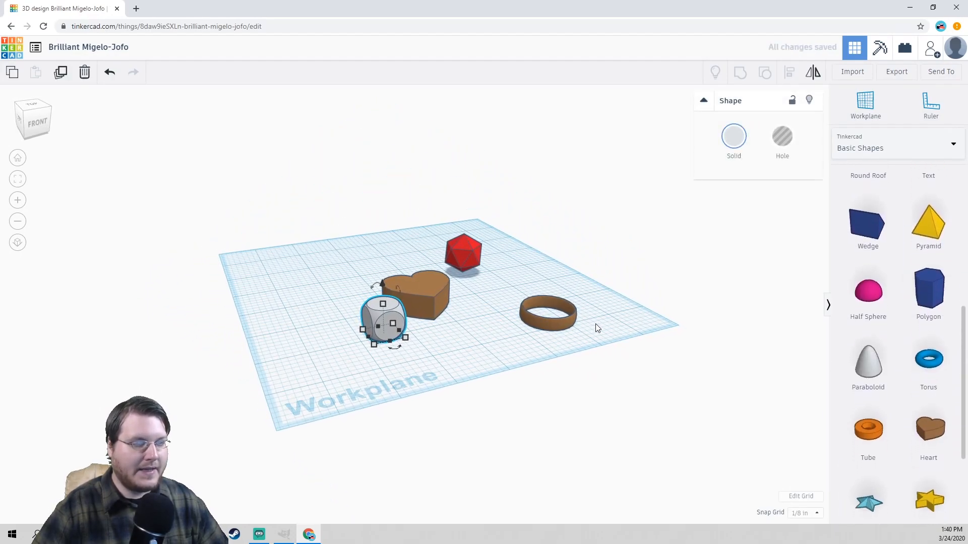
drag(421, 275, 407, 253)
- Delete the heart, dice, icosahedron and ring together to empty the workplane
scroll(878, 326, up, 5)
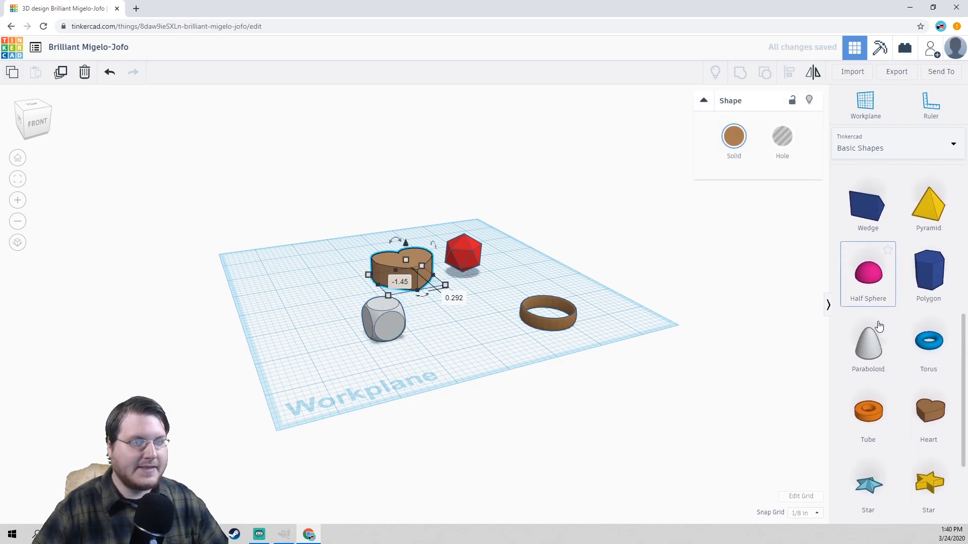
scroll(878, 327, up, 1)
drag(649, 357, 277, 237)
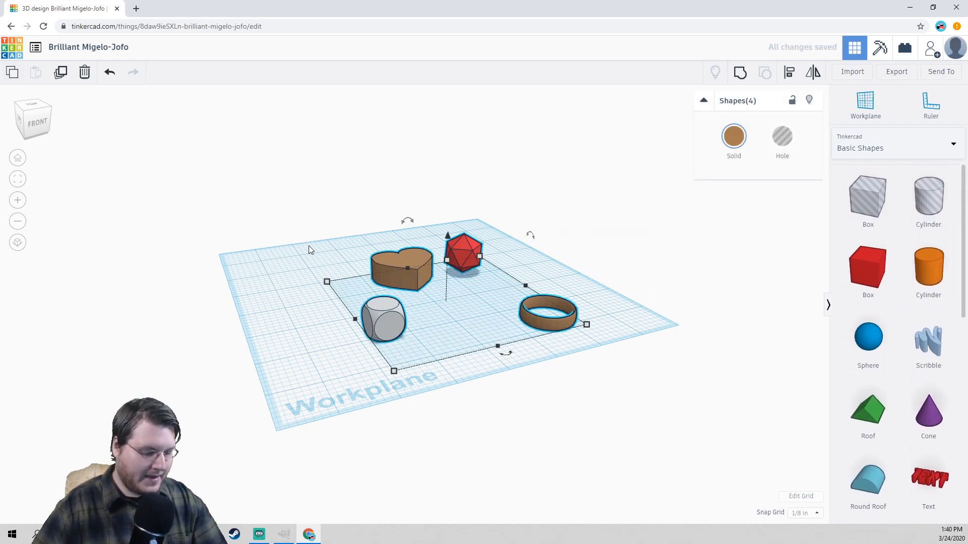
key(Delete)
- Add a Text shape from the basic shapes near the middle of the workplane
scroll(909, 290, down, 3)
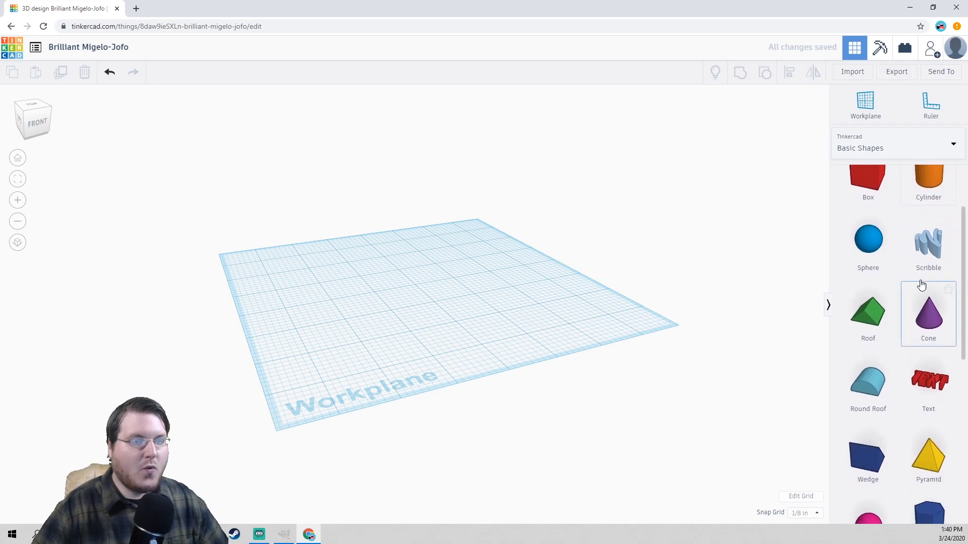
scroll(930, 284, down, 1)
drag(907, 278, 442, 305)
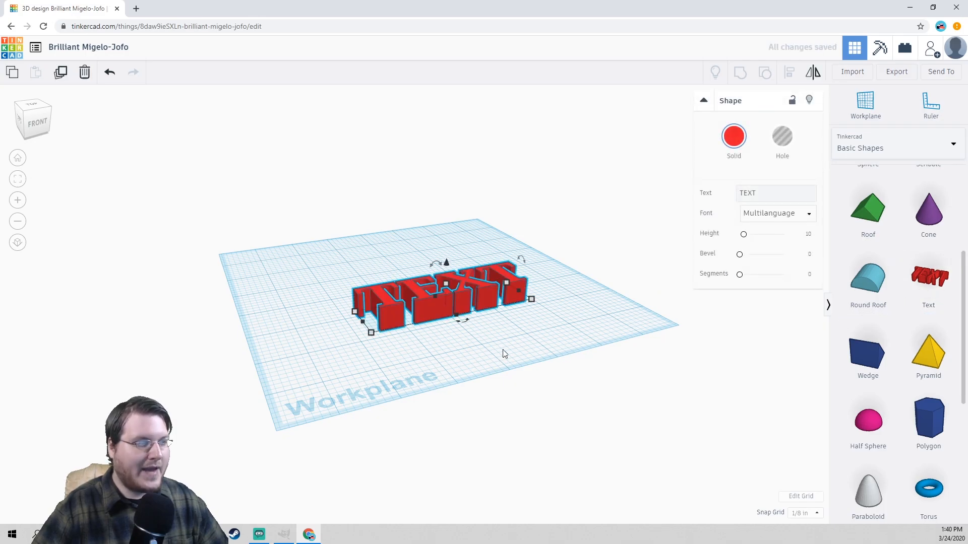
right_drag(558, 318, 482, 356)
drag(458, 299, 450, 277)
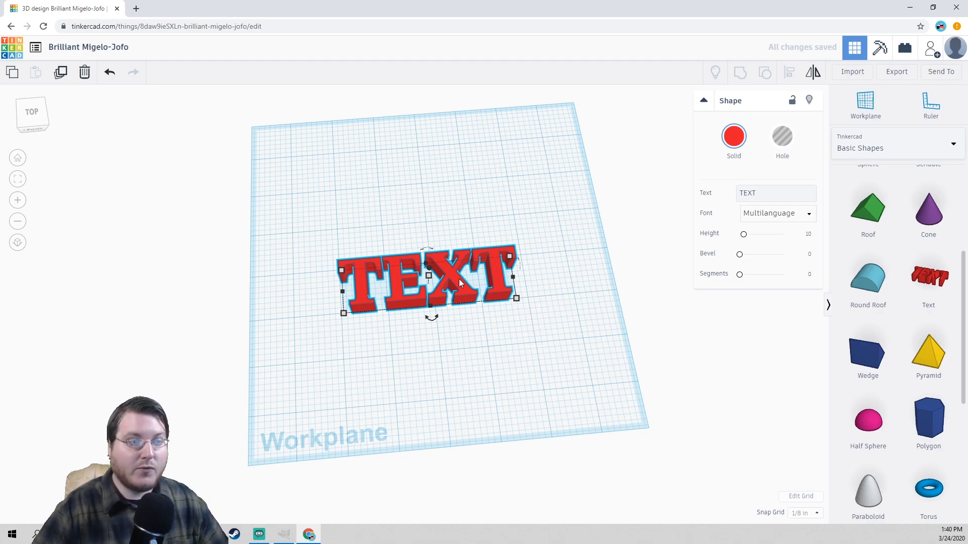
- Set the wording of the text shape to "Addison Public Library"
mouse_move(462, 273)
right_down()
mouse_move(471, 319)
mouse_move(456, 285)
right_up()
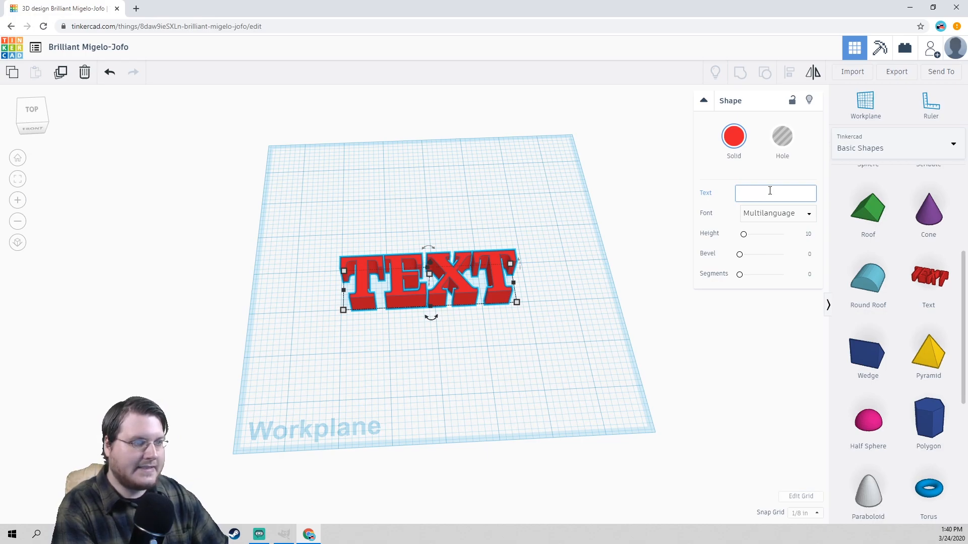
text(Addison P)
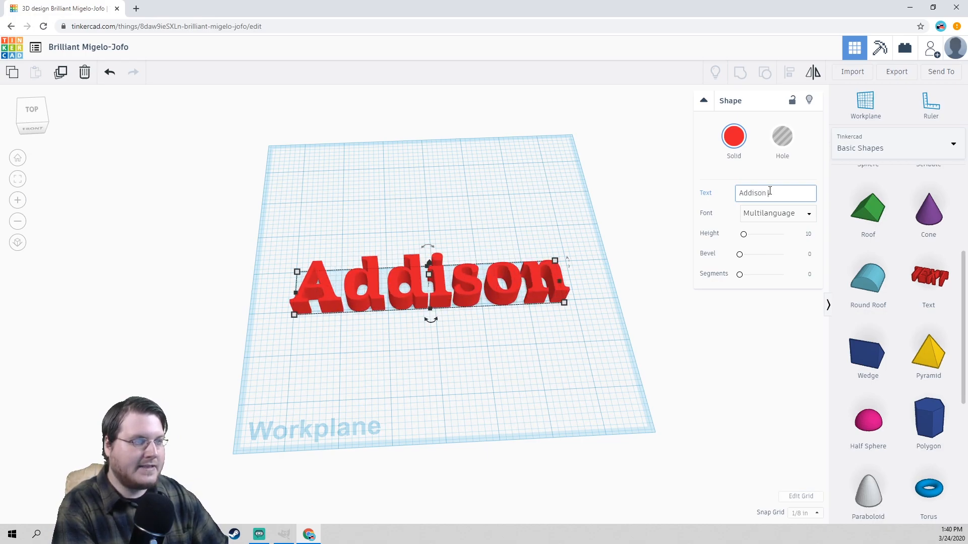
text(ublic Library)
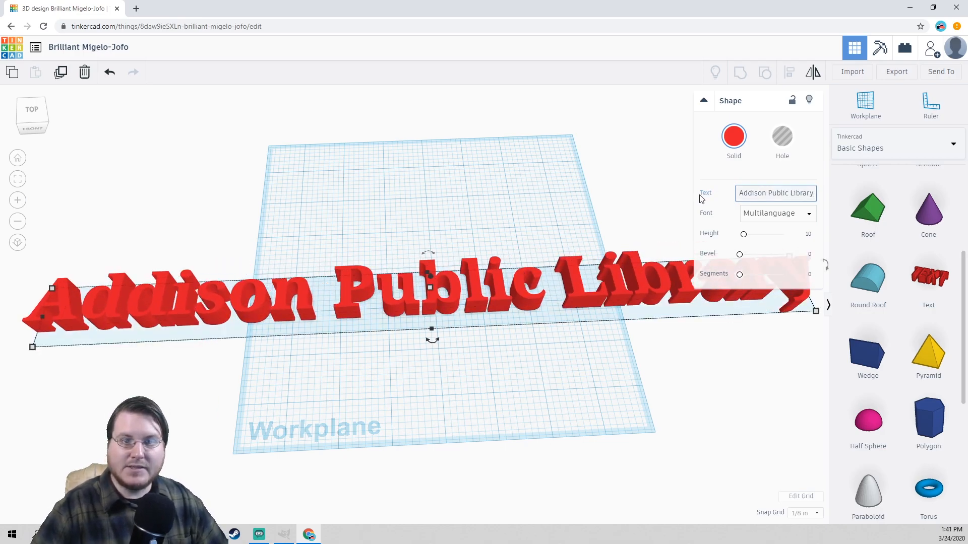
- Replace the wording with a short first name and move the text about 1.2 in left and 3.1 in forward
right_drag(469, 287, 507, 299)
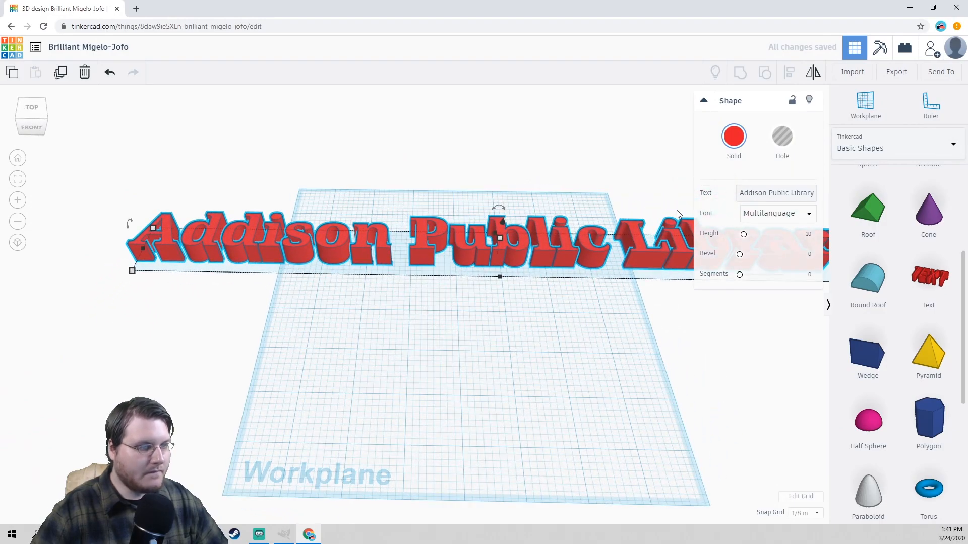
triple_click(752, 193)
text(B)
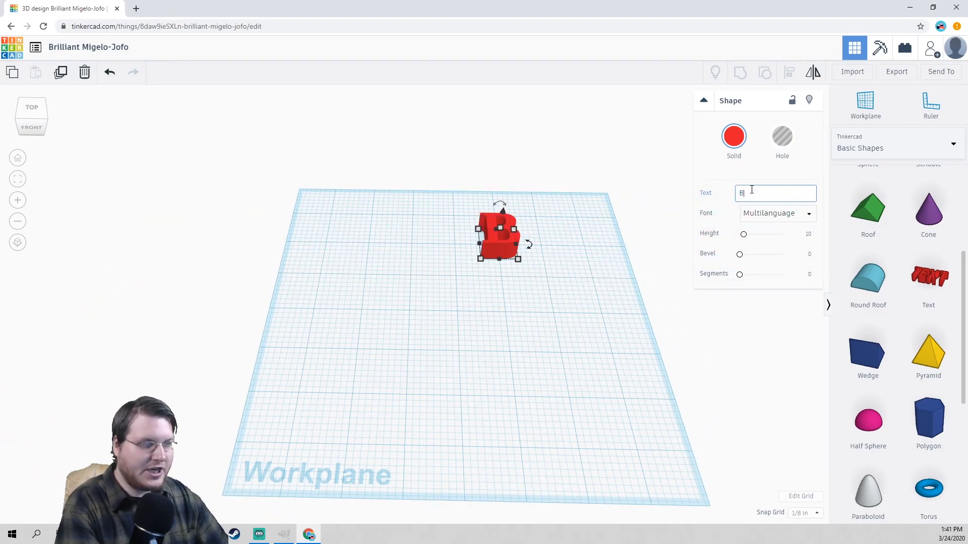
text(en)
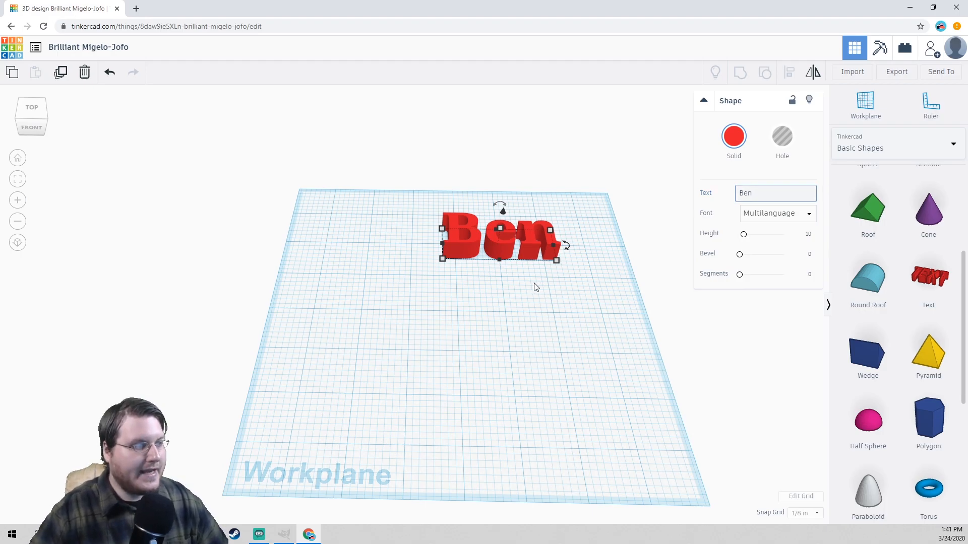
drag(459, 250, 401, 368)
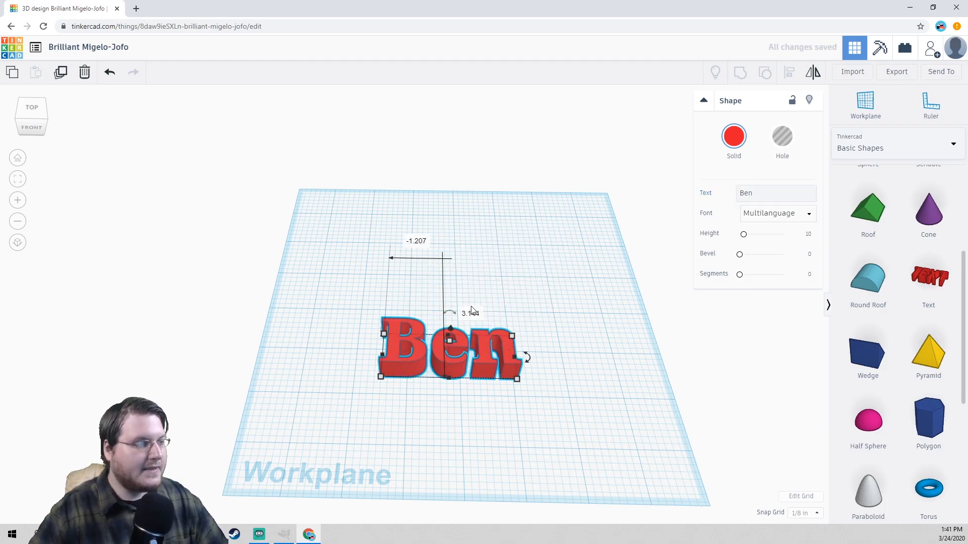
- Try the Sans and Sans Mono fonts on the name text, and set the font back to Multilanguage
right_drag(510, 304, 519, 282)
double_click(750, 194)
click(732, 197)
drag(806, 189, 711, 188)
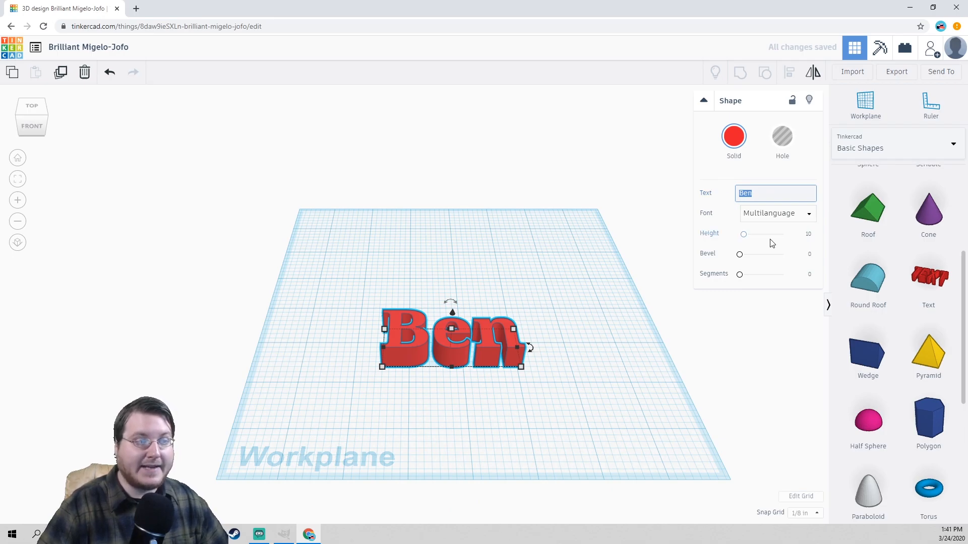
click(781, 215)
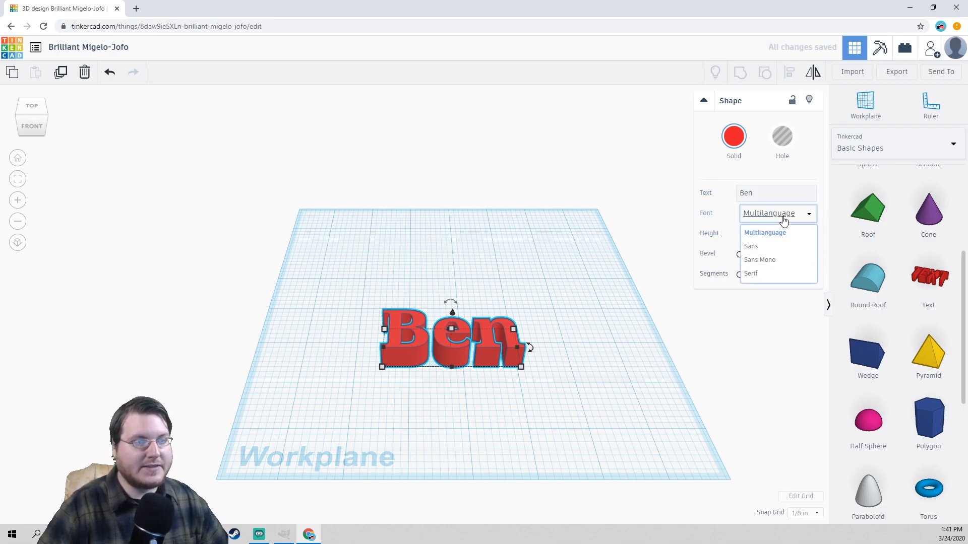
click(767, 247)
click(785, 221)
click(770, 260)
click(784, 215)
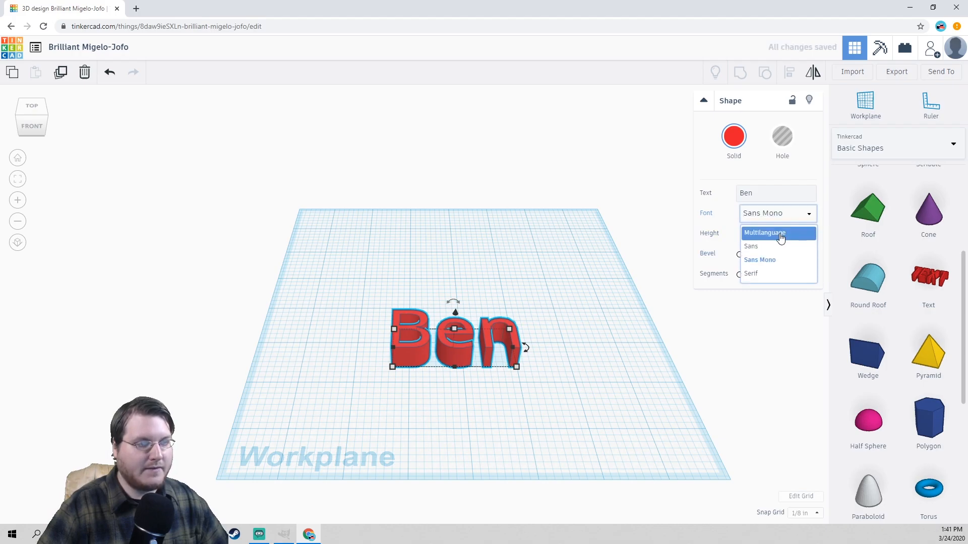
click(780, 235)
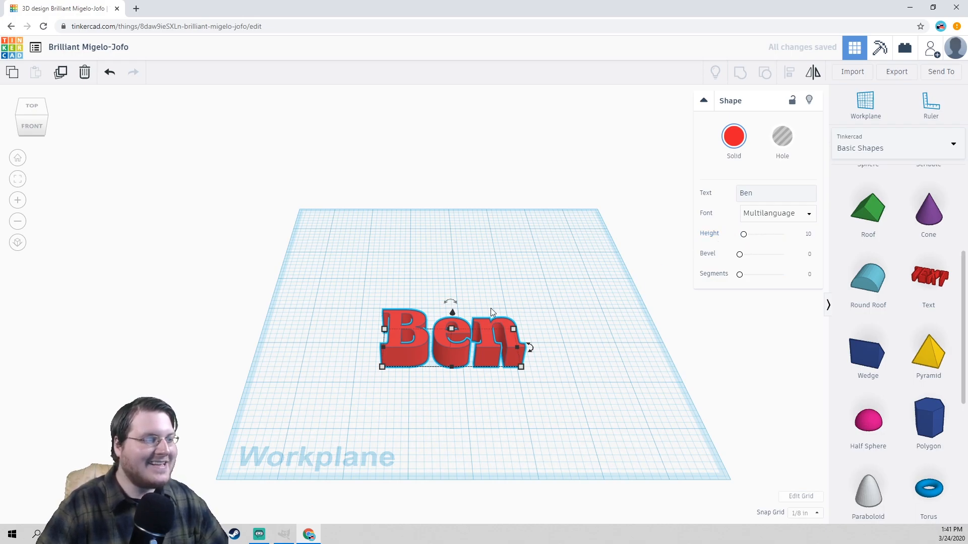
- Delete the name text from the workplane and return to the earlier basic shapes
right_drag(490, 309, 485, 346)
key(Delete)
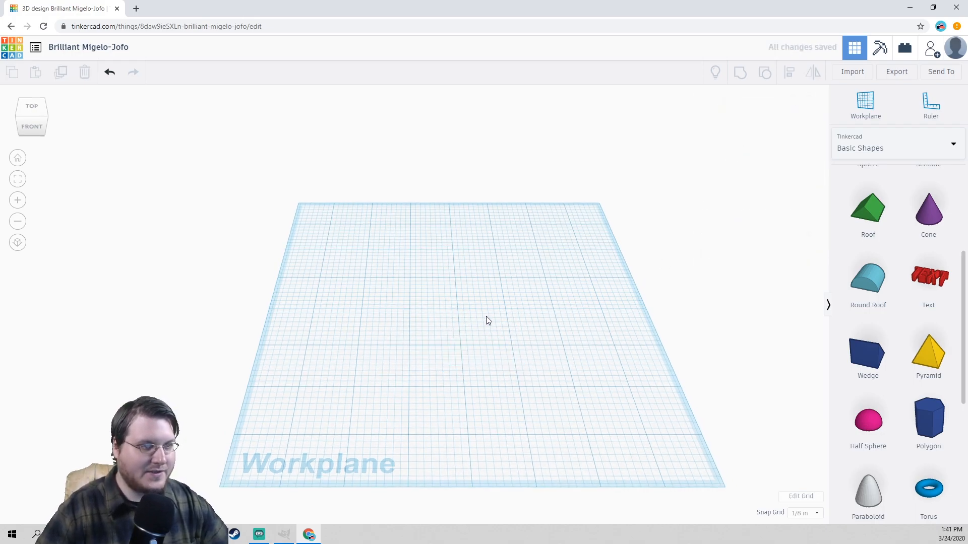
scroll(877, 251, up, 1)
scroll(893, 272, up, 2)
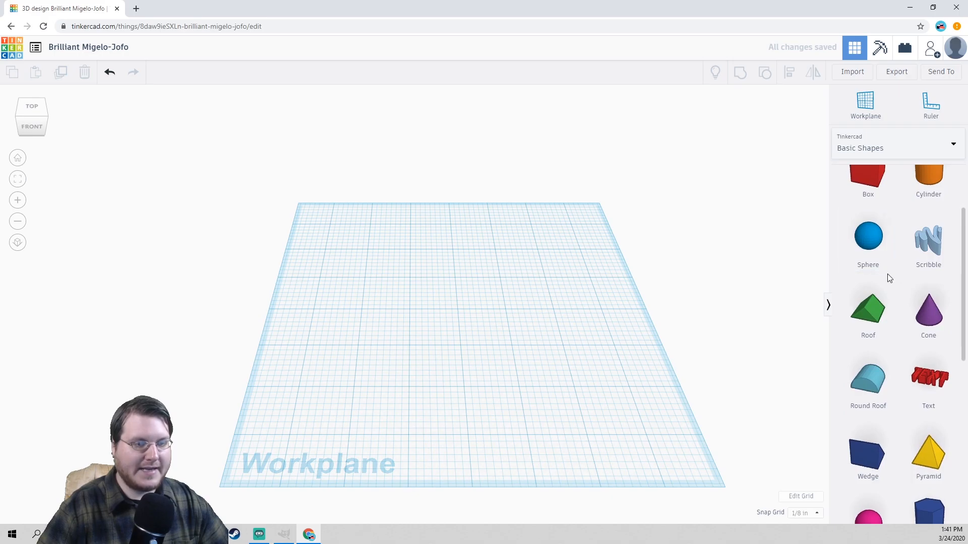
- Switch the shape library to Text and numbers and look through the available letter shapes
scroll(933, 318, up, 2)
scroll(933, 318, down, 1)
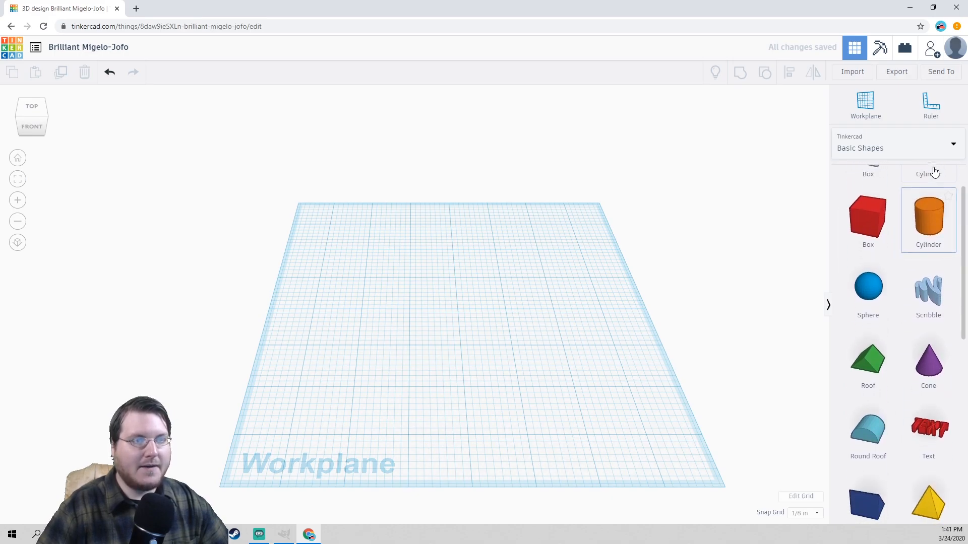
click(911, 144)
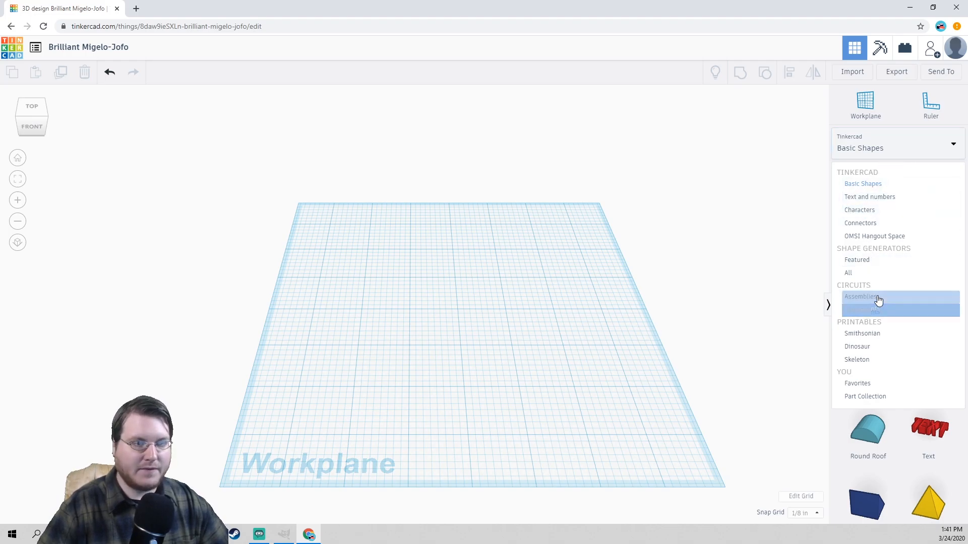
click(870, 197)
scroll(905, 287, down, 5)
scroll(908, 300, down, 5)
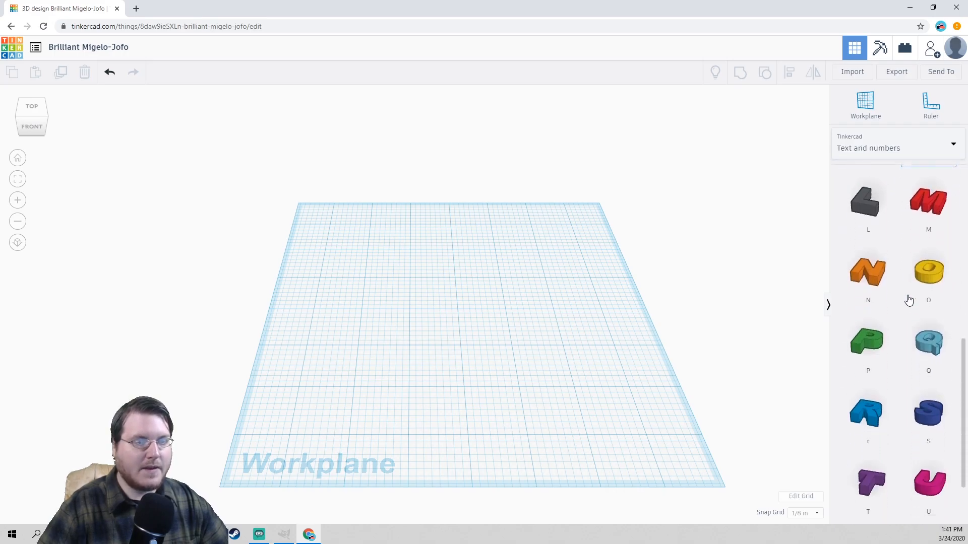
scroll(913, 359, up, 5)
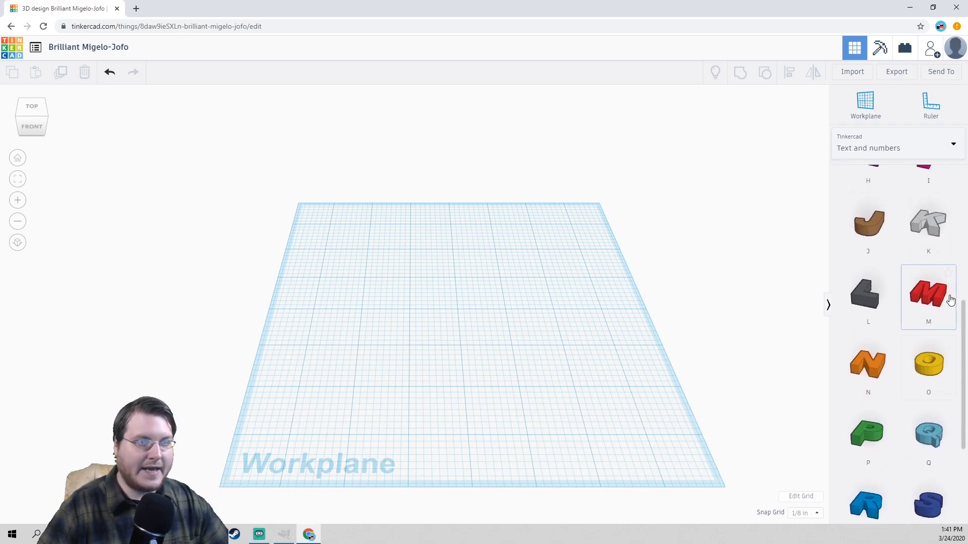
- Place the letters J and K side by side on the workplane, and delete both
drag(887, 257, 538, 314)
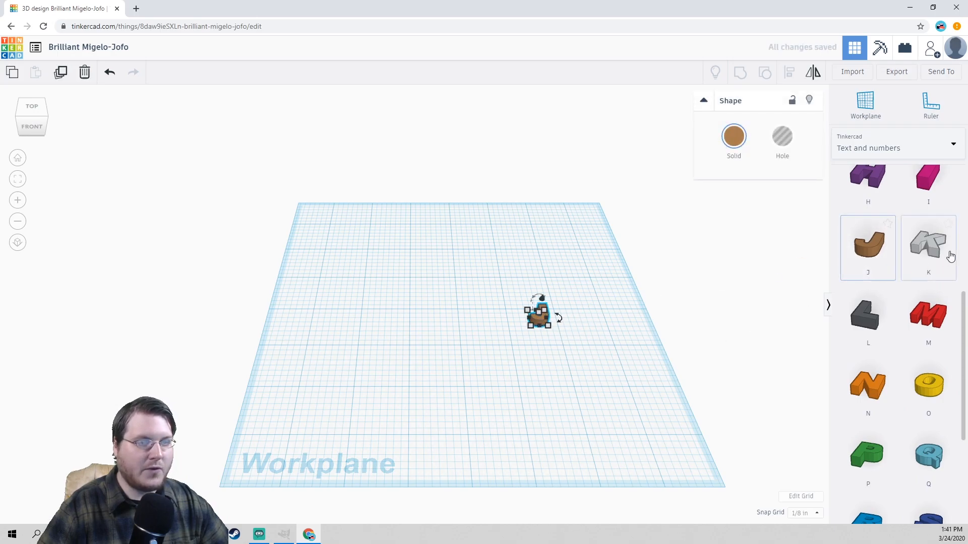
drag(929, 243, 566, 315)
shift+click(528, 304)
key(Delete)
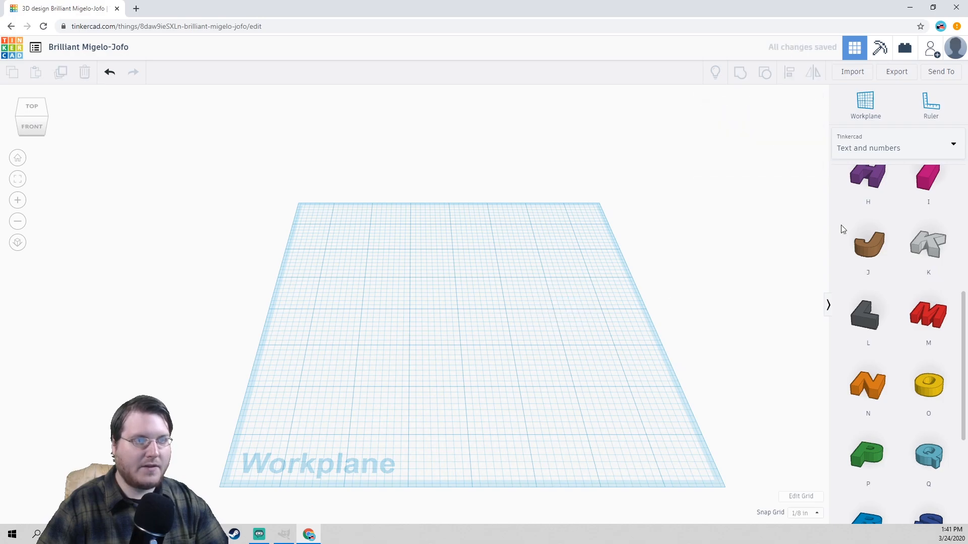
- Switch the shape library to Connectors and look through the ball and socket parts
click(912, 144)
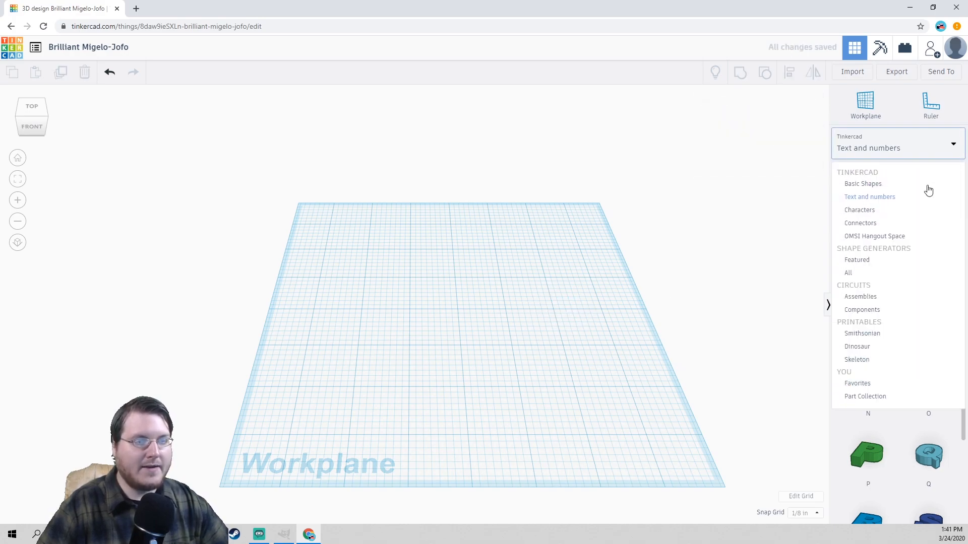
click(891, 228)
scroll(923, 272, down, 3)
scroll(919, 283, down, 2)
scroll(927, 285, up, 5)
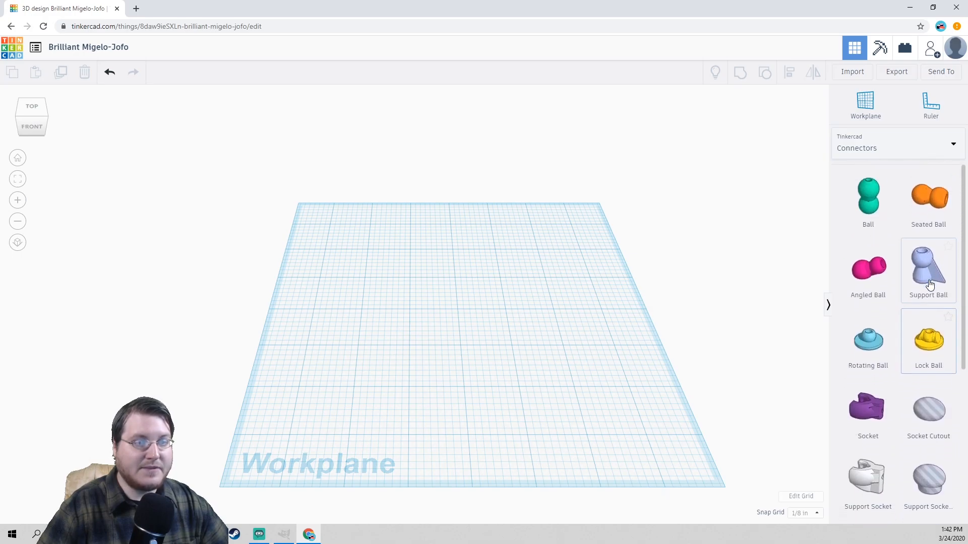
- Place an Astrobot from the Characters library in the middle of the workplane
click(907, 146)
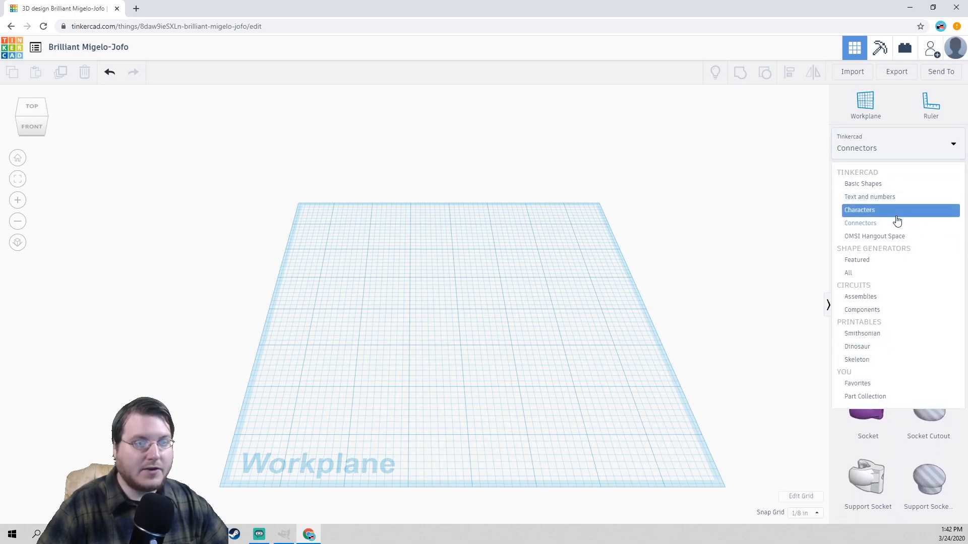
click(896, 212)
scroll(894, 297, down, 1)
scroll(894, 297, down, 2)
drag(880, 362, 512, 342)
mouse_move(513, 377)
right_down()
mouse_move(593, 361)
mouse_move(495, 378)
mouse_move(521, 369)
right_up()
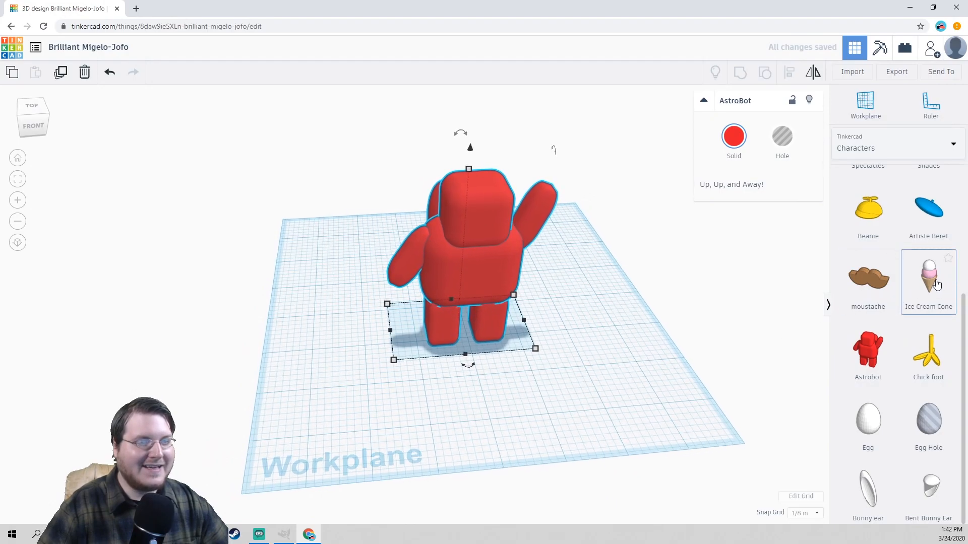
- Add an Ice Cream Cone beside the Astrobot, raise it and fit it against the raised hand
drag(932, 285, 559, 322)
right_drag(559, 322, 454, 319)
drag(443, 323, 445, 162)
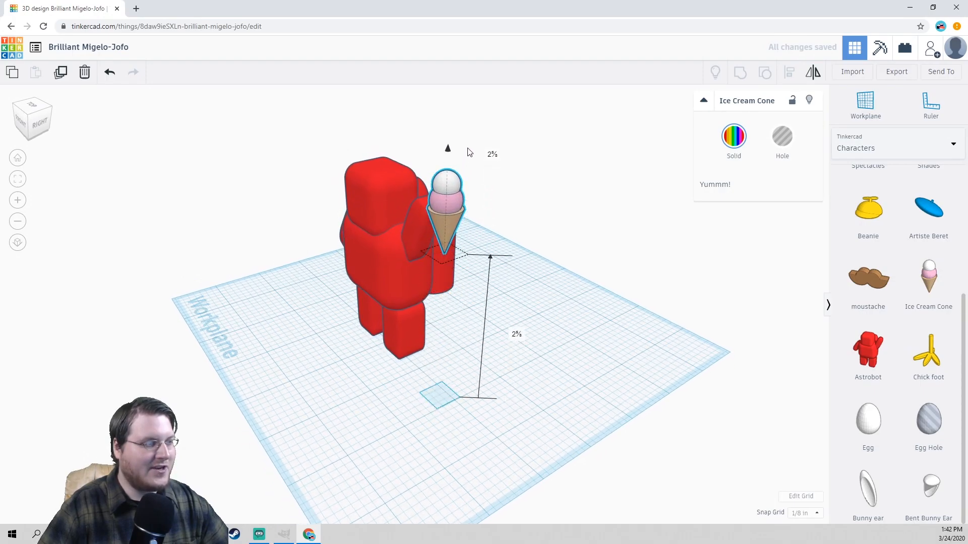
right_drag(384, 315, 636, 178)
drag(567, 175, 534, 175)
click(601, 231)
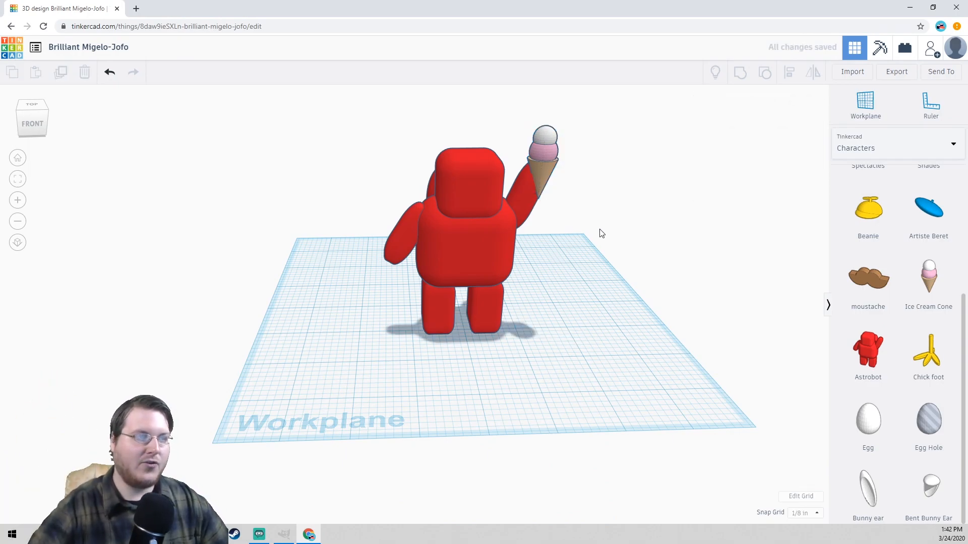
- Delete the Astrobot and the ice cream cone together, and return to the Basic Shapes library
right_drag(601, 232, 572, 302)
key(ctrl+a)
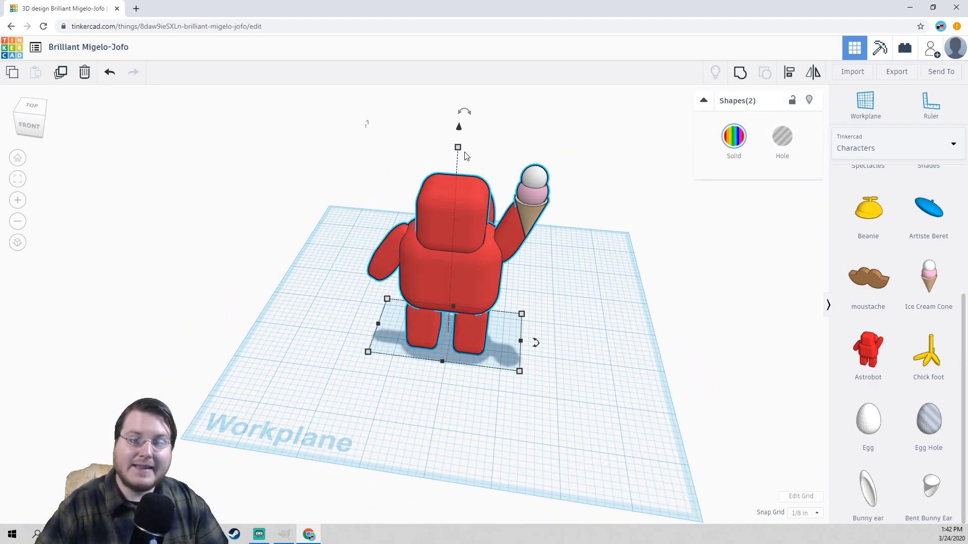
key(Delete)
click(901, 145)
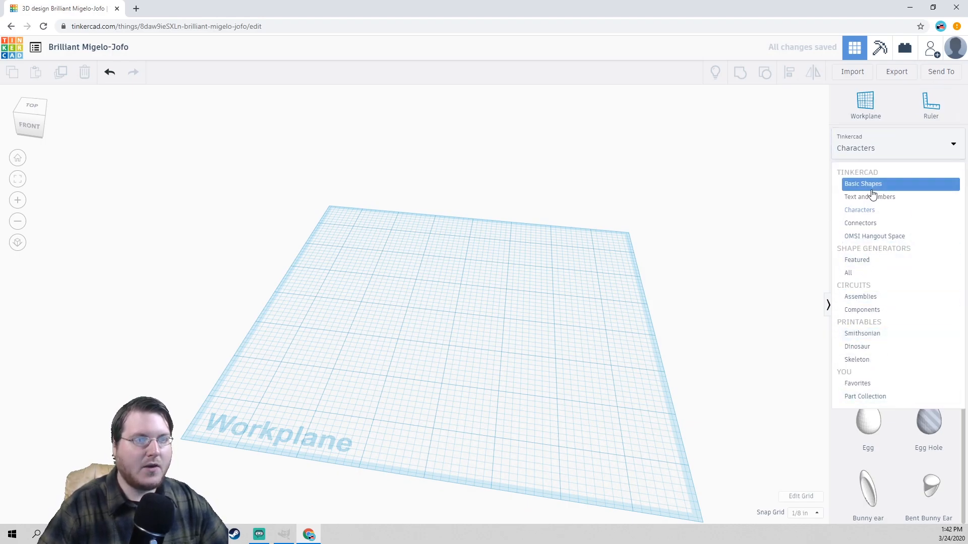
click(863, 185)
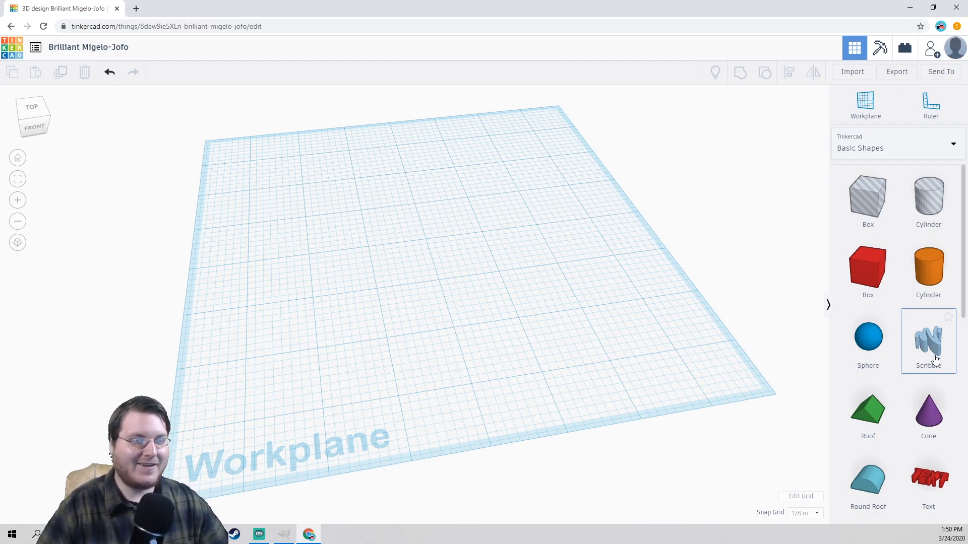
- Create a Scribble shape of a ghost with a closed outline, wavy lower edge and two filled eyes
mouse_move(935, 359)
mouse_down()
mouse_move(482, 286)
mouse_move(436, 270)
mouse_move(451, 279)
mouse_move(438, 284)
mouse_move(433, 257)
mouse_move(417, 243)
mouse_move(422, 259)
mouse_up()
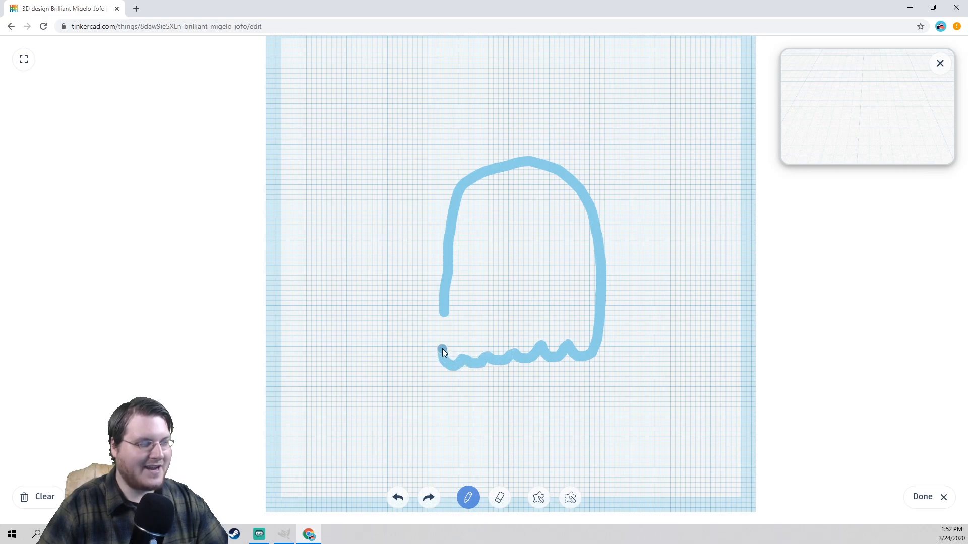
drag(440, 299, 443, 281)
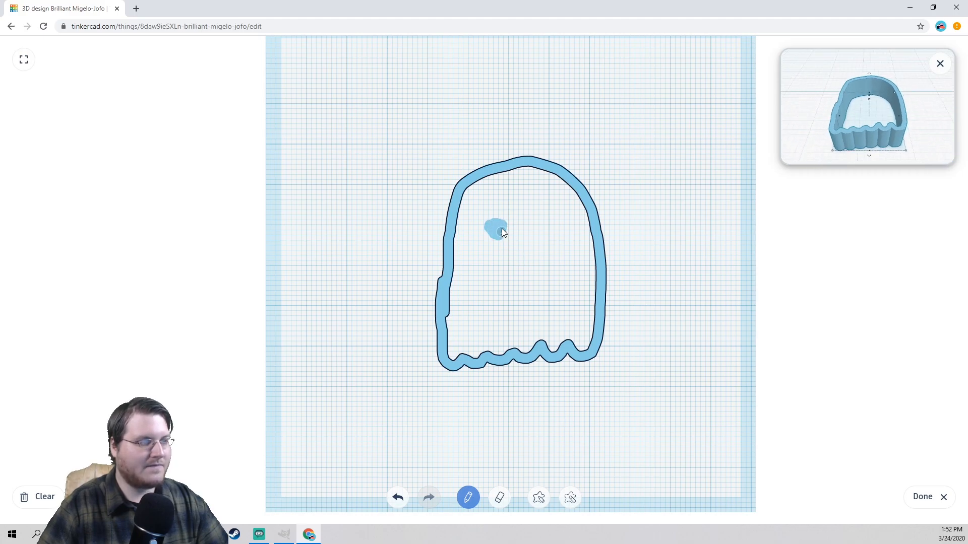
drag(500, 233, 552, 231)
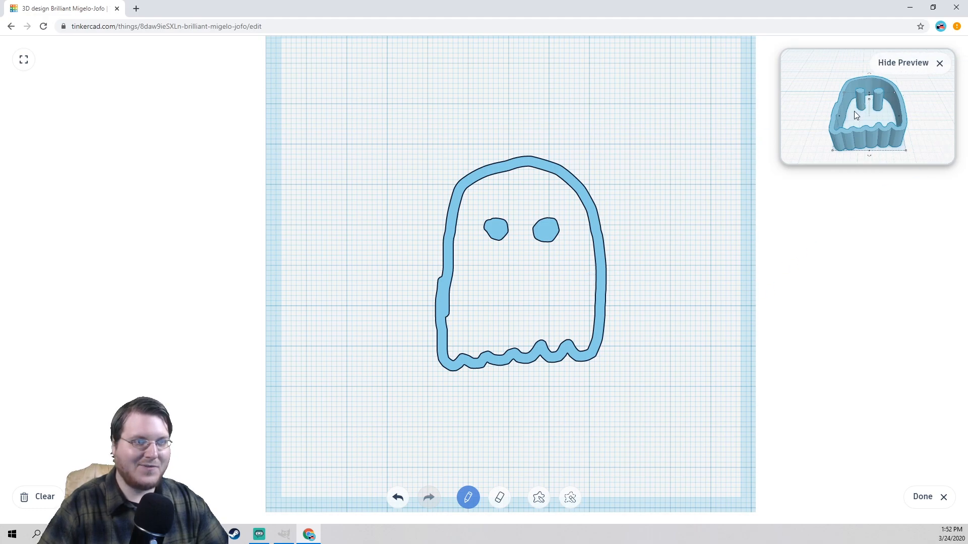
click(921, 497)
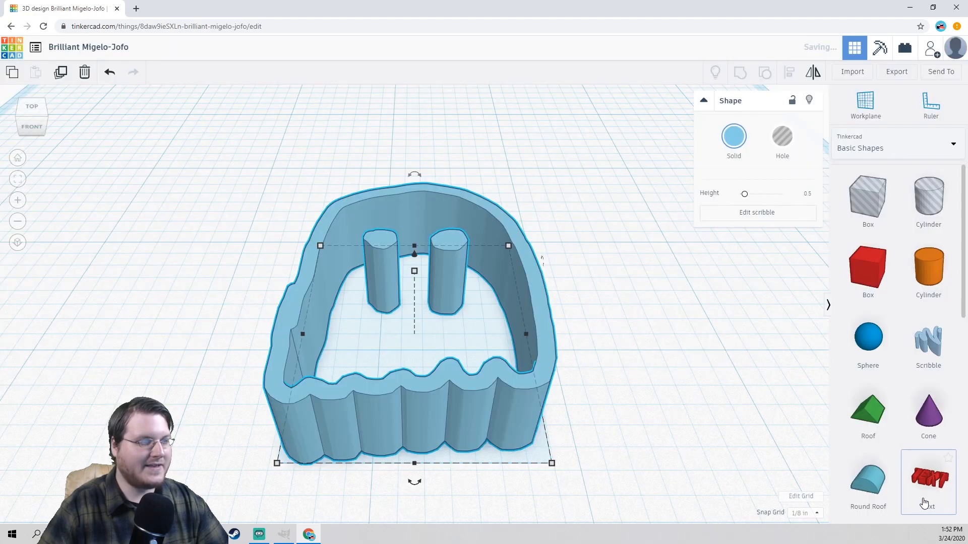
- Lower the ghost scribble's height and try moving it across the workplane, undoing the last change
right_drag(540, 267, 548, 345)
scroll(548, 345, down, 4)
right_drag(593, 383, 652, 349)
scroll(635, 368, down, 5)
right_drag(567, 332, 467, 296)
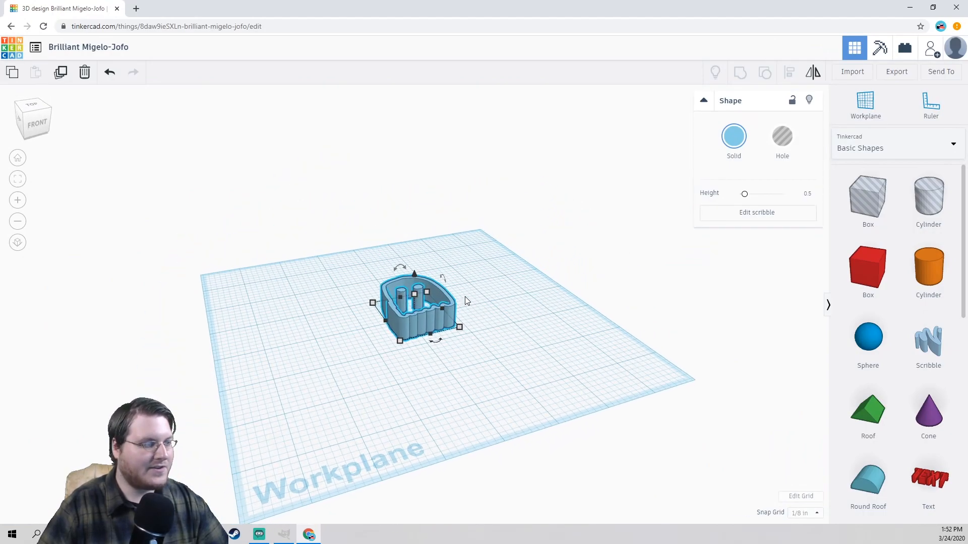
drag(412, 295, 551, 365)
key(ctrl+z)
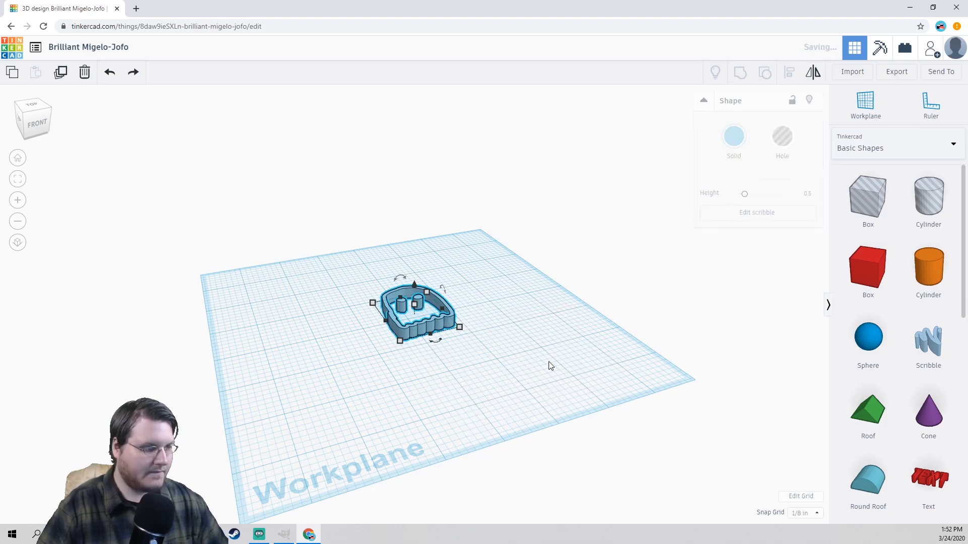
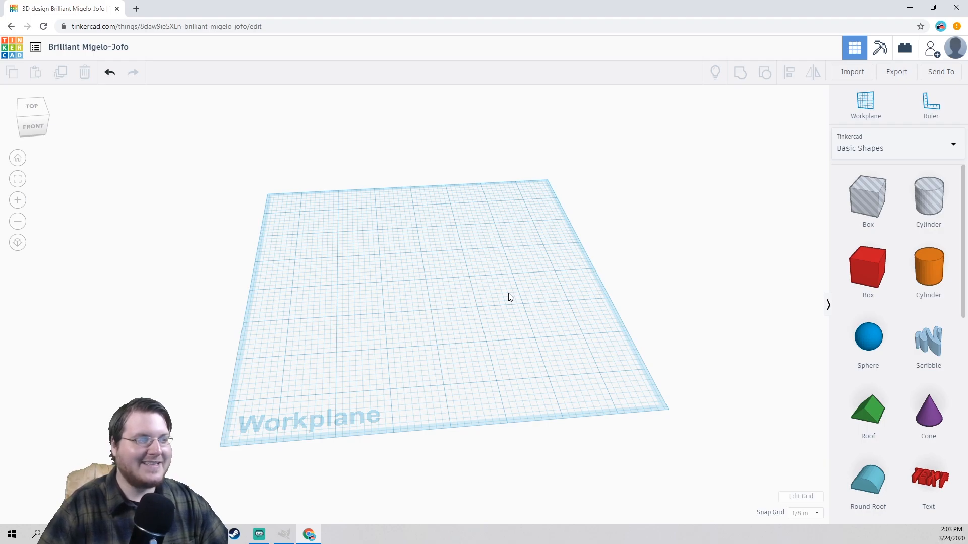
- Place a red box left of the workplane's centre and shift it slightly to the right
scroll(496, 301, up, 3)
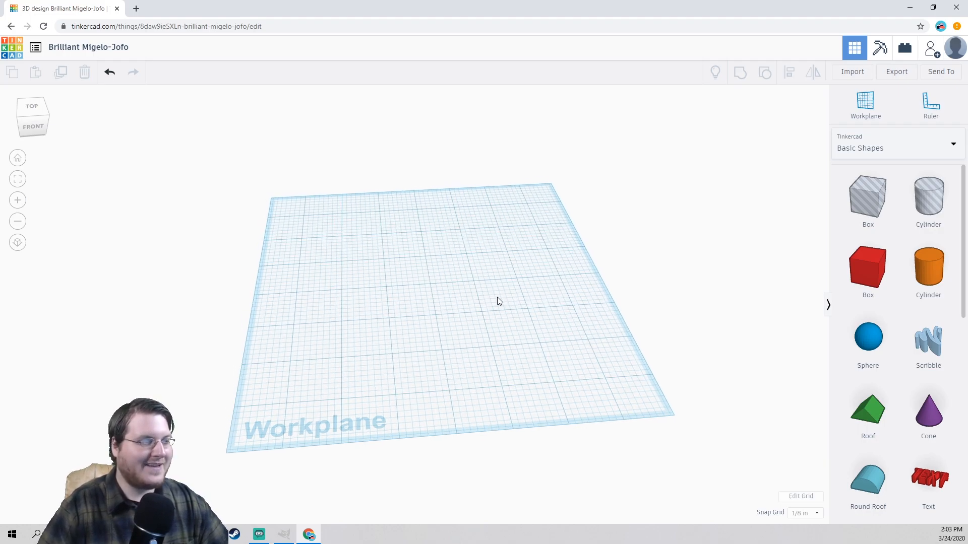
scroll(497, 301, down, 2)
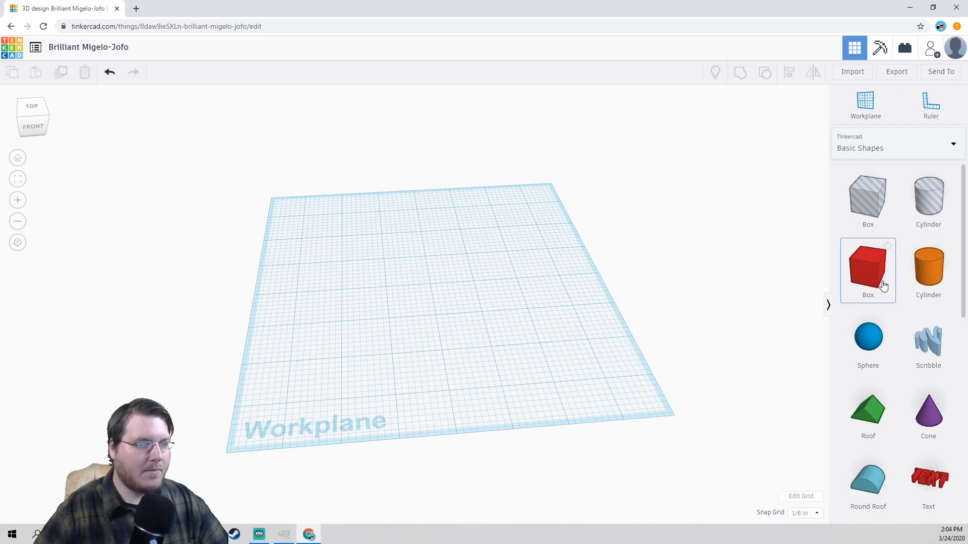
drag(883, 286, 375, 294)
right_drag(413, 301, 414, 323)
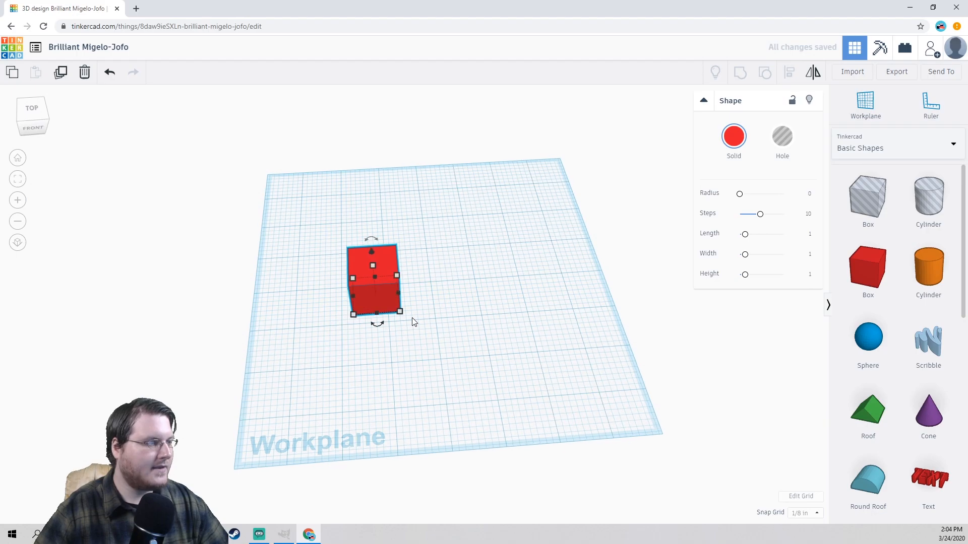
mouse_move(387, 289)
mouse_down()
mouse_move(398, 302)
mouse_move(397, 288)
mouse_up()
right_drag(421, 289, 424, 282)
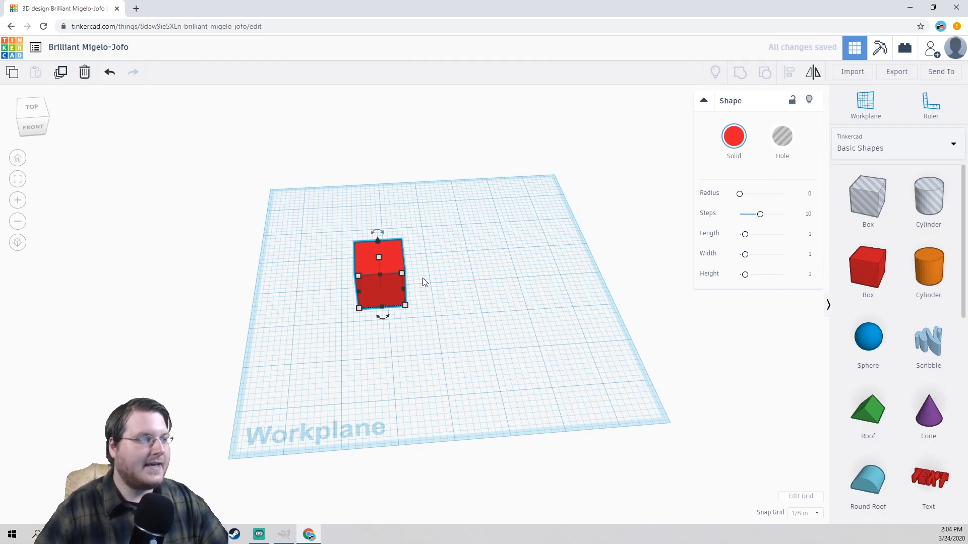
- Lower the red box to 1/4 in high and stretch it sideways to 3 in
mouse_move(426, 261)
right_down()
mouse_move(415, 267)
mouse_move(453, 277)
mouse_move(416, 247)
right_up()
scroll(454, 290, up, 3)
drag(368, 232, 372, 272)
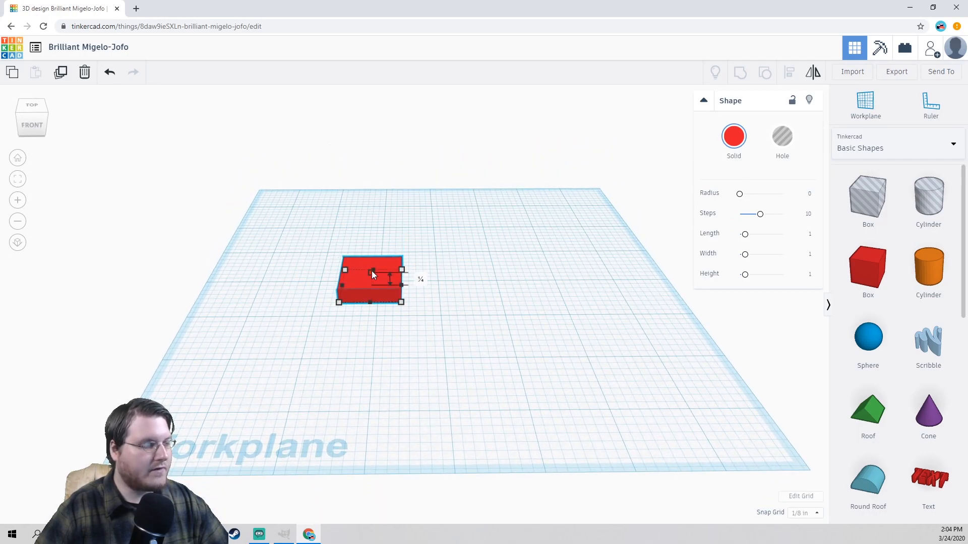
right_drag(428, 280, 403, 288)
drag(401, 285, 523, 290)
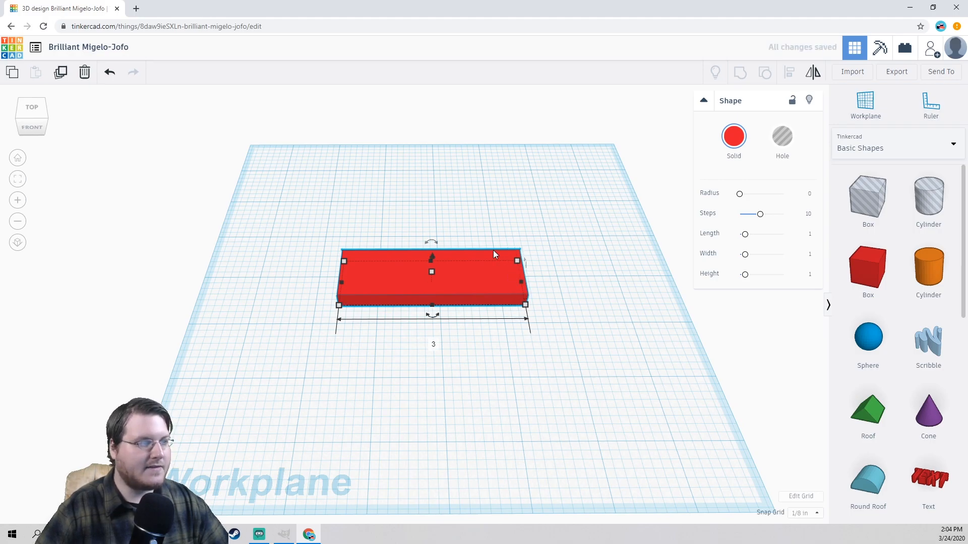
click(471, 211)
- Set the flattened box's Steps to 20 and round its corners with a radius of 0.12
right_drag(471, 211, 603, 279)
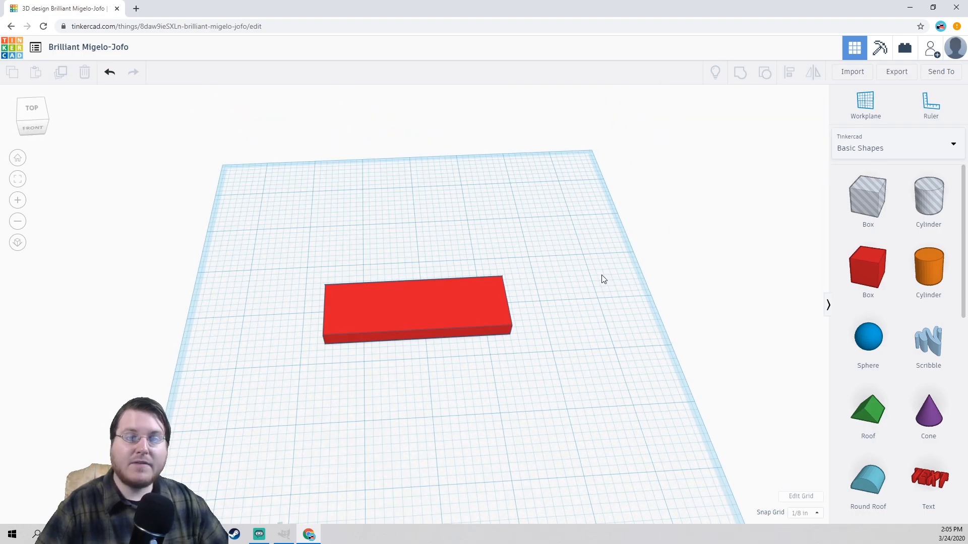
mouse_move(547, 286)
right_down()
mouse_move(600, 259)
mouse_move(634, 261)
mouse_move(543, 273)
right_up()
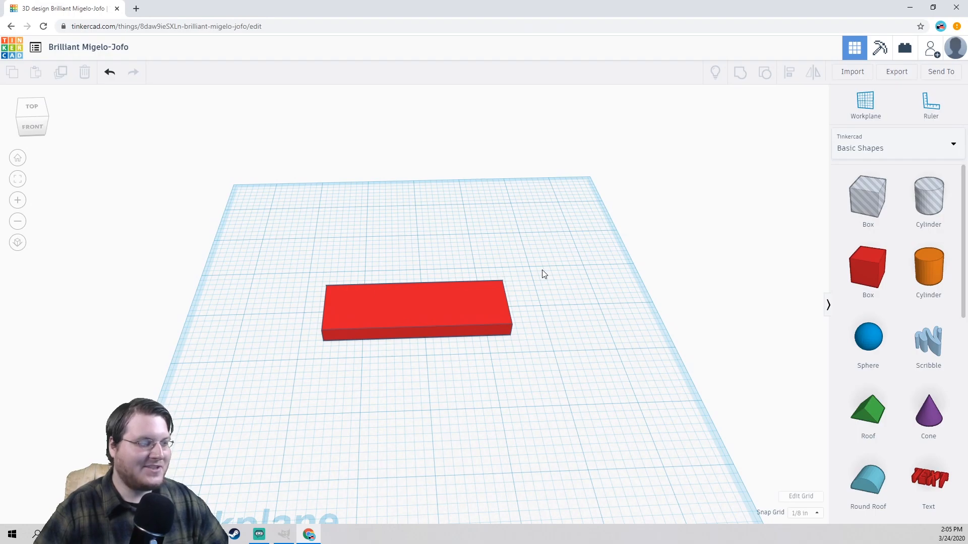
right_drag(539, 273, 528, 364)
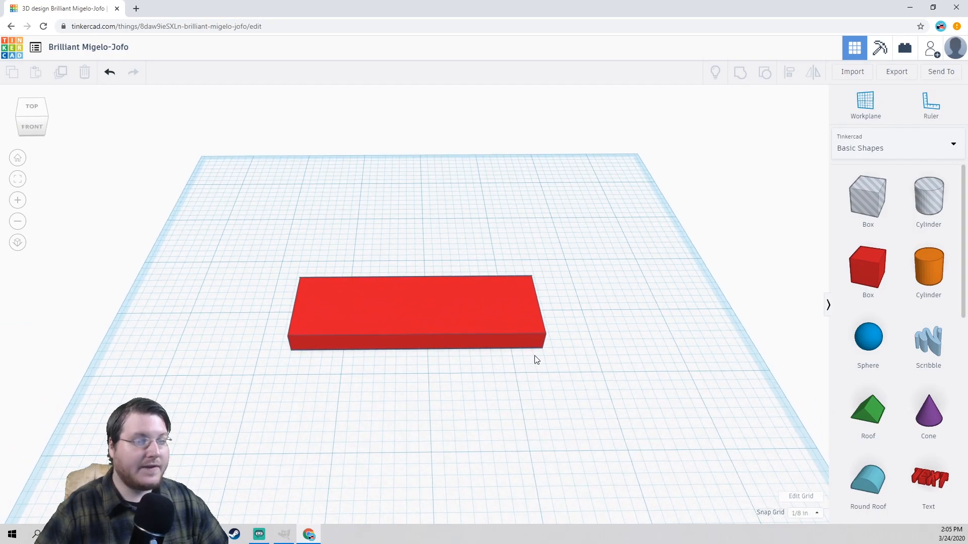
click(522, 321)
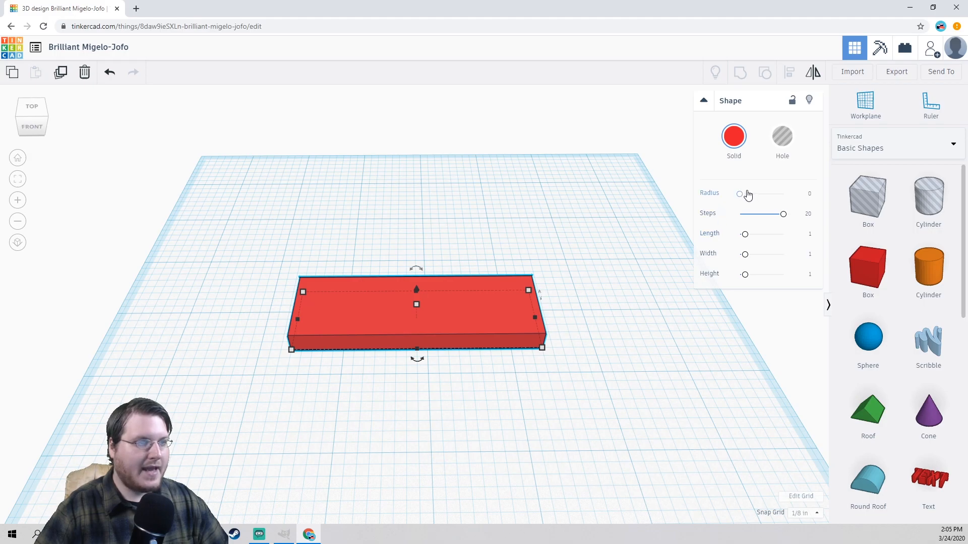
drag(740, 199, 747, 200)
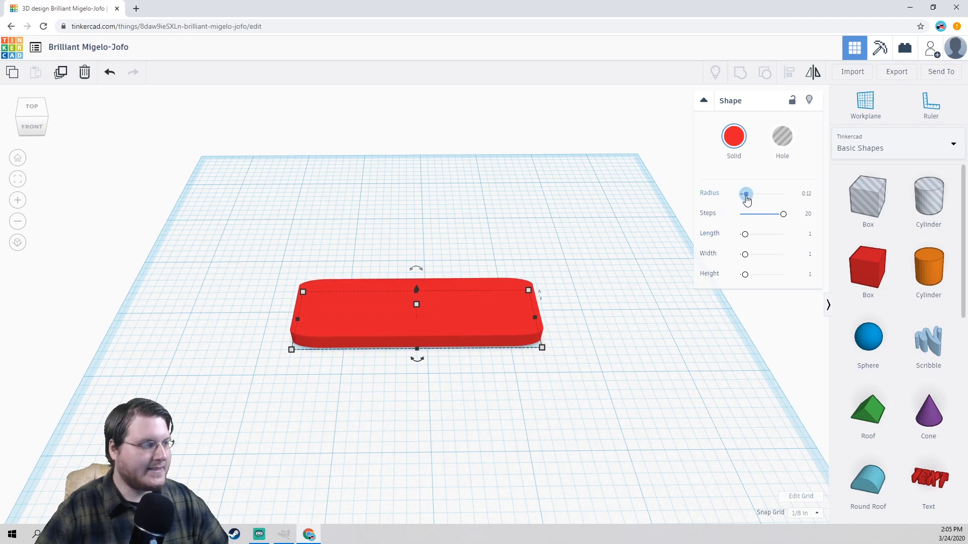
- Try larger corner rounding on the box and set its radius to 0.29
right_drag(665, 282, 513, 304)
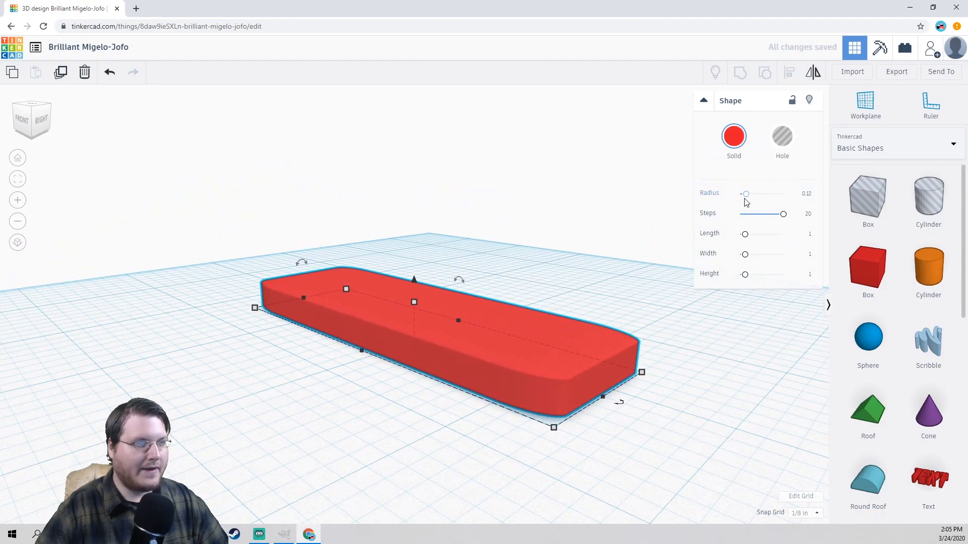
drag(746, 199, 807, 219)
click(779, 216)
drag(748, 195, 755, 200)
right_drag(527, 242, 553, 400)
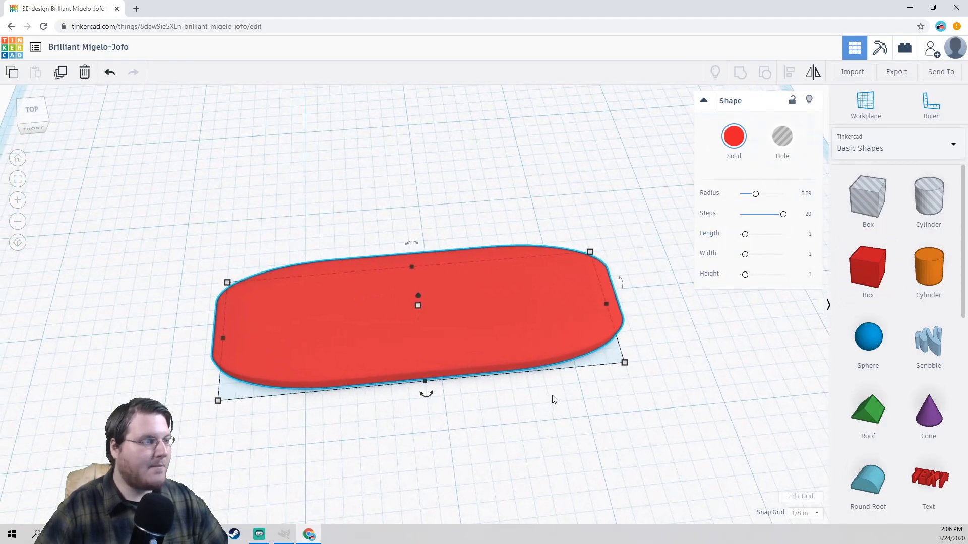
- Place a hole cylinder beside the left end of the rounded plate and shrink its base to 1/4 by 1/4 in
click(553, 400)
right_drag(443, 414, 685, 310)
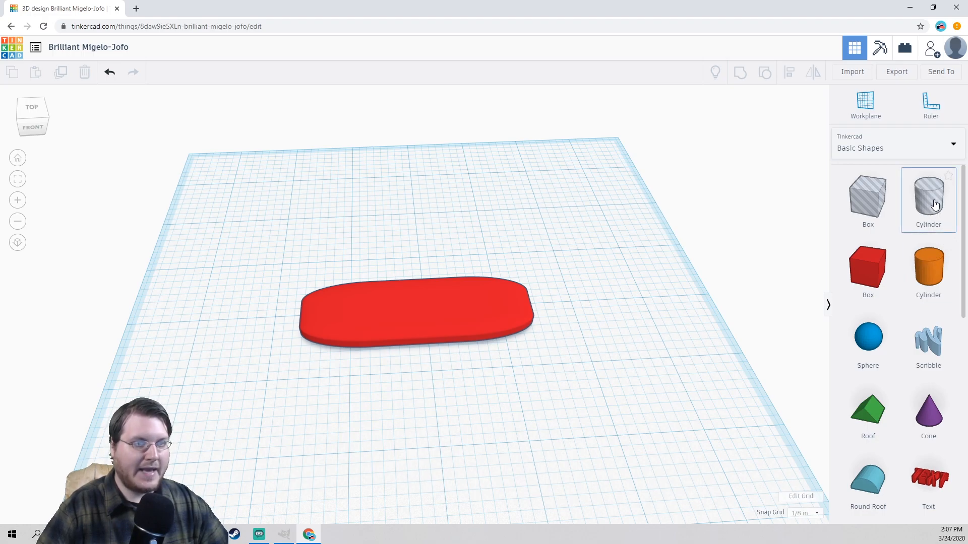
drag(934, 204, 265, 326)
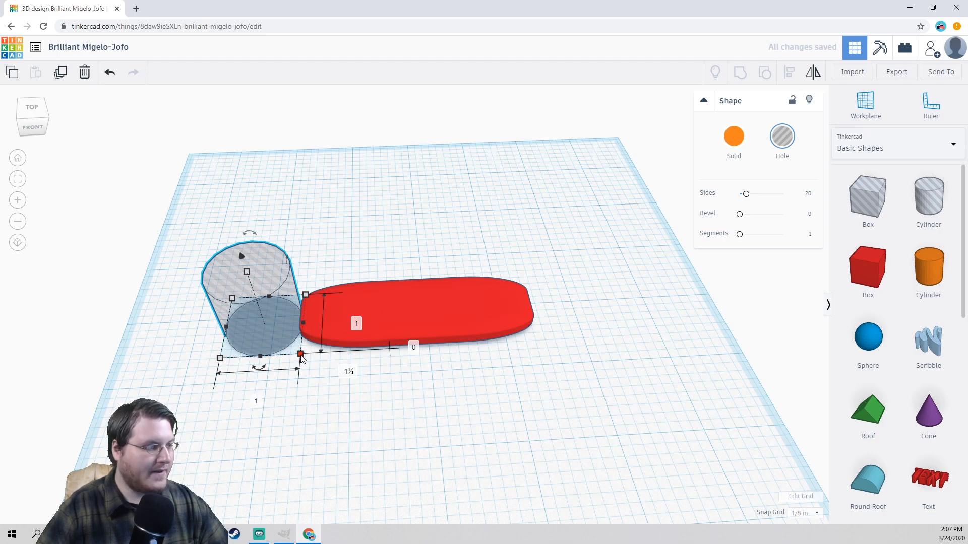
drag(301, 356, 246, 316)
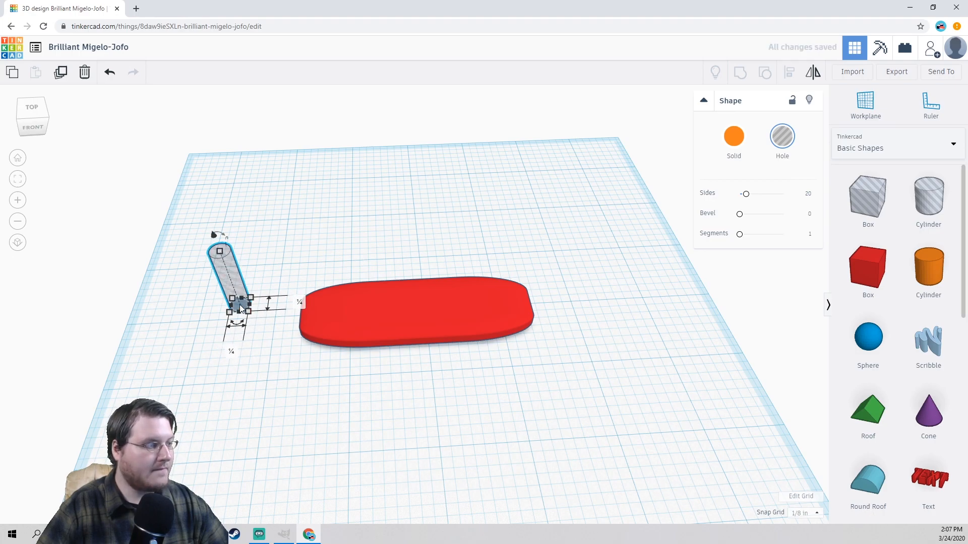
- Move the narrow hole cylinder onto the plate, close to its left end
drag(244, 306, 323, 321)
click(188, 286)
mouse_move(187, 286)
right_down()
mouse_move(411, 298)
mouse_move(452, 280)
mouse_move(436, 231)
mouse_move(227, 315)
mouse_move(173, 320)
mouse_move(196, 266)
mouse_move(189, 260)
mouse_move(186, 355)
mouse_move(188, 304)
right_up()
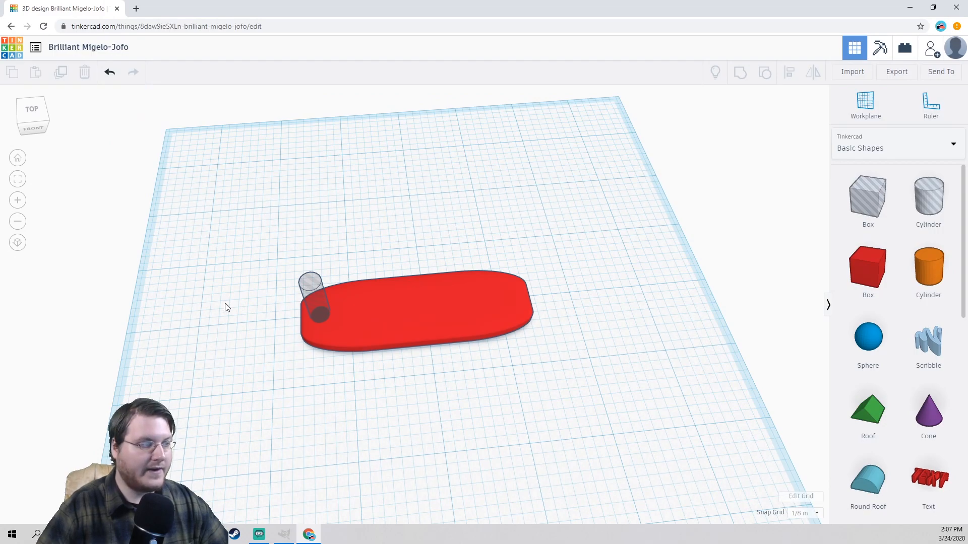
mouse_move(280, 356)
right_down()
mouse_move(268, 328)
mouse_move(276, 339)
right_up()
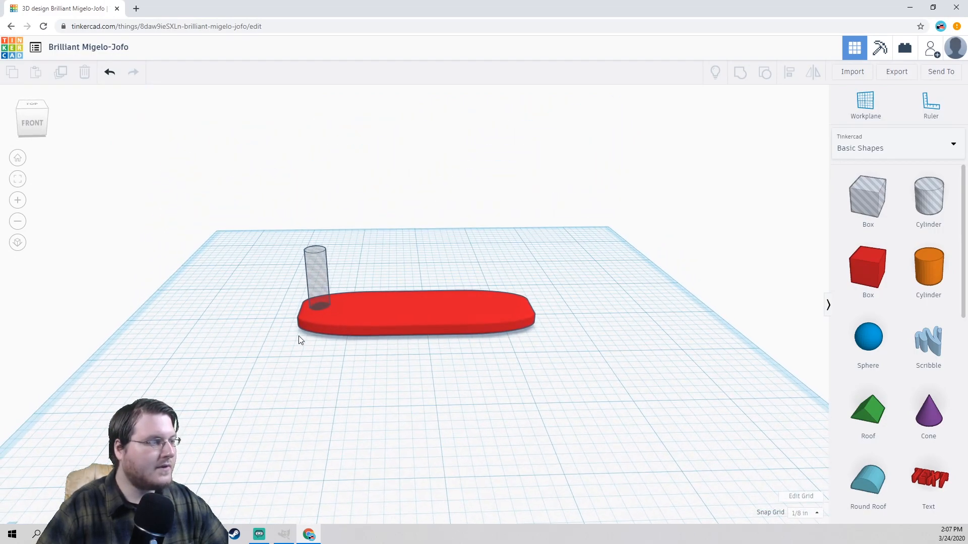
- Group the hole cylinder with the red plate to cut a round hole through its left end
drag(330, 299, 254, 399)
drag(164, 444, 388, 247)
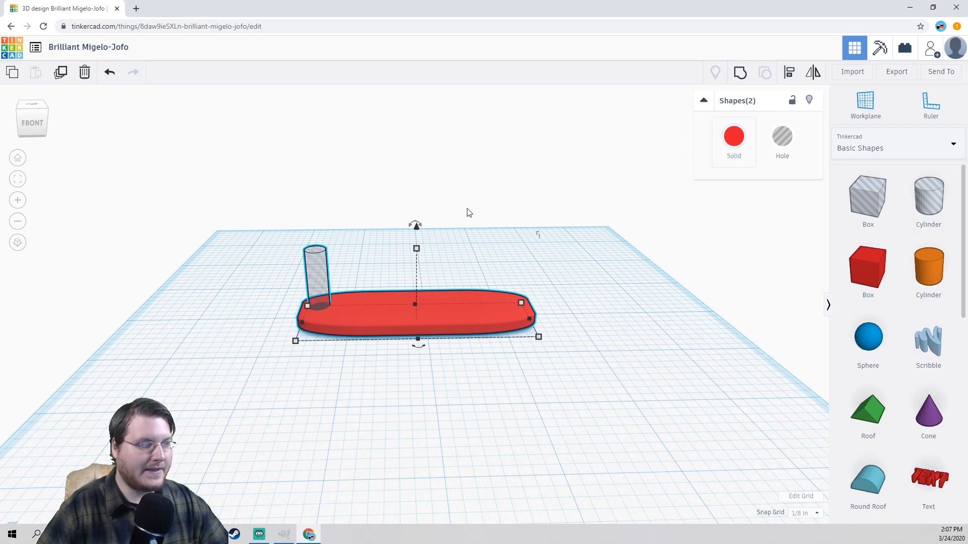
click(740, 75)
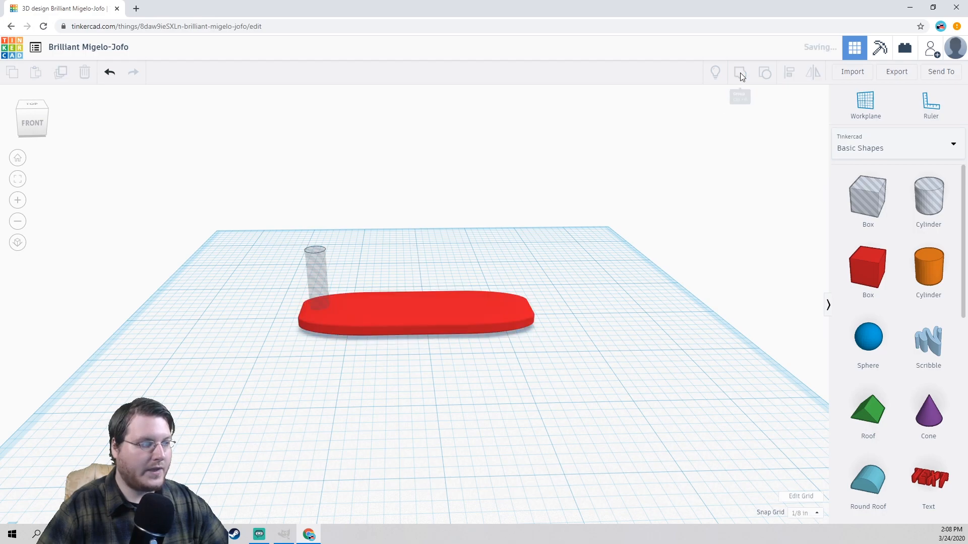
click(350, 229)
right_drag(384, 225, 386, 339)
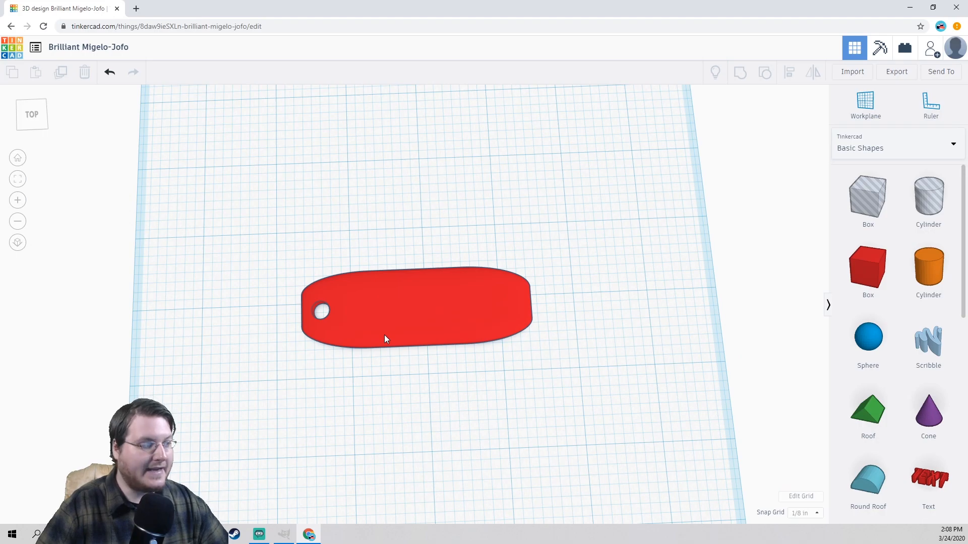
right_drag(381, 336, 403, 396)
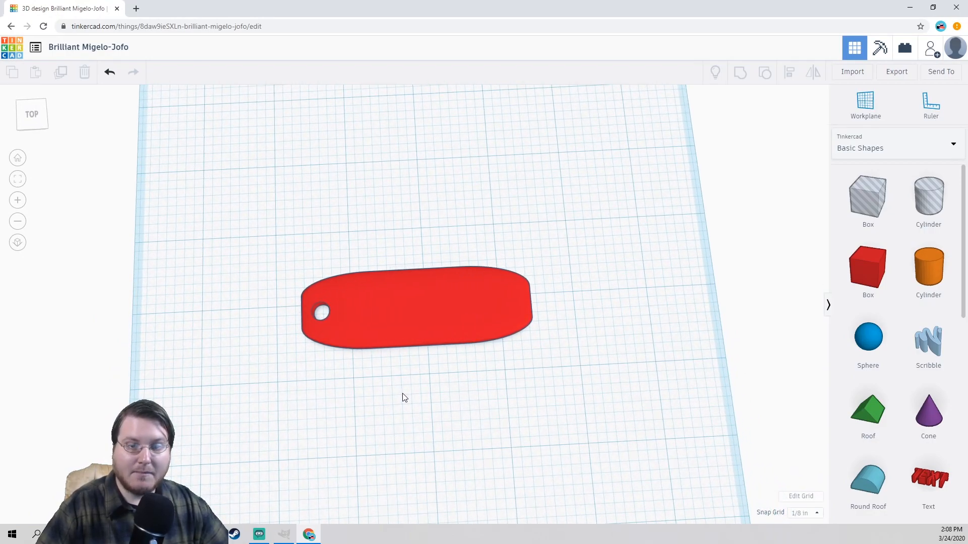
right_drag(524, 371, 517, 360)
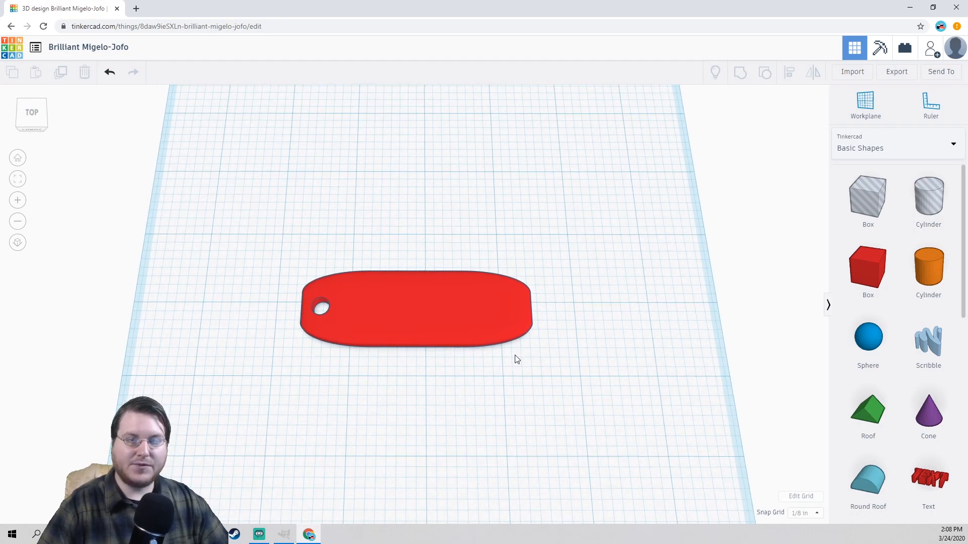
mouse_move(517, 360)
right_down()
mouse_move(535, 339)
mouse_move(522, 356)
right_up()
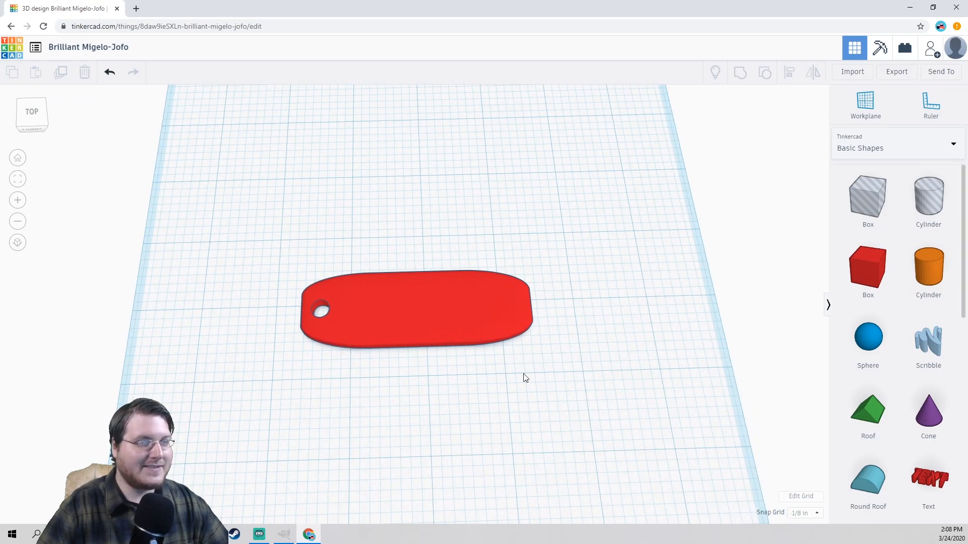
- Place a temporary workplane on the top face of the red plate
scroll(931, 399, down, 2)
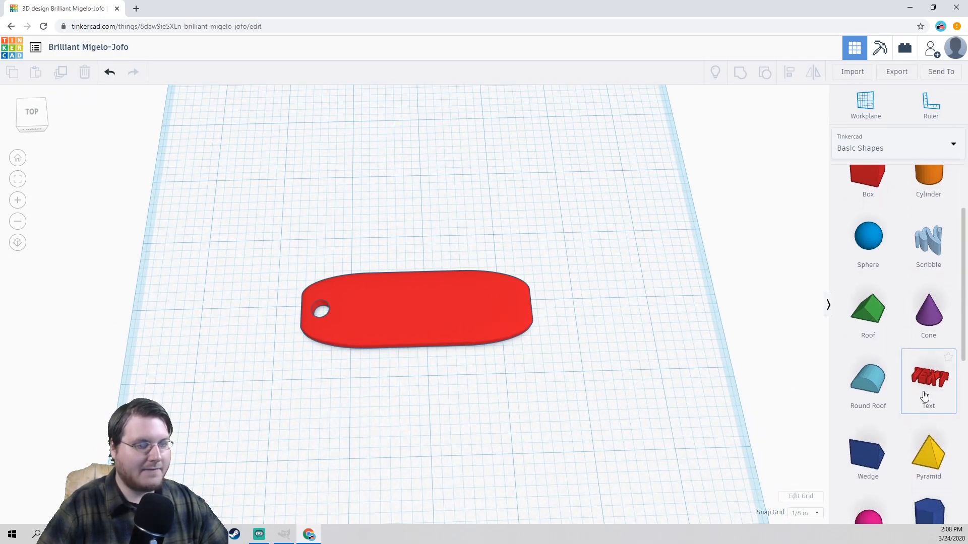
right_drag(763, 387, 747, 324)
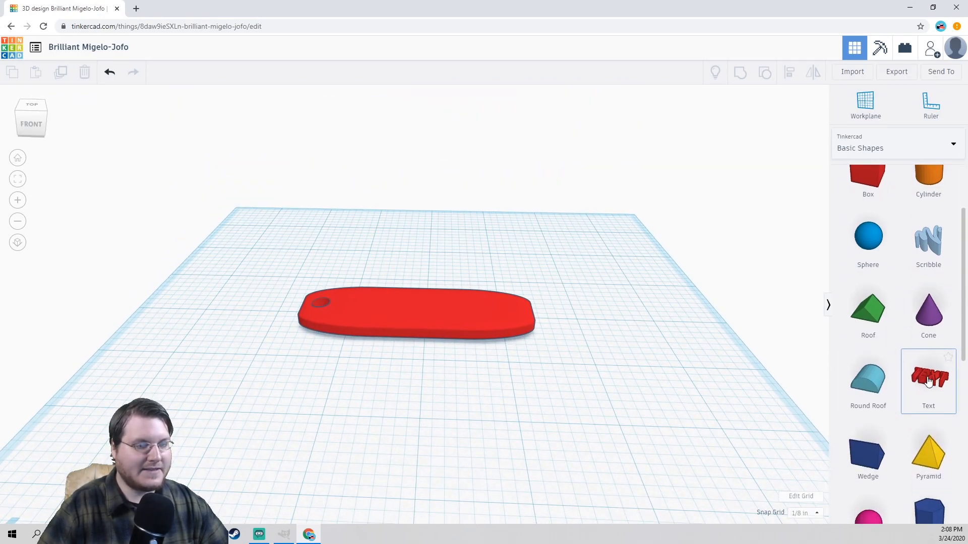
right_drag(436, 335, 523, 332)
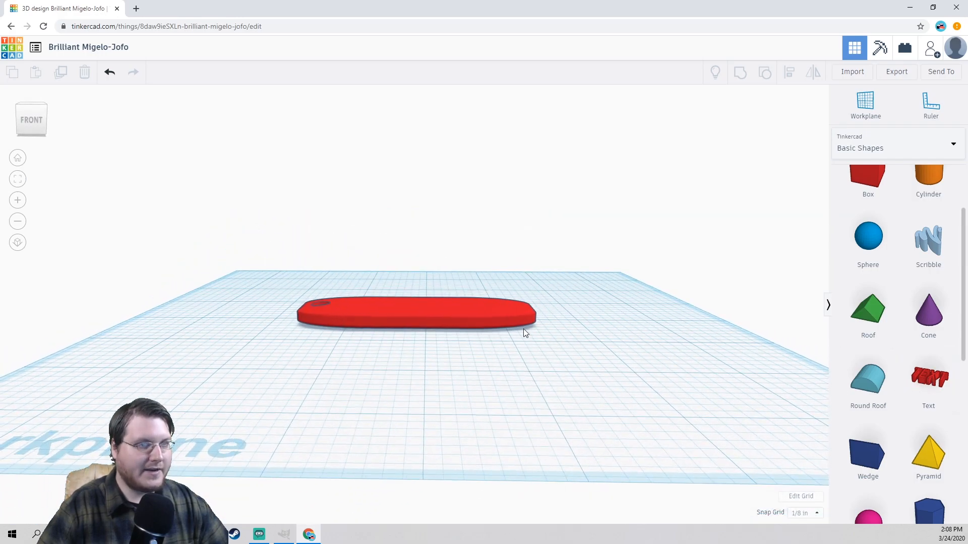
click(867, 108)
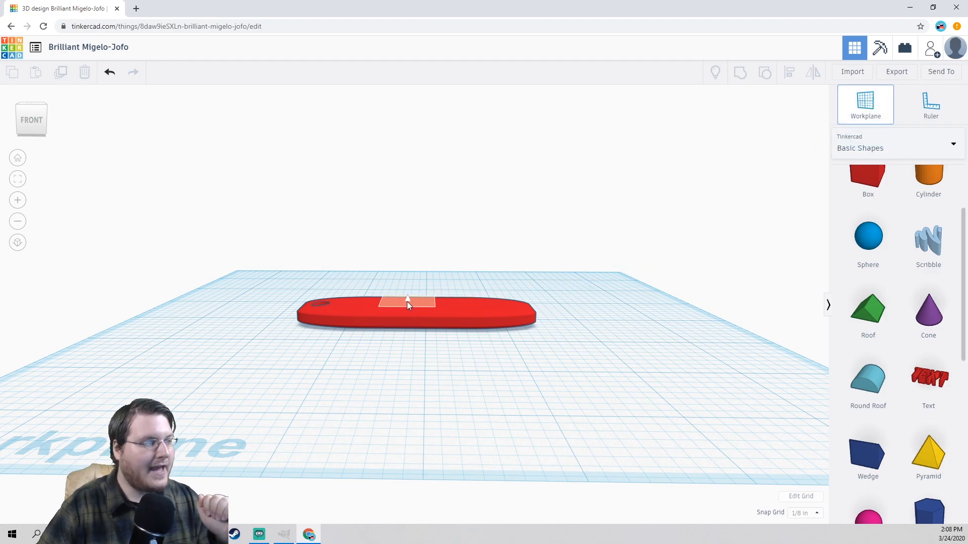
click(409, 304)
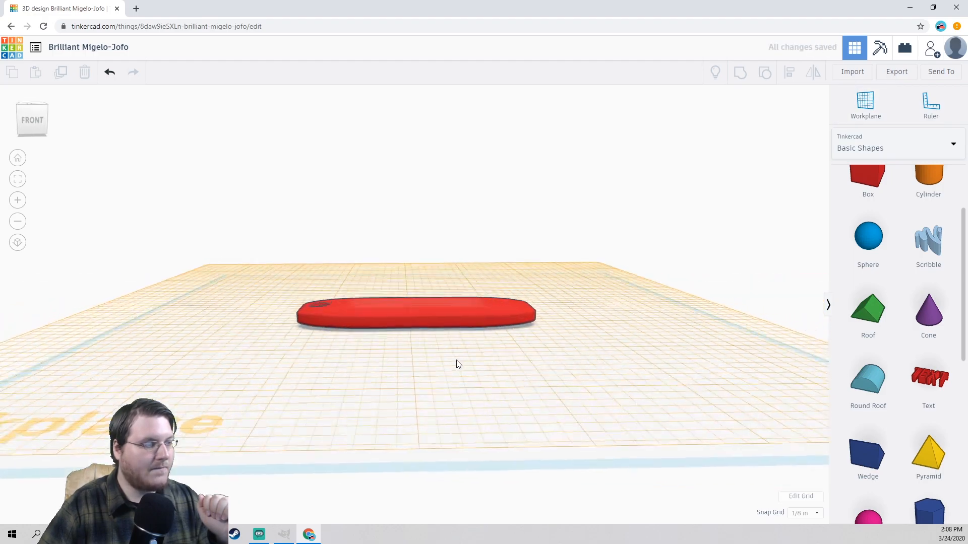
- Add a Text shape on the plate's top face and shrink it proportionally to fit in the middle of the plate
drag(928, 383, 421, 308)
right_drag(449, 356, 491, 346)
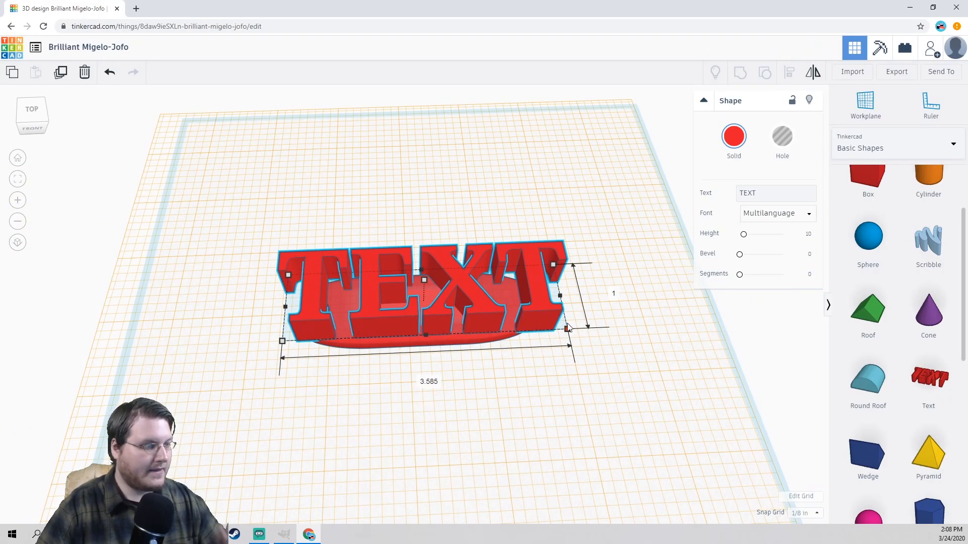
drag(577, 329, 578, 327)
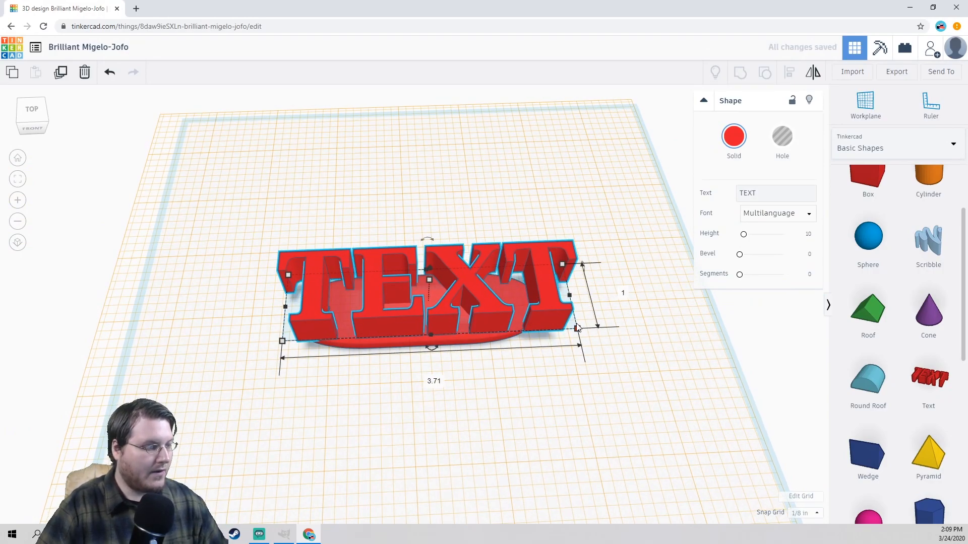
key(ctrl+z)
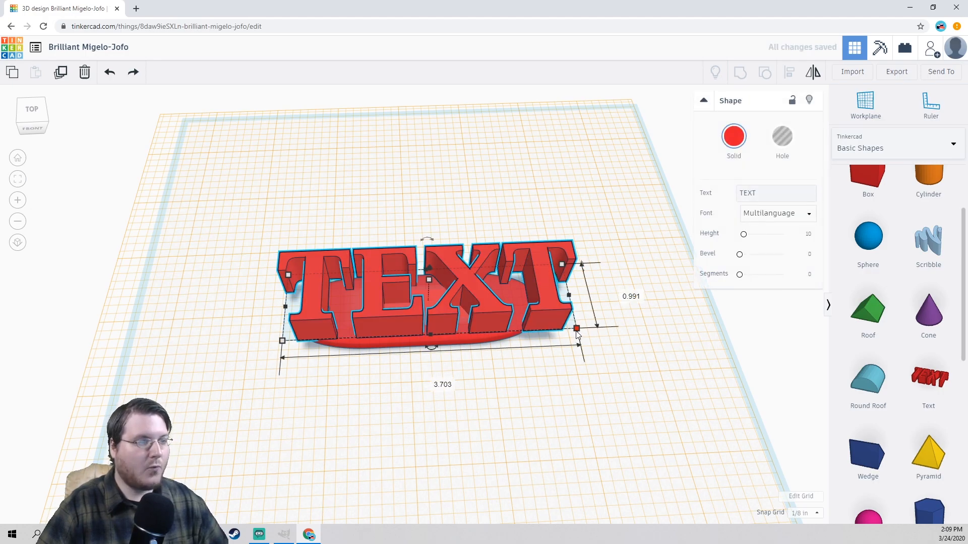
drag(578, 331, 445, 299)
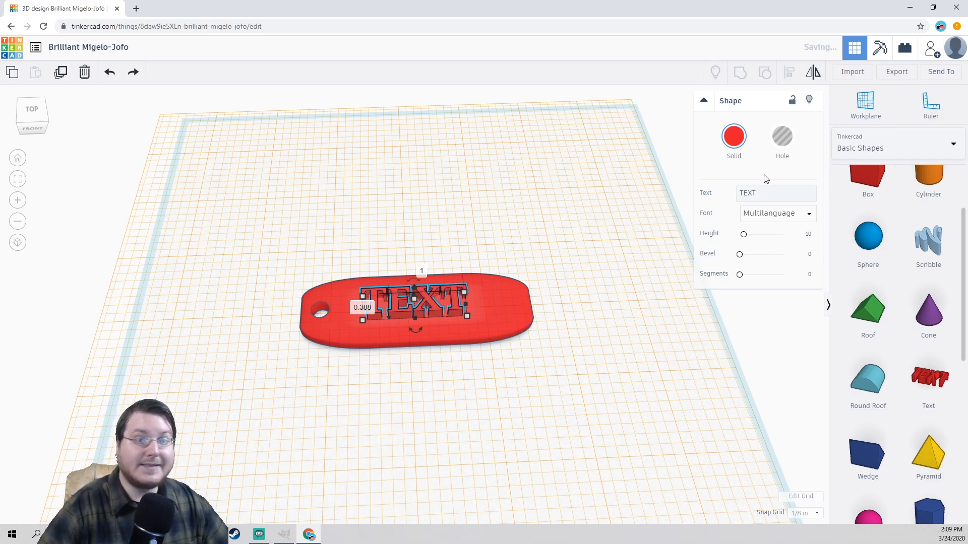
- Replace the Text shape's default wording with a short first name
click(767, 194)
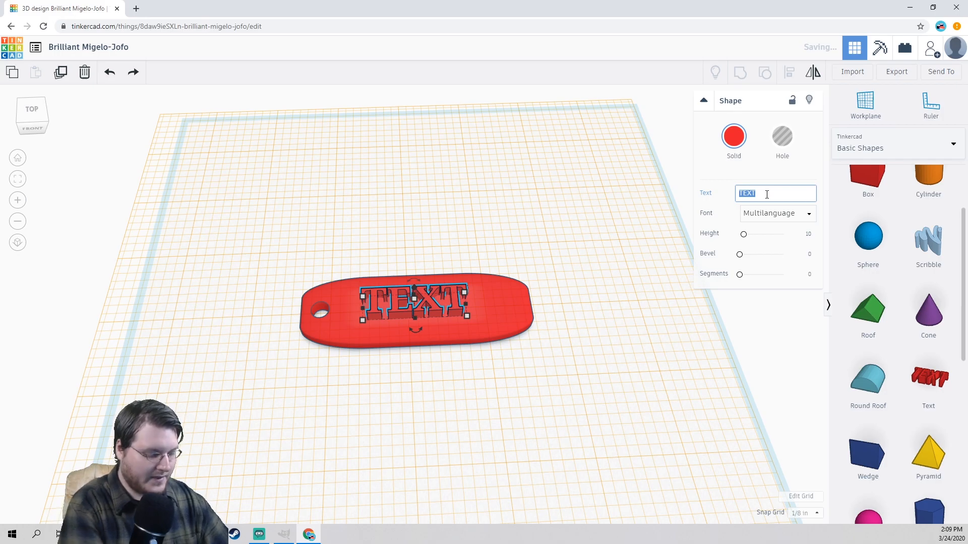
text(Ben)
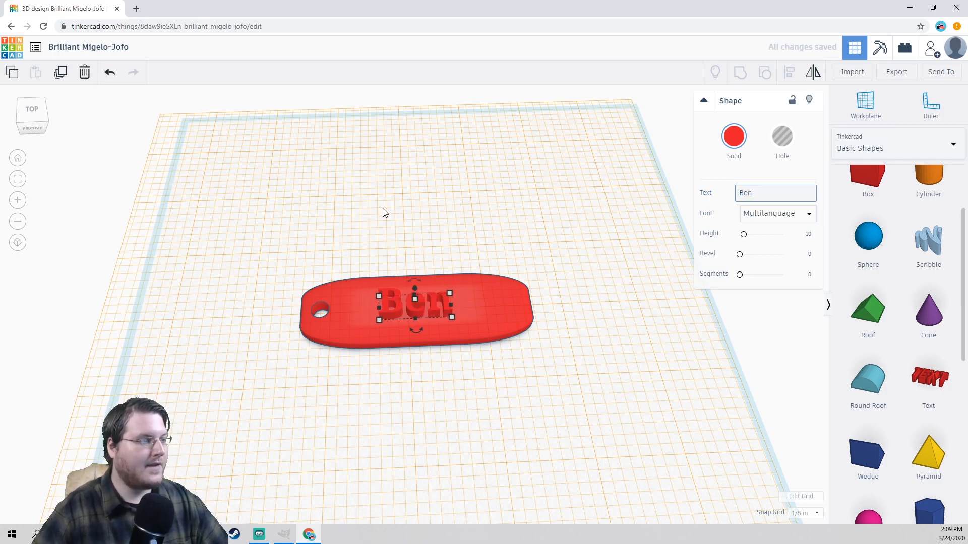
click(383, 267)
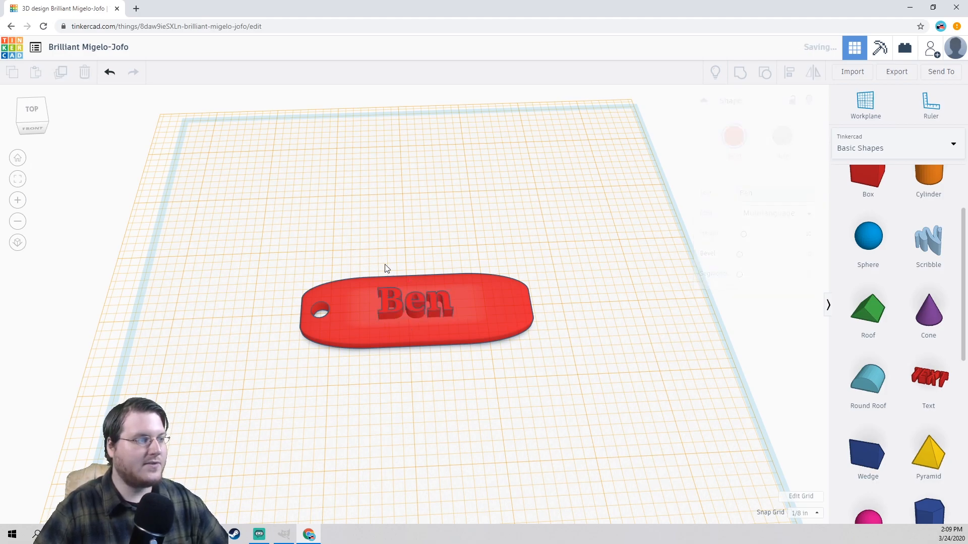
- Extend the text to the full form of the first name and shift it right, away from the hole
click(398, 300)
click(760, 196)
text(jamin)
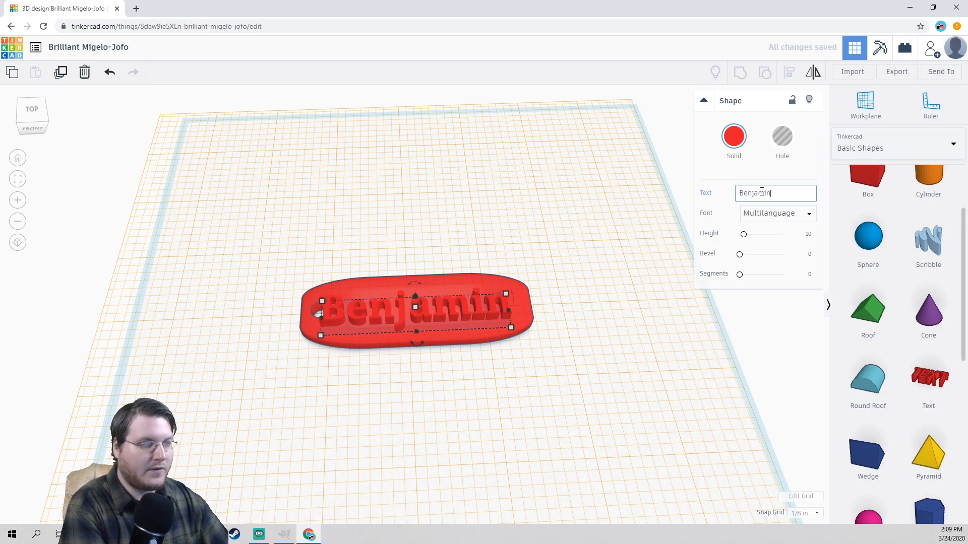
drag(383, 303, 397, 295)
click(411, 361)
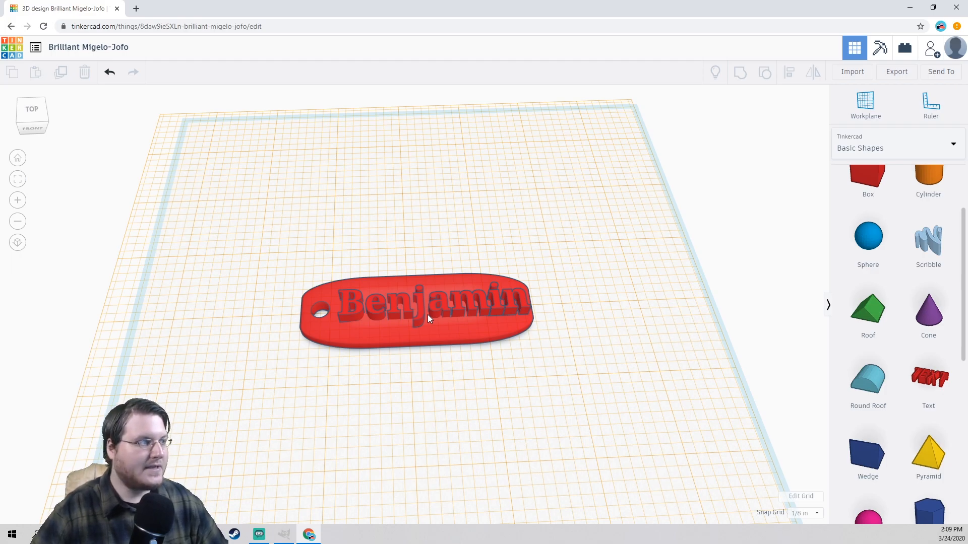
- Shorten the text back to the three-letter form of the first name
click(427, 314)
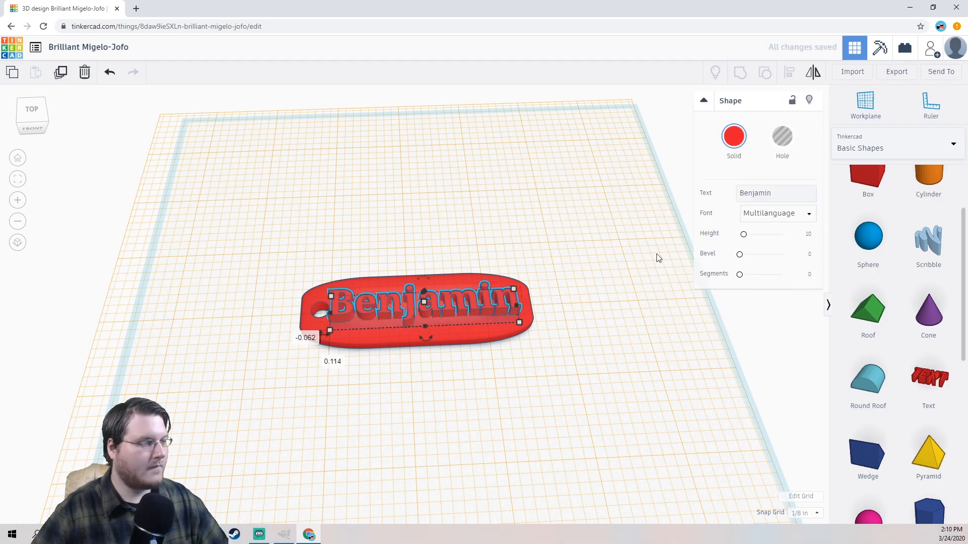
click(780, 200)
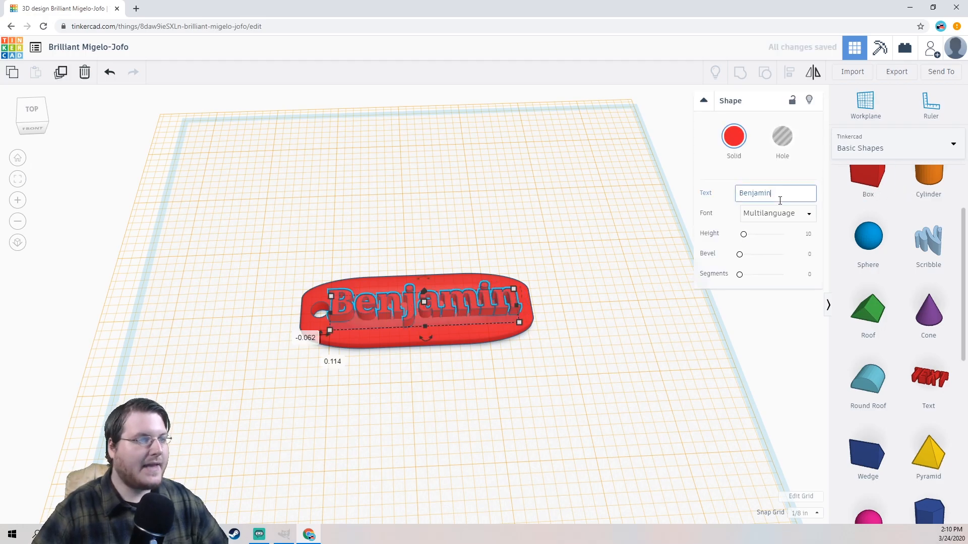
key(shift+Left)
key(shift+Left)
key(shift+Left)
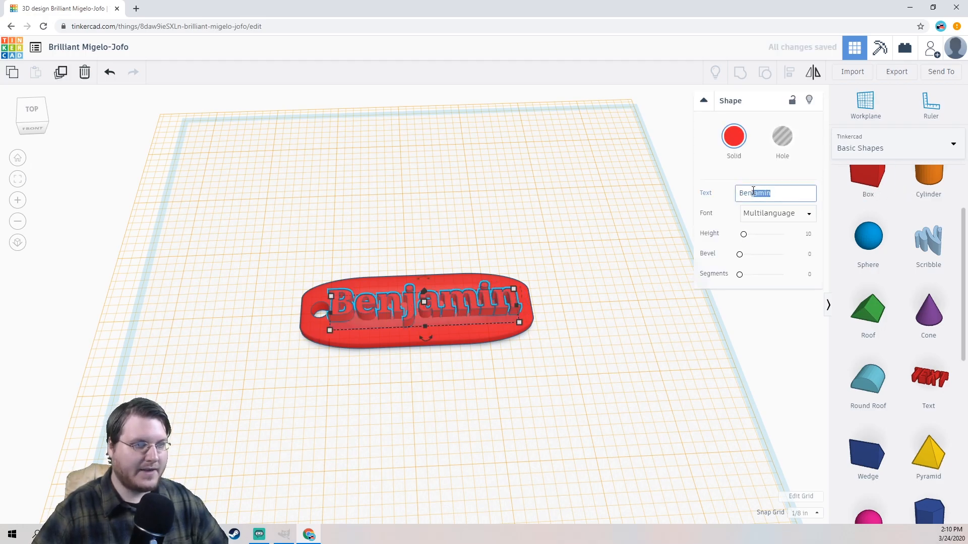
key(BackSpace)
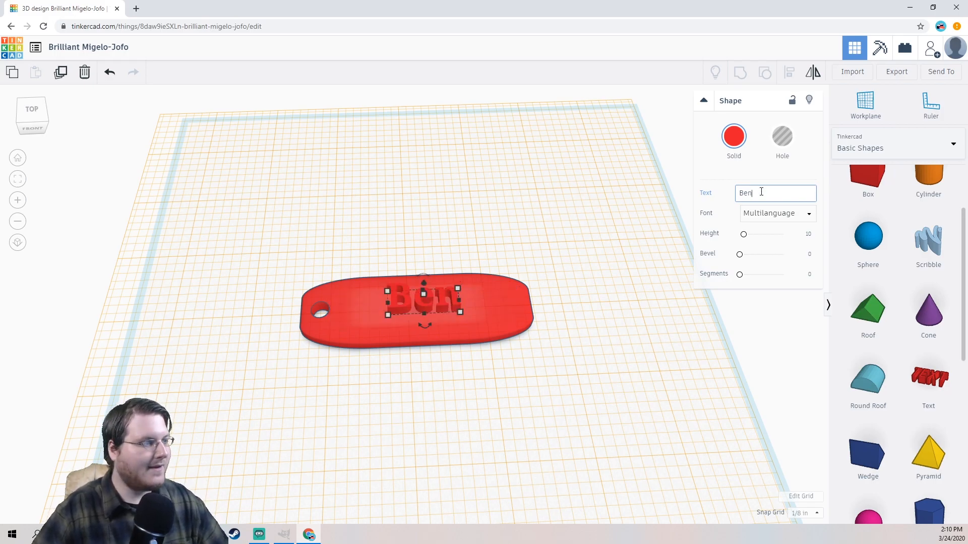
- Move the name text left, next to the plate's hole, and return the workplane to the base grid
drag(448, 283, 368, 308)
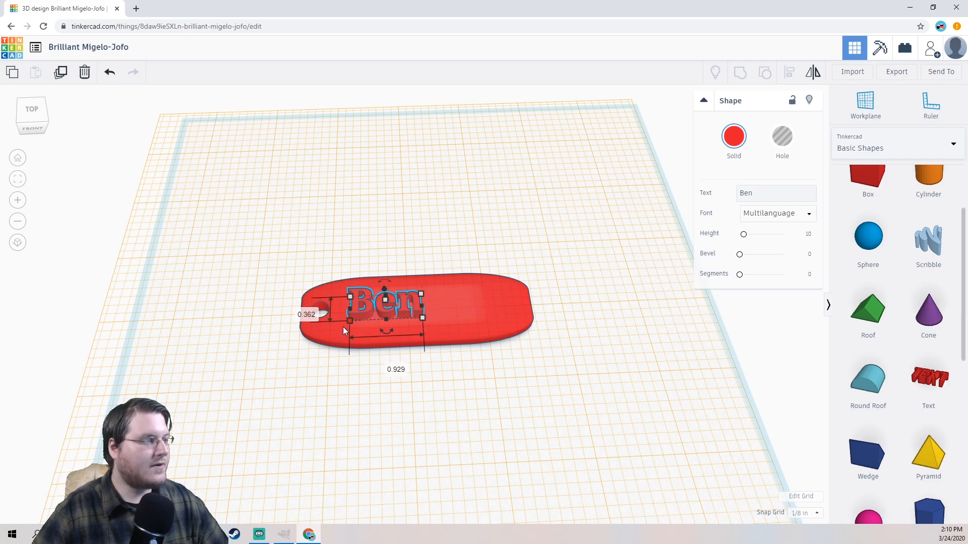
click(375, 394)
mouse_move(375, 397)
right_down()
mouse_move(379, 317)
mouse_move(368, 403)
right_up()
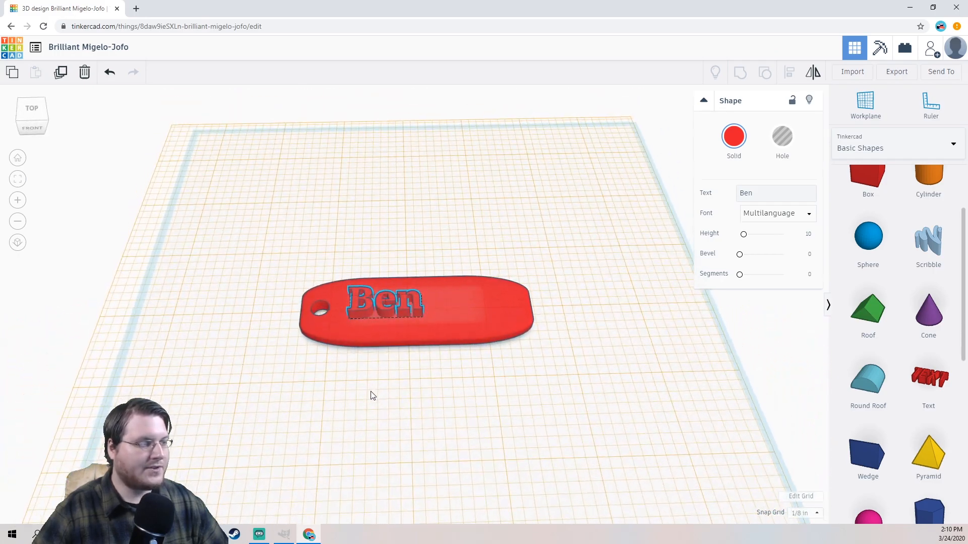
click(866, 120)
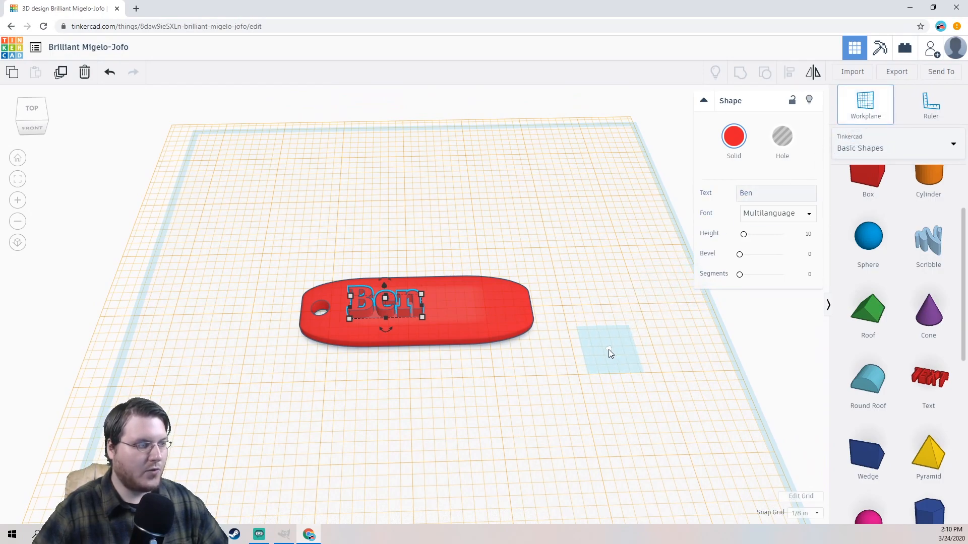
click(618, 372)
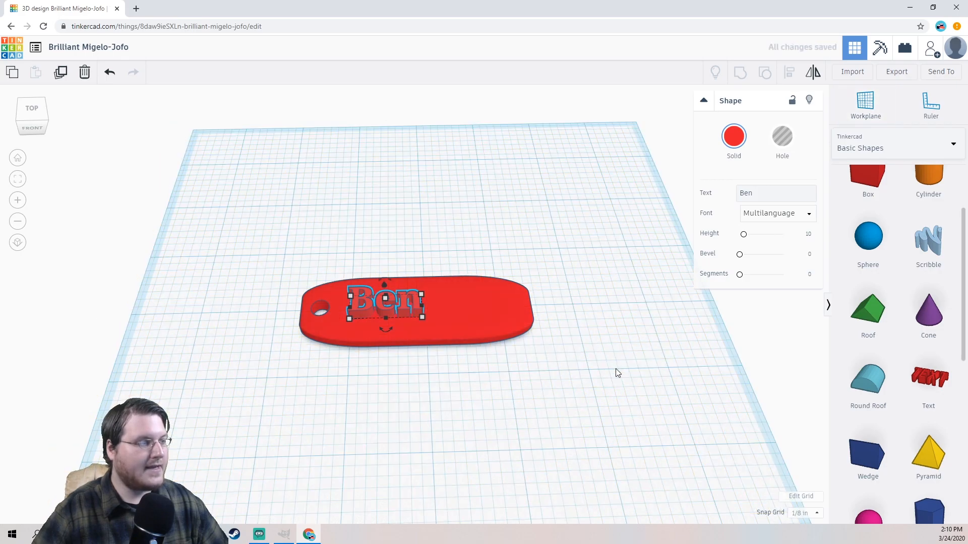
- Adjust the height of the name text to 1/8 in
right_drag(615, 370, 588, 300)
drag(386, 294, 386, 299)
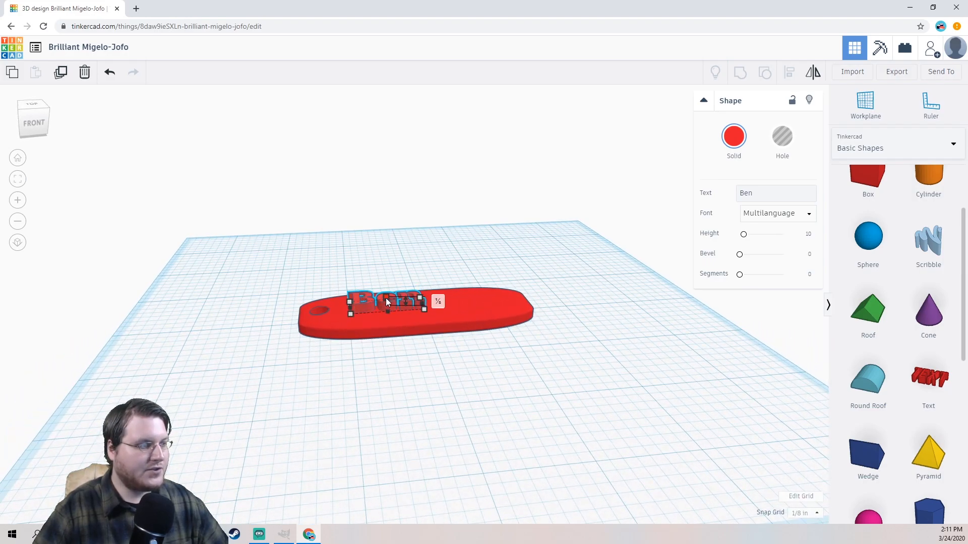
right_drag(403, 337, 399, 311)
mouse_move(388, 292)
mouse_down()
mouse_move(391, 303)
mouse_move(390, 288)
mouse_up()
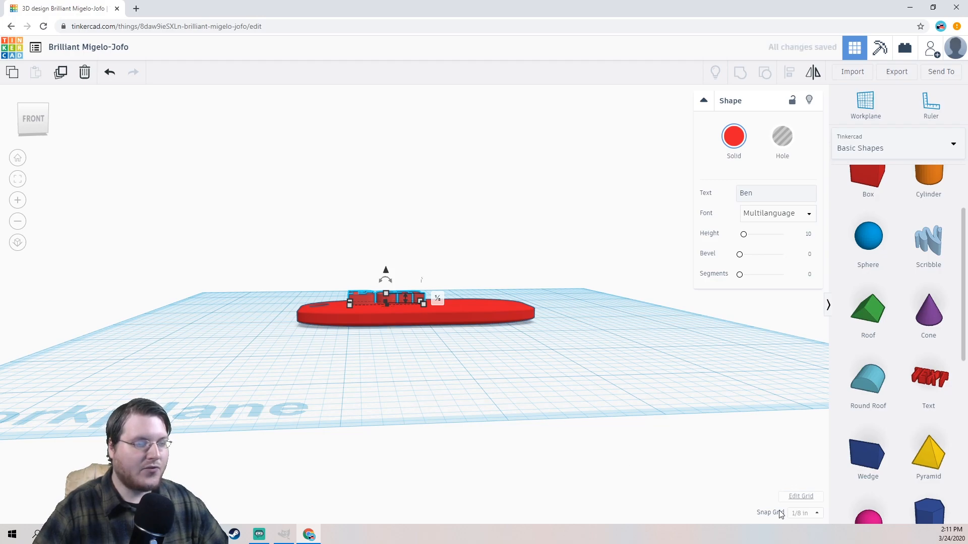
- Turn the snap grid off and reduce the height of the name text to about 0.04 in
click(809, 514)
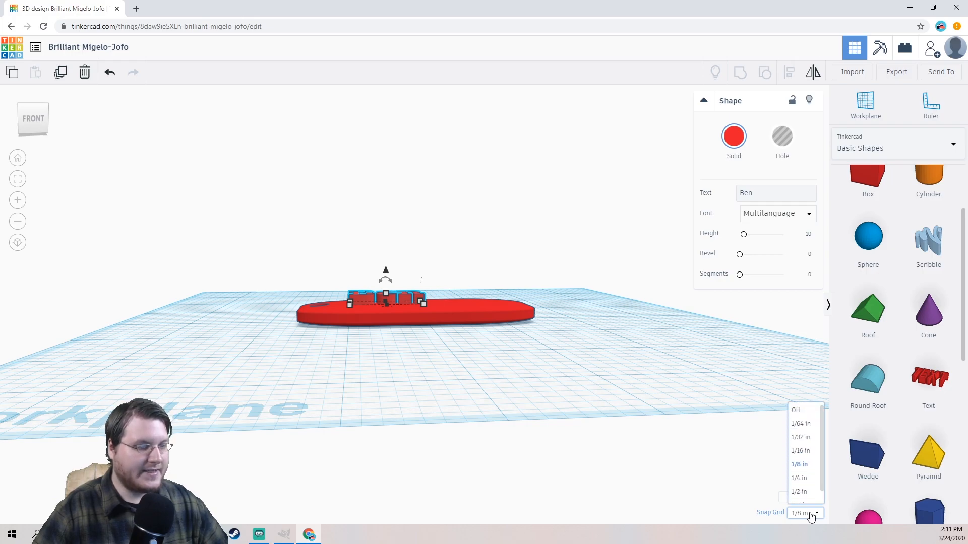
click(806, 414)
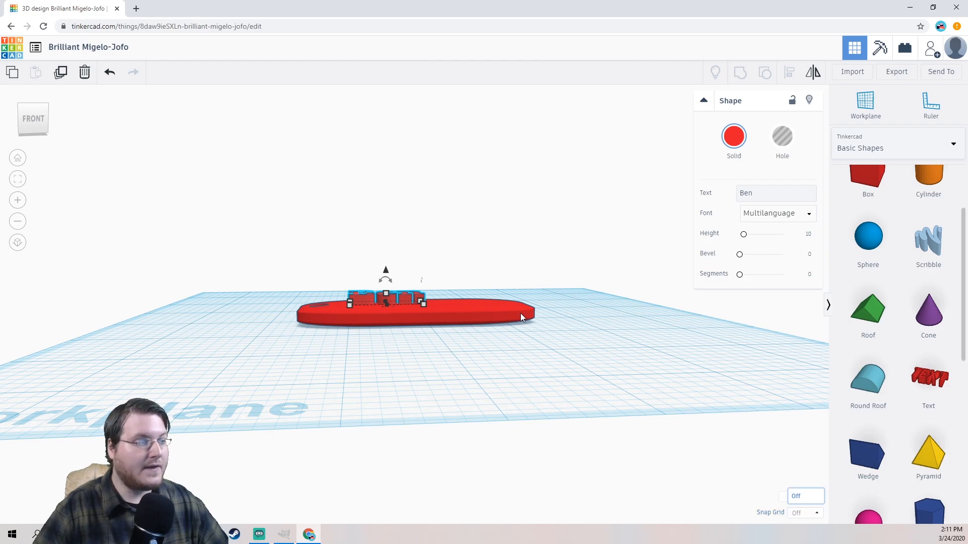
drag(389, 297, 391, 300)
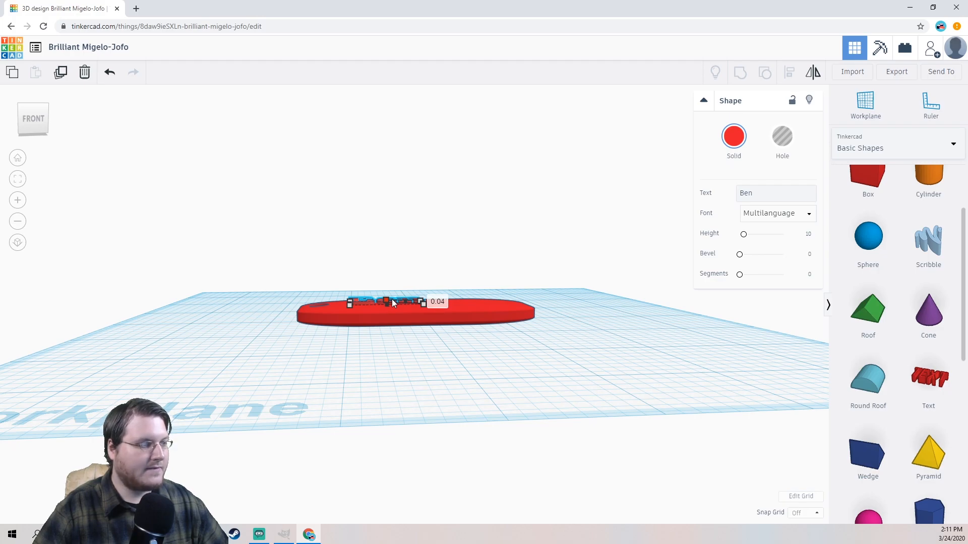
click(397, 341)
right_drag(397, 341, 391, 449)
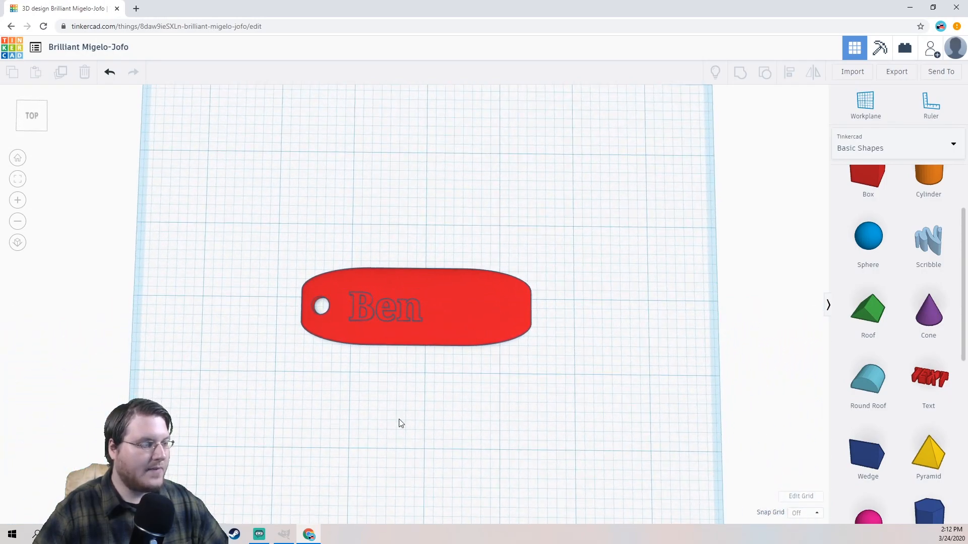
right_drag(407, 326, 428, 311)
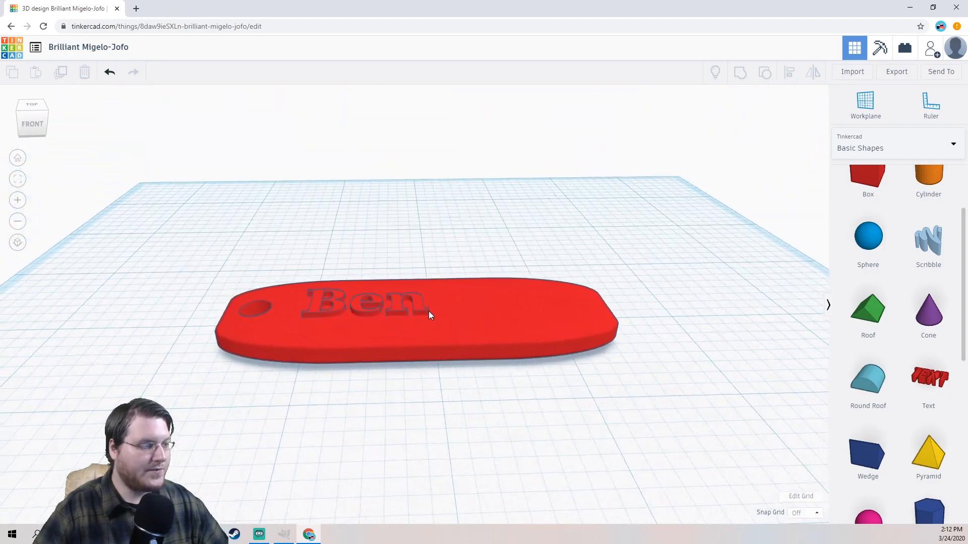
- Turn the name text into a hole and lower it about 0.036 in into the plate
click(398, 302)
right_drag(426, 230, 428, 256)
click(788, 161)
right_drag(531, 241, 421, 274)
drag(366, 278, 368, 281)
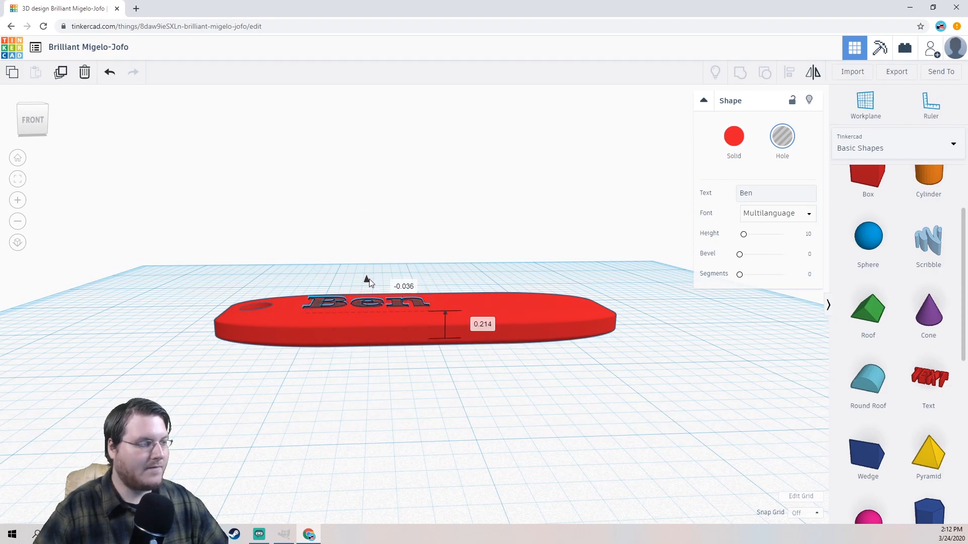
- Group the plate with the text hole to engrave the name, and inspect the cut from the side and above
click(367, 266)
right_drag(368, 266, 333, 343)
drag(327, 417, 407, 252)
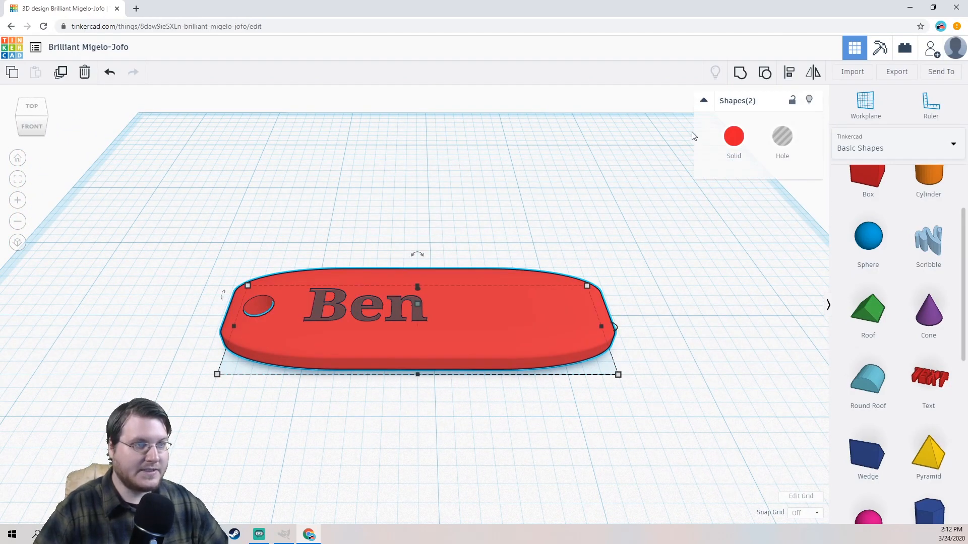
click(740, 74)
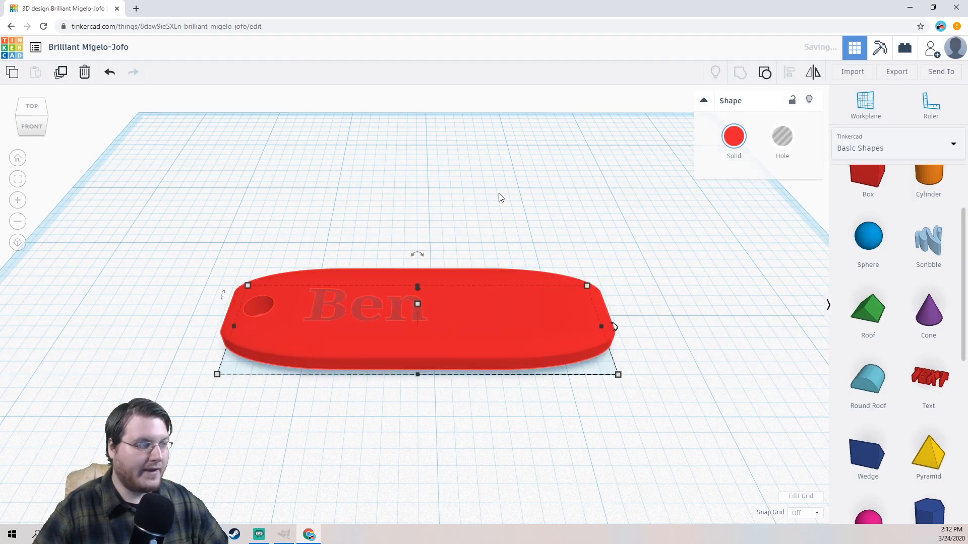
click(333, 201)
right_drag(332, 201, 338, 166)
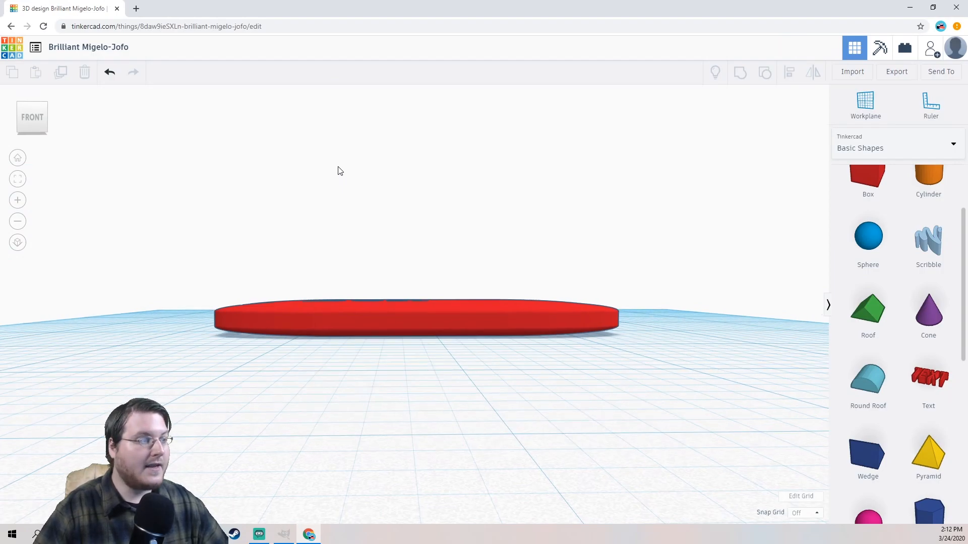
right_drag(337, 218, 331, 316)
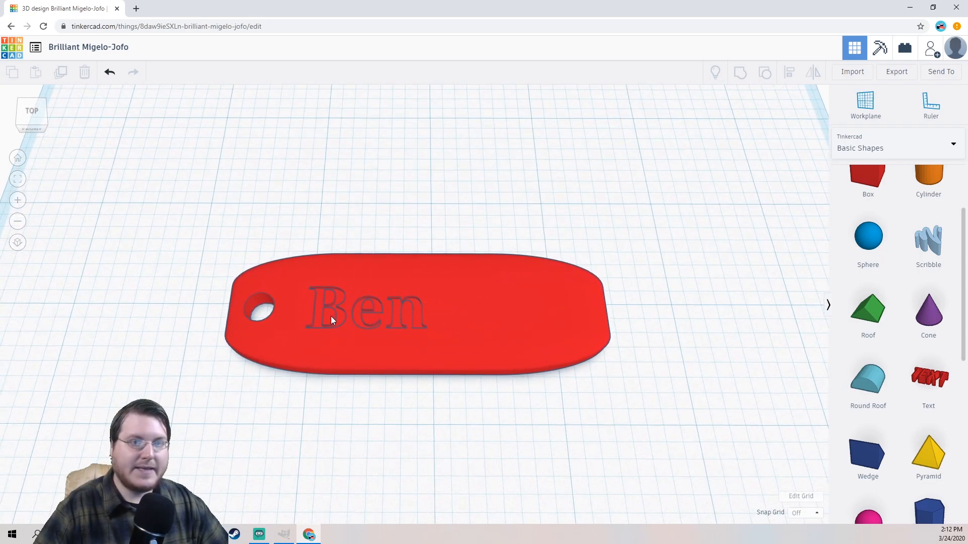
mouse_move(398, 319)
right_down()
mouse_move(401, 300)
mouse_move(397, 311)
right_up()
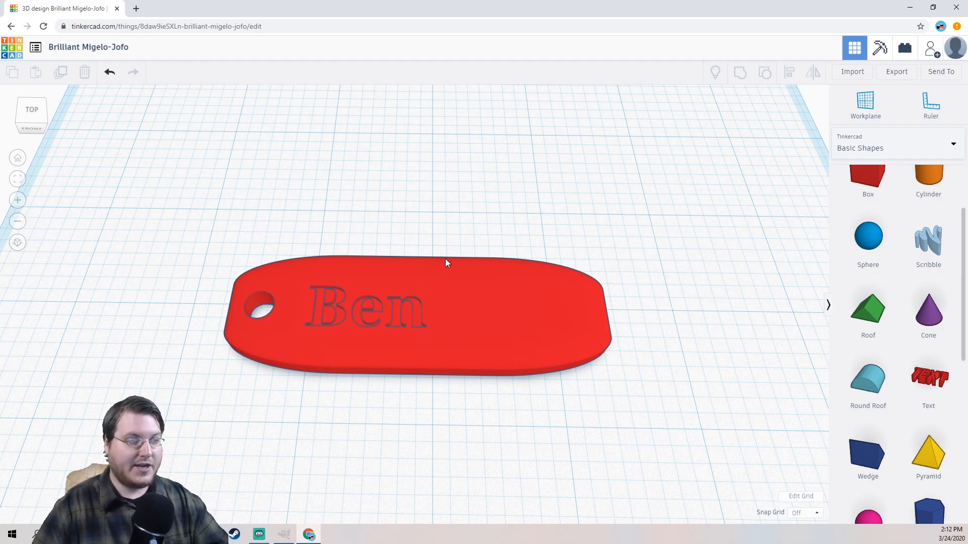
right_drag(436, 283, 450, 184)
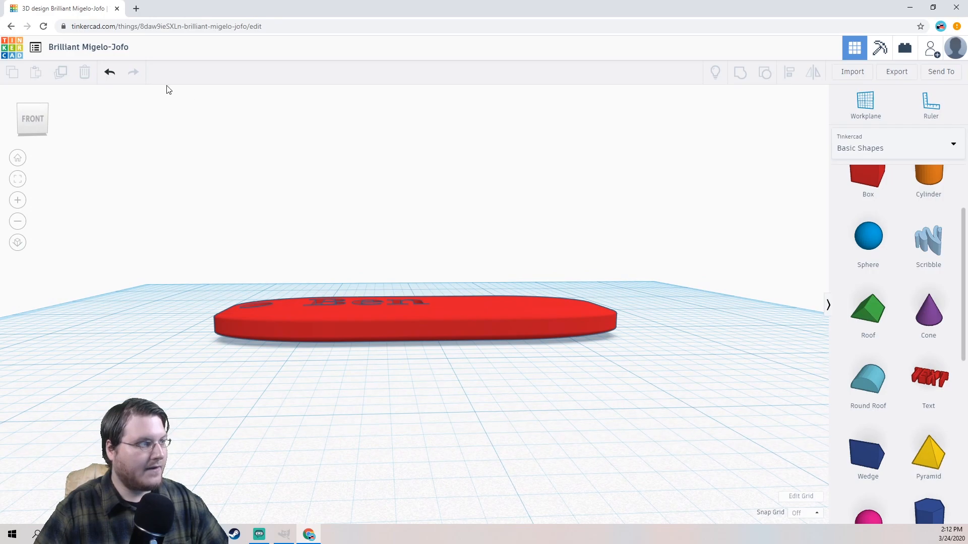
- Undo the grouping and the lowering of the text, and make the name text solid again
click(109, 72)
click(109, 72)
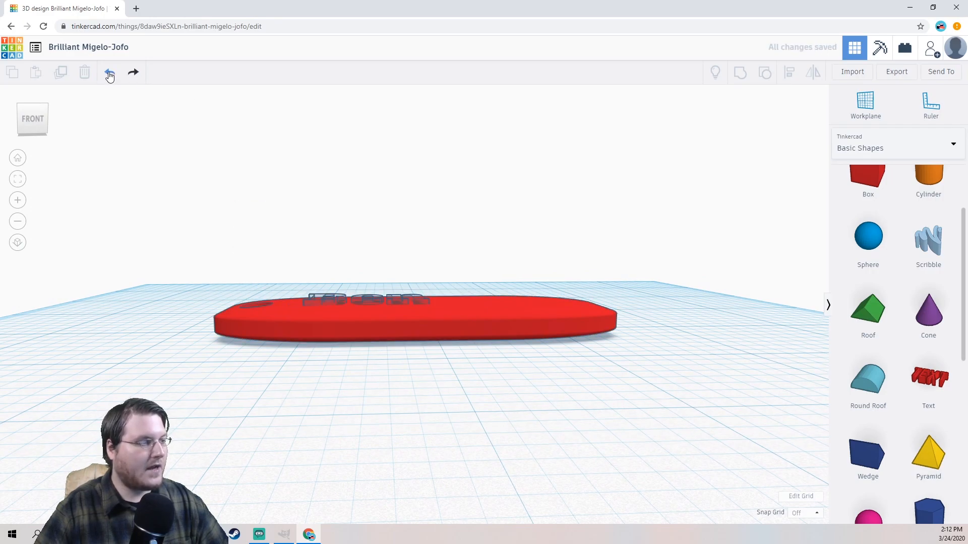
right_drag(330, 212, 337, 277)
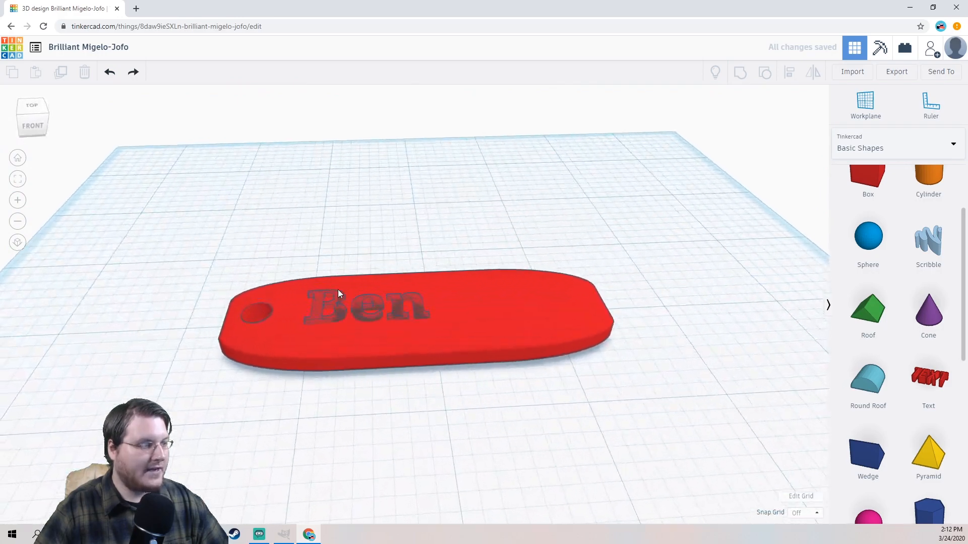
click(339, 312)
click(734, 137)
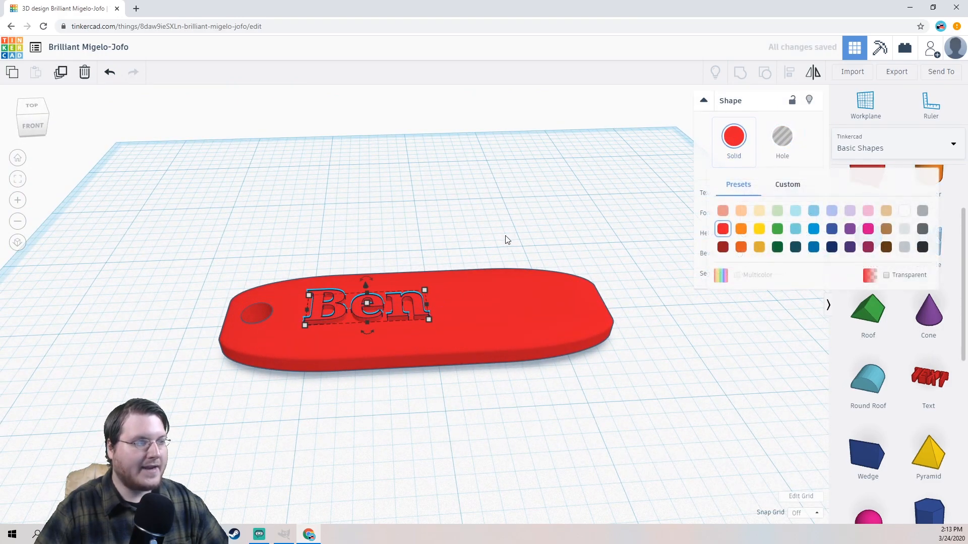
click(451, 226)
right_drag(452, 226, 445, 250)
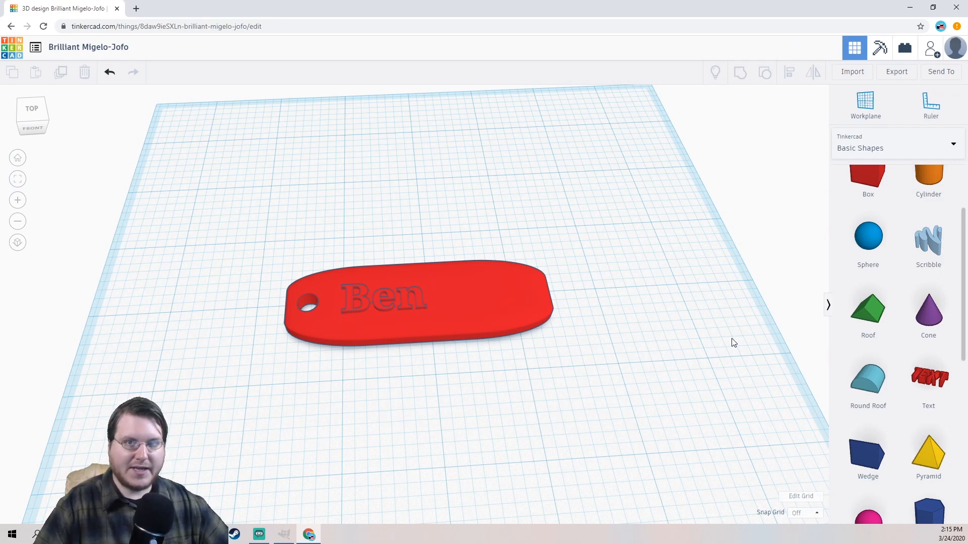
- Shorten the plate slightly from the end opposite the hole
click(541, 301)
mouse_move(547, 305)
mouse_down()
mouse_move(450, 303)
mouse_move(537, 308)
mouse_up()
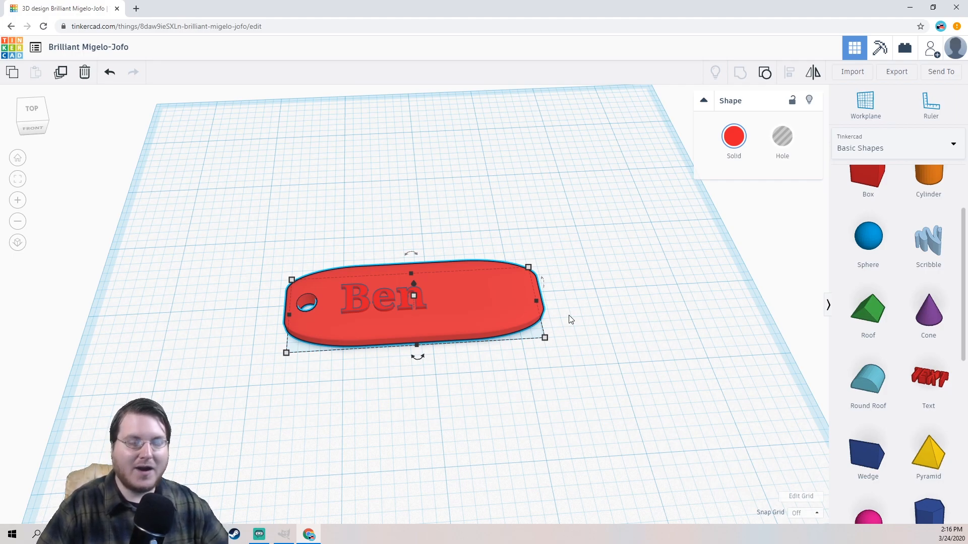
click(603, 358)
- Set the workplane on the plate's top face and place a Scribble shape beside the name text
scroll(603, 359, down, 3)
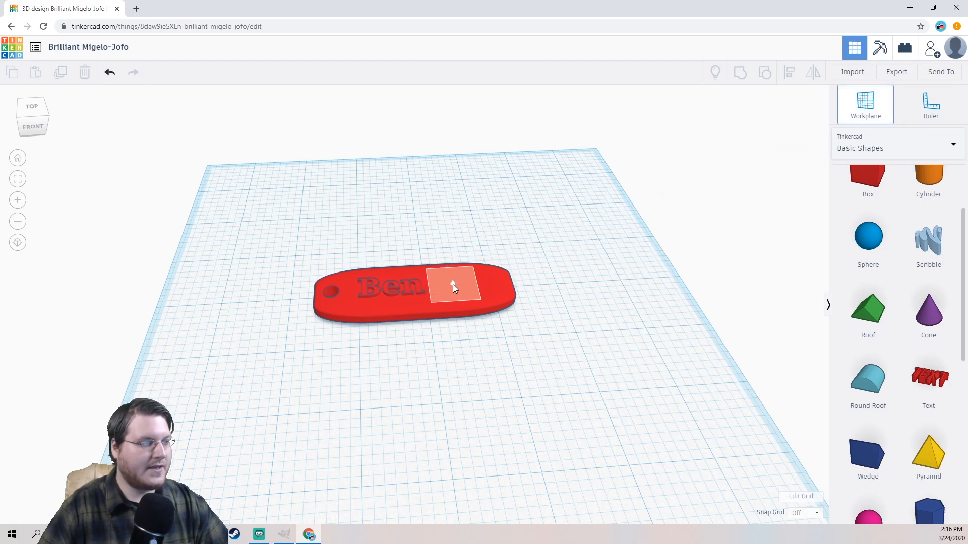
click(453, 284)
mouse_move(575, 405)
right_down()
mouse_move(577, 348)
mouse_move(566, 343)
mouse_move(557, 367)
mouse_move(564, 408)
right_up()
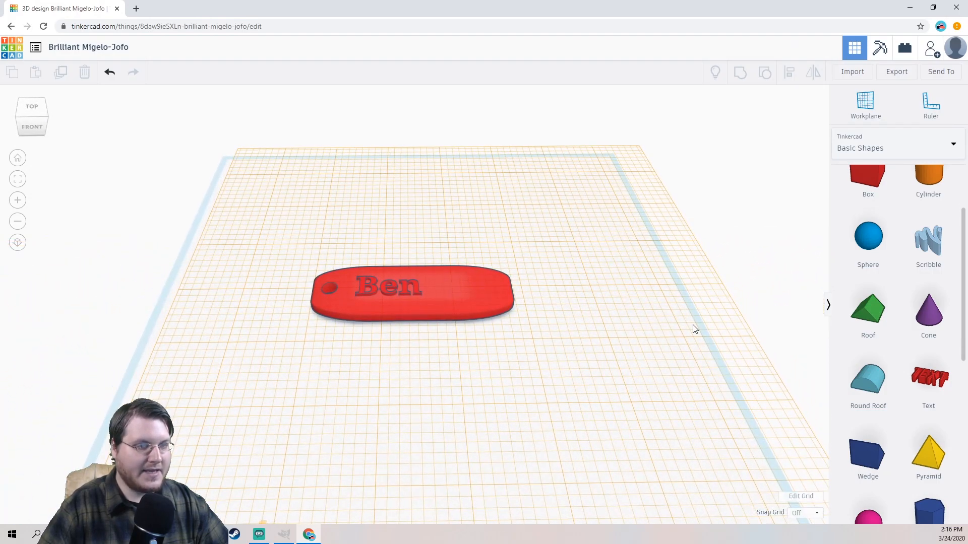
mouse_move(910, 256)
mouse_down()
mouse_move(558, 292)
mouse_move(467, 285)
mouse_up()
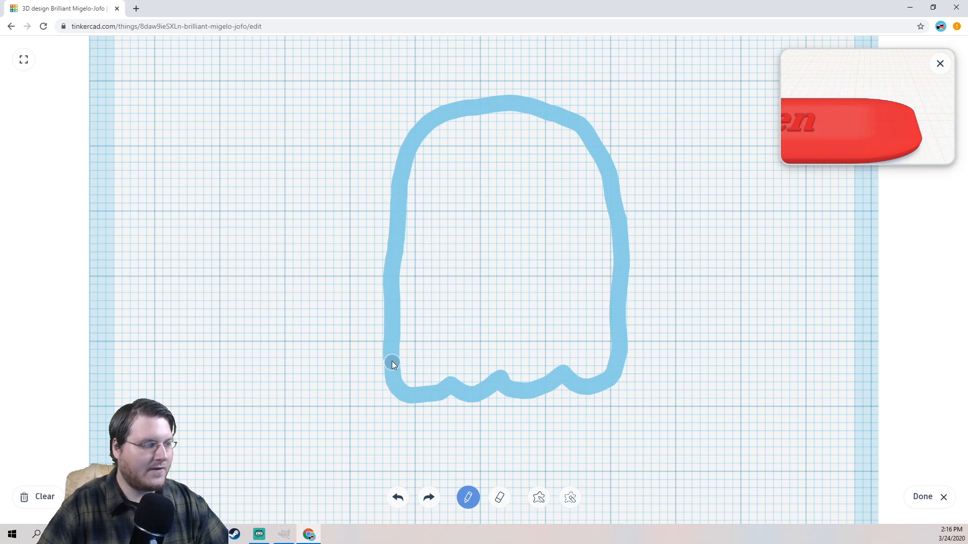
- Complete a ghost outline with a wavy lower edge and fill in two round eyes, redrawing the second eye more evenly
drag(388, 347, 386, 348)
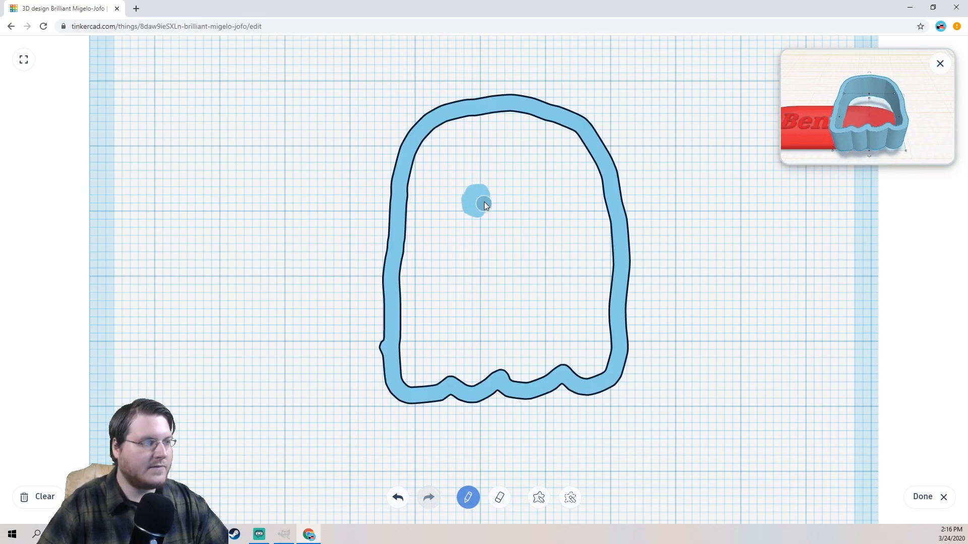
drag(467, 195, 470, 197)
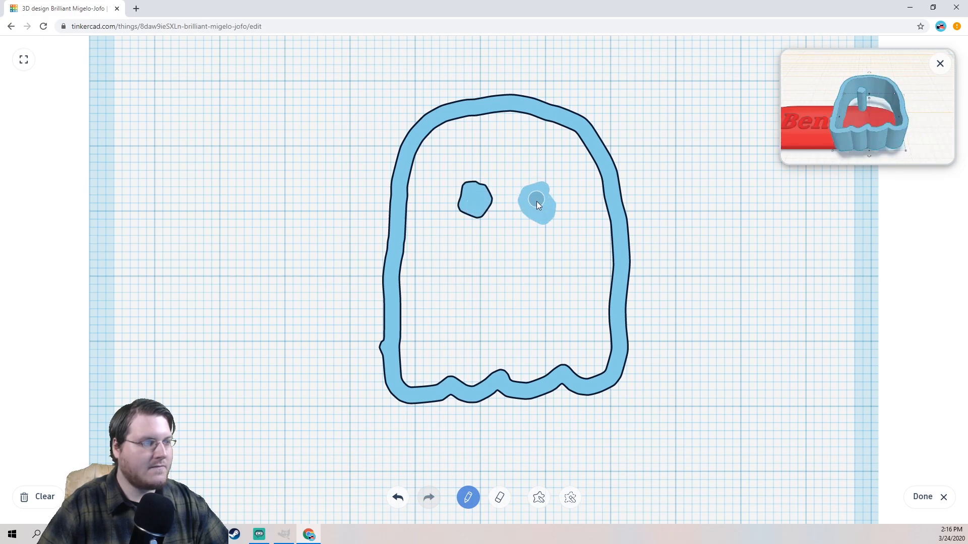
drag(542, 205, 543, 207)
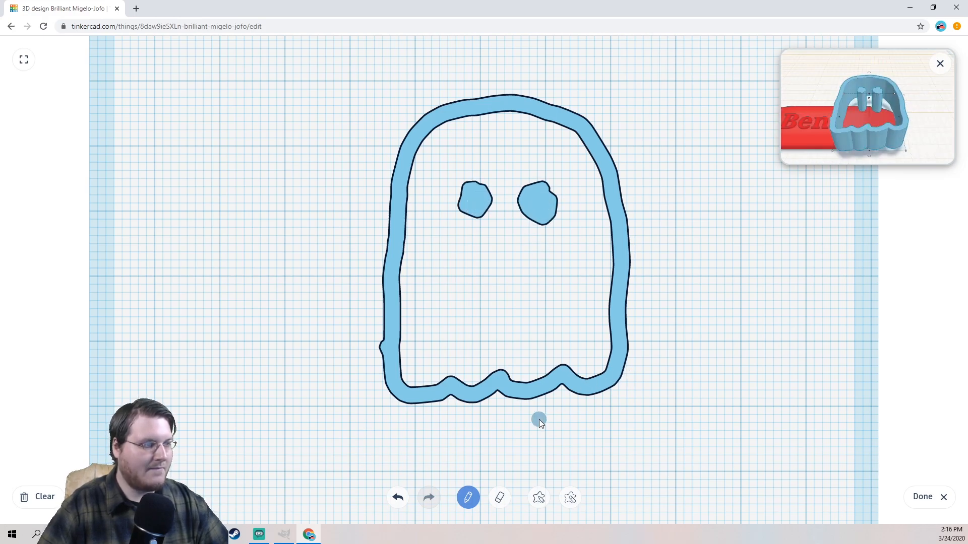
click(398, 498)
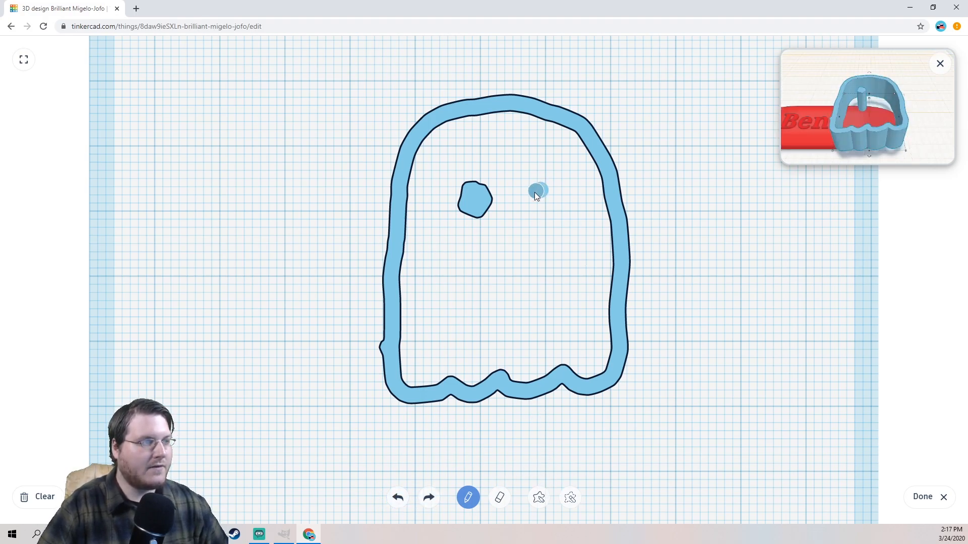
drag(534, 204, 534, 204)
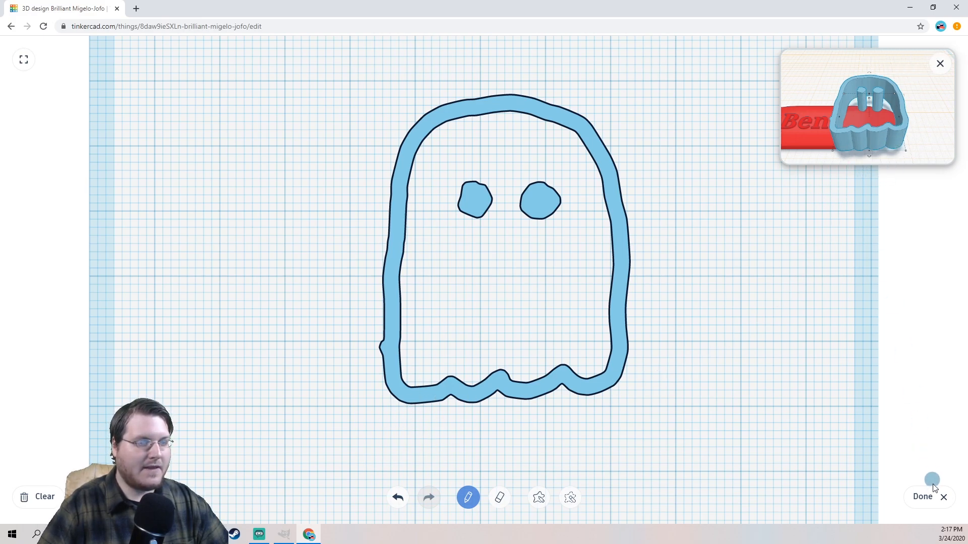
- Erase the small bump on the ghost outline's lower left side and finish the scribble
click(508, 504)
drag(377, 335, 374, 387)
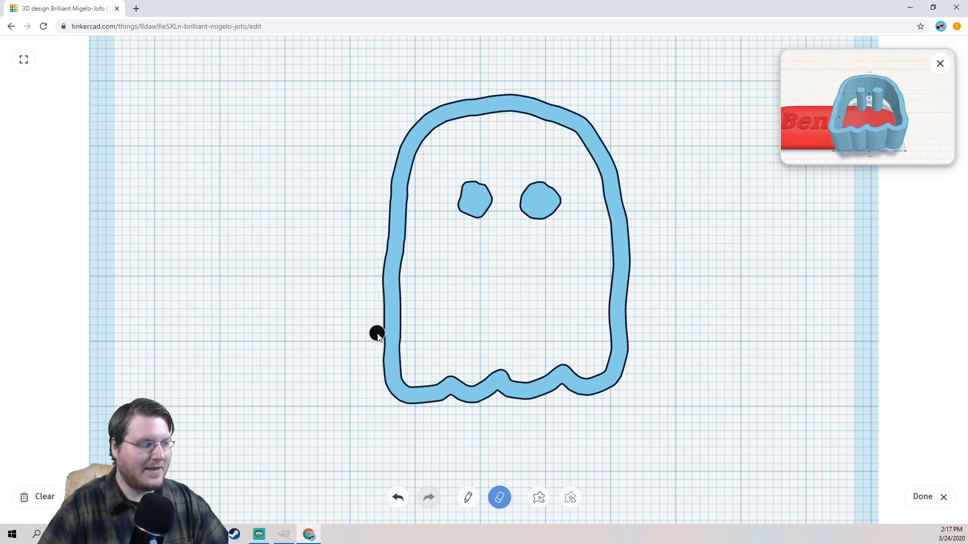
click(926, 498)
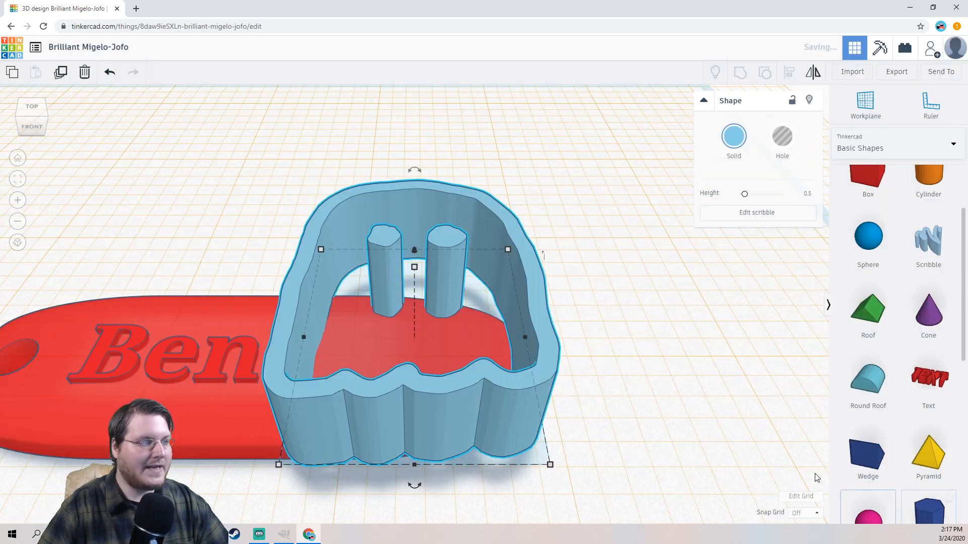
- Return the workplane to the base grid
right_drag(588, 341, 561, 360)
scroll(561, 361, down, 8)
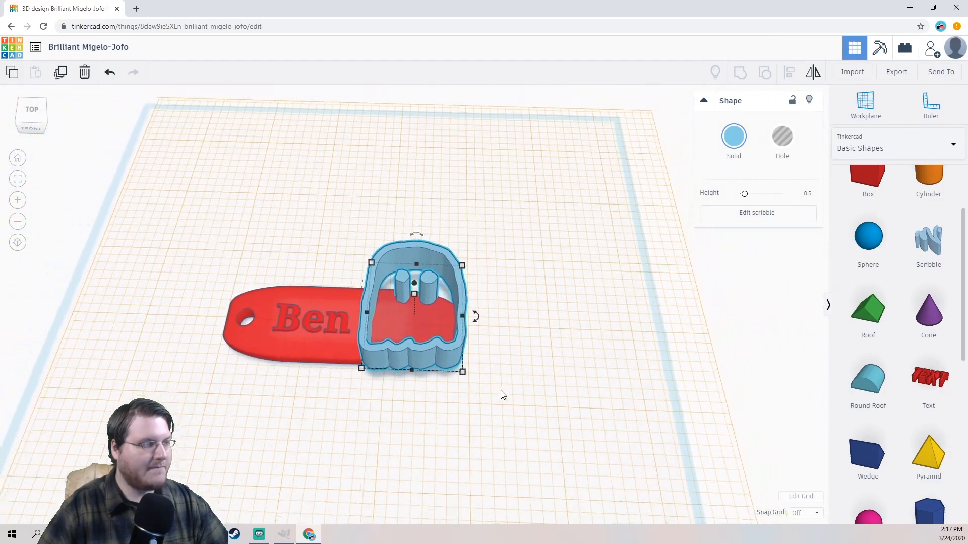
scroll(506, 396, down, 2)
key(w)
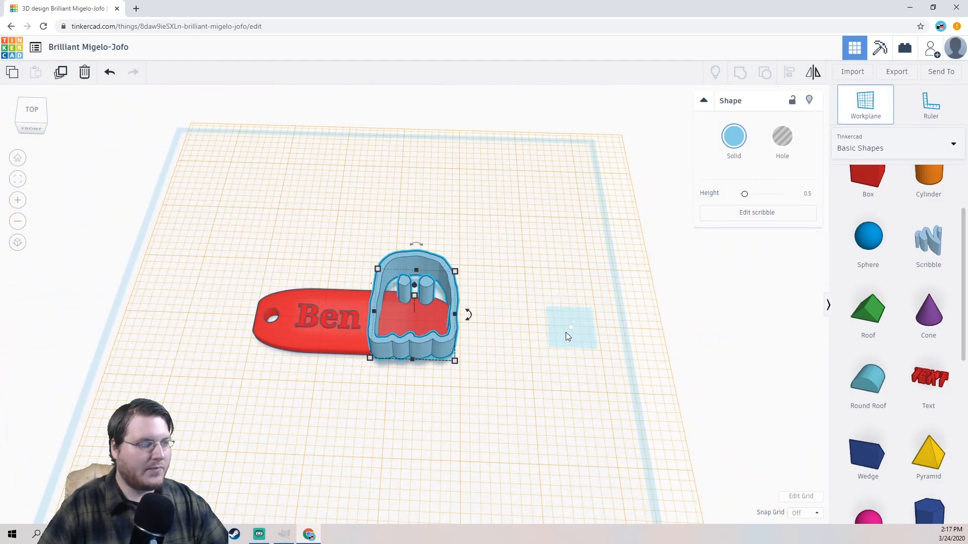
click(551, 349)
right_drag(551, 350, 403, 344)
- Check the name text's height and set the ghost scribble's height to 0.04 in to match it
click(343, 326)
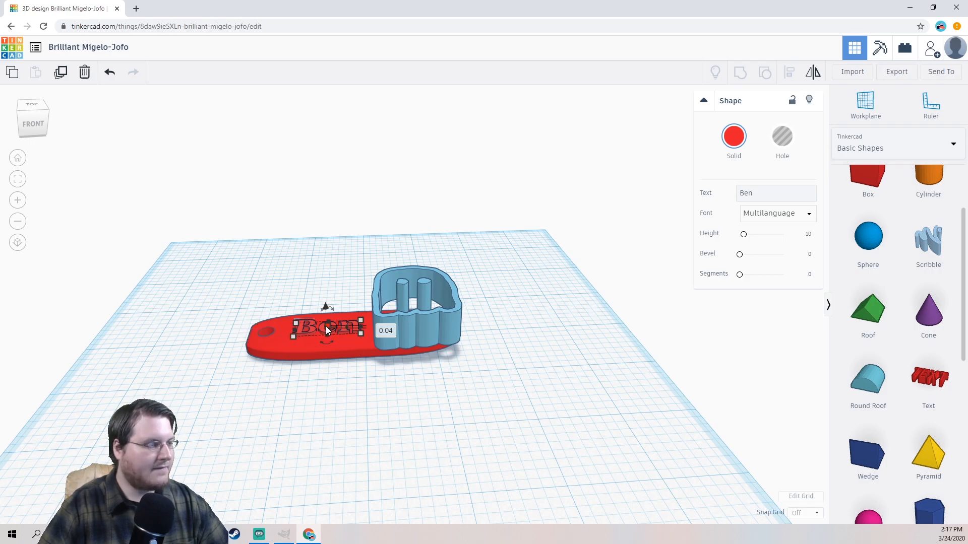
scroll(325, 336, up, 1)
right_drag(321, 333, 297, 331)
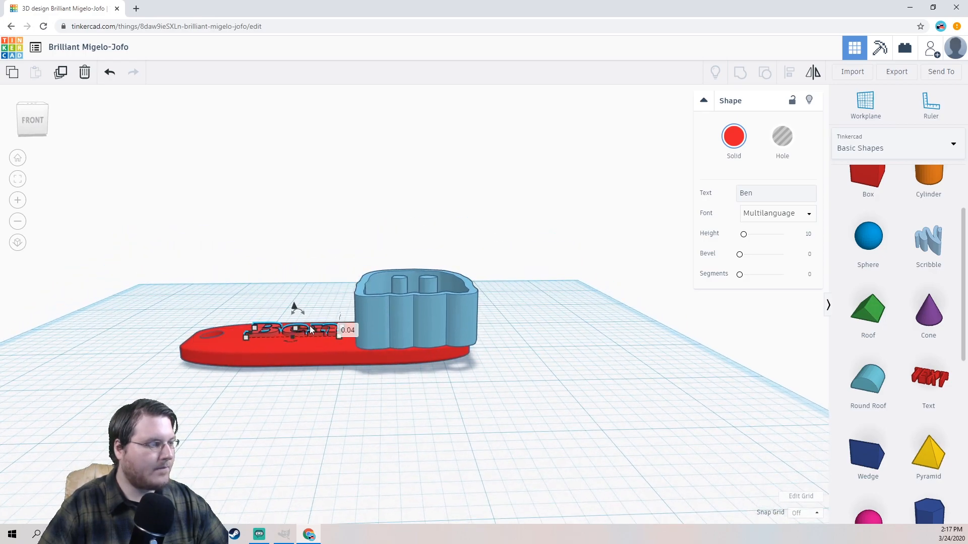
click(435, 307)
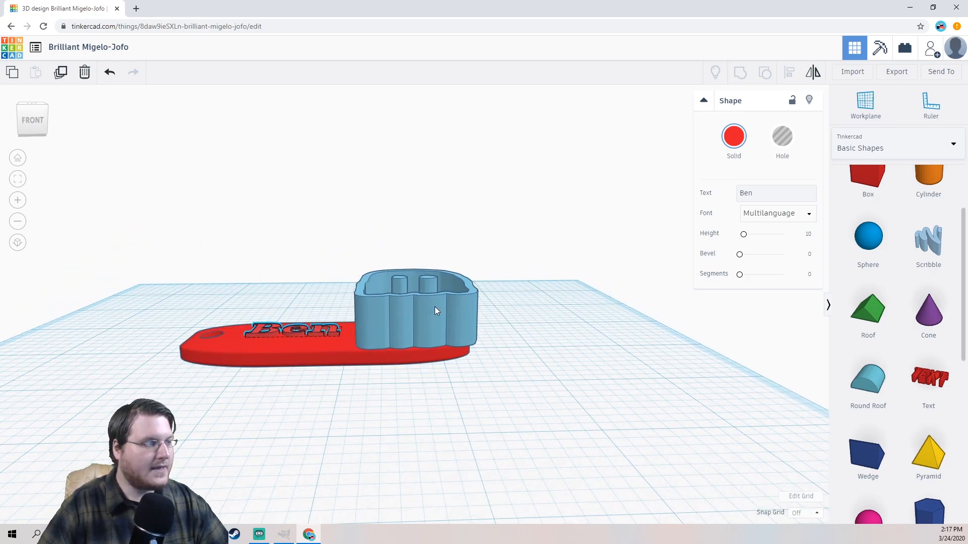
click(415, 281)
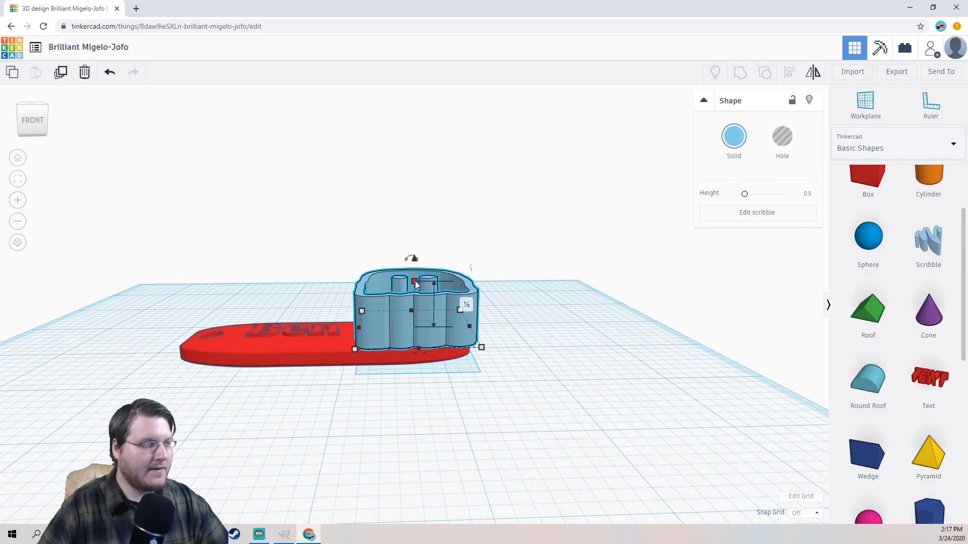
click(466, 305)
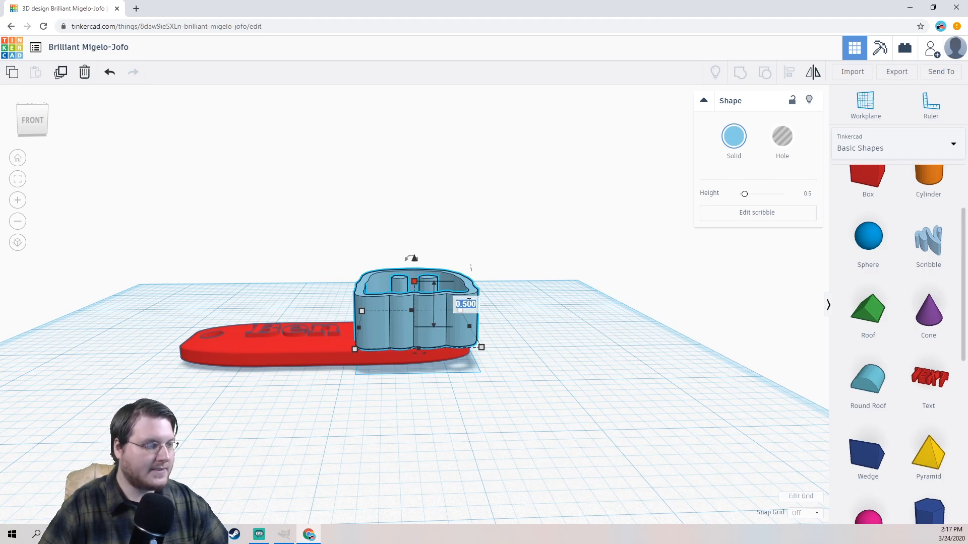
text(.04)
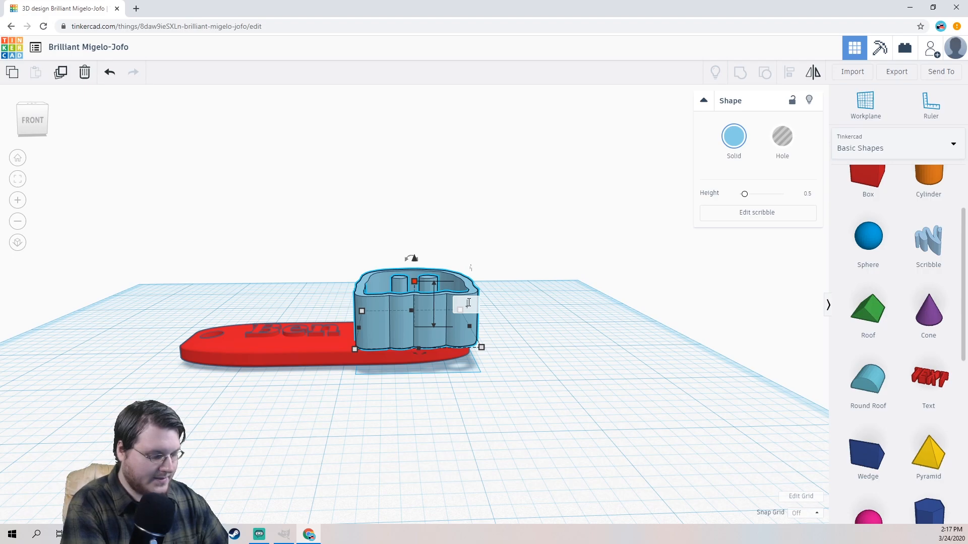
key(Return)
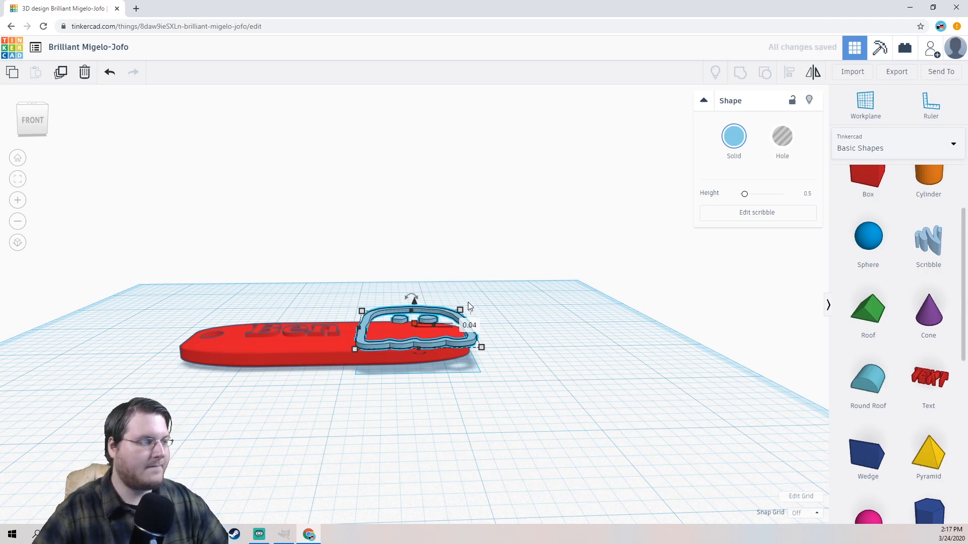
- Scale the ghost proportionally down to about 0.68 by 0.85 in and move it onto the plate beside the name text
right_drag(354, 211, 423, 307)
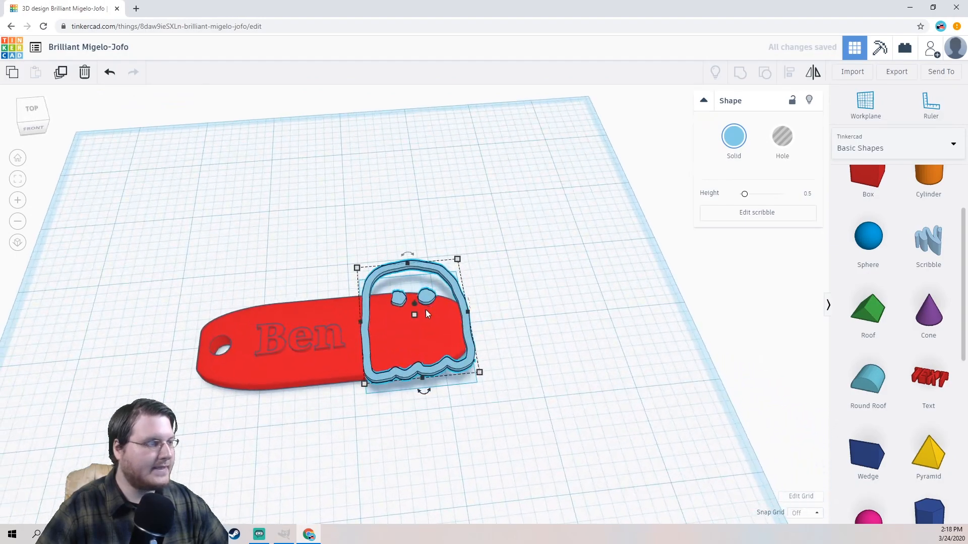
mouse_move(512, 372)
right_down()
mouse_move(510, 380)
mouse_move(501, 367)
right_up()
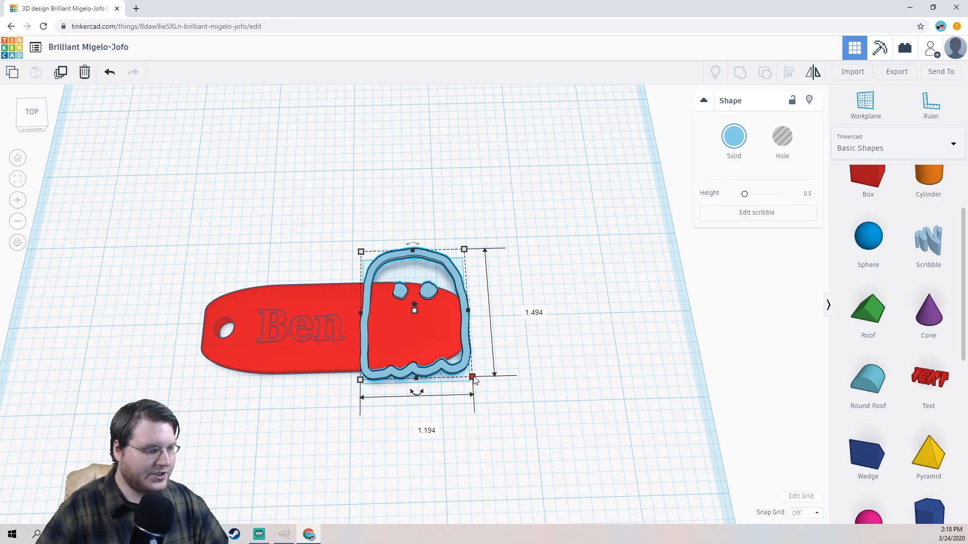
shift+drag(474, 380, 397, 321)
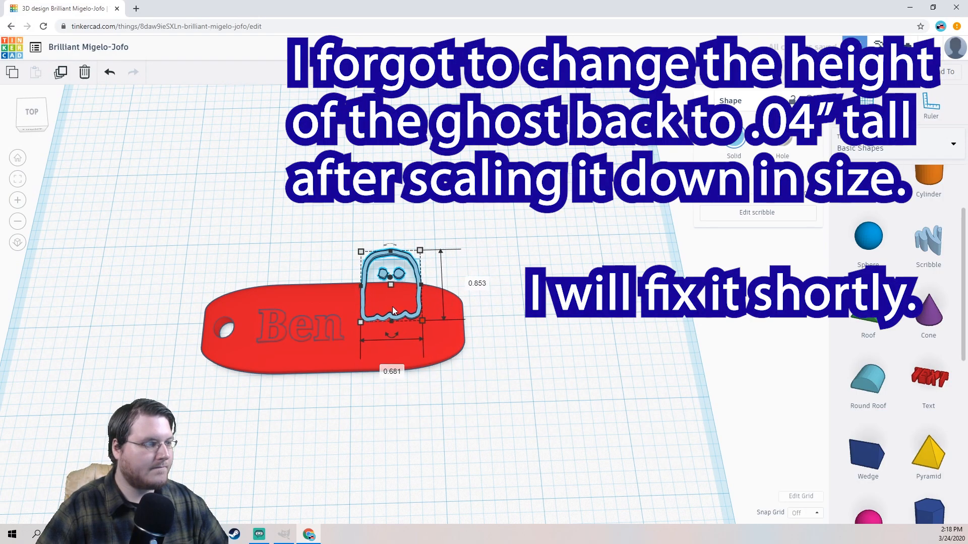
drag(415, 281, 418, 311)
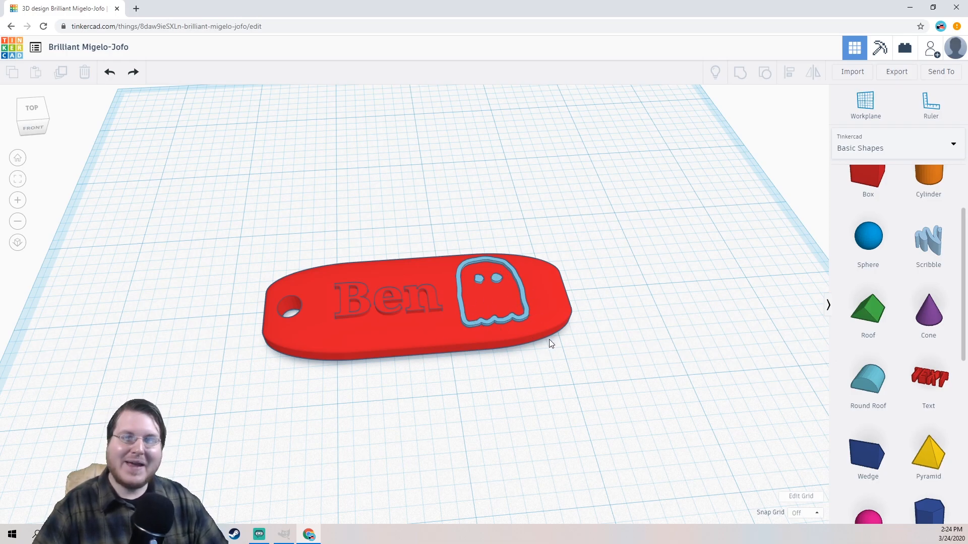
- Examine from the side how the ghost scribble and name text sit on the plate's top face and rounded edges
right_drag(626, 331, 359, 249)
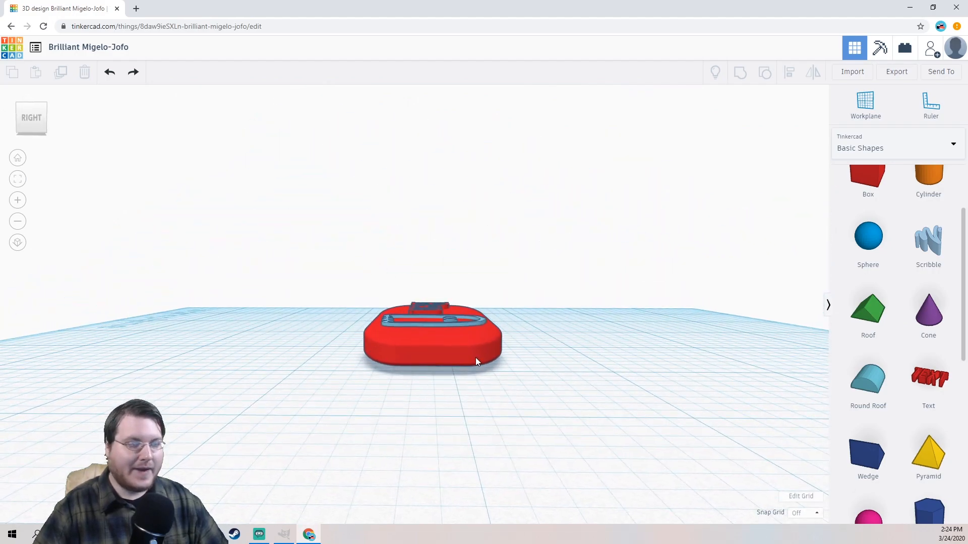
scroll(486, 354, up, 5)
scroll(489, 380, up, 6)
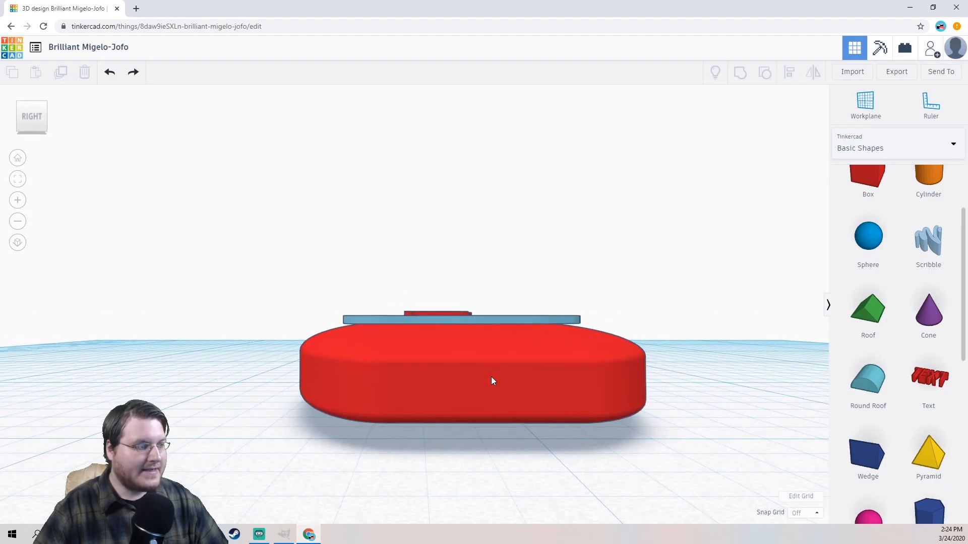
right_drag(487, 376, 498, 376)
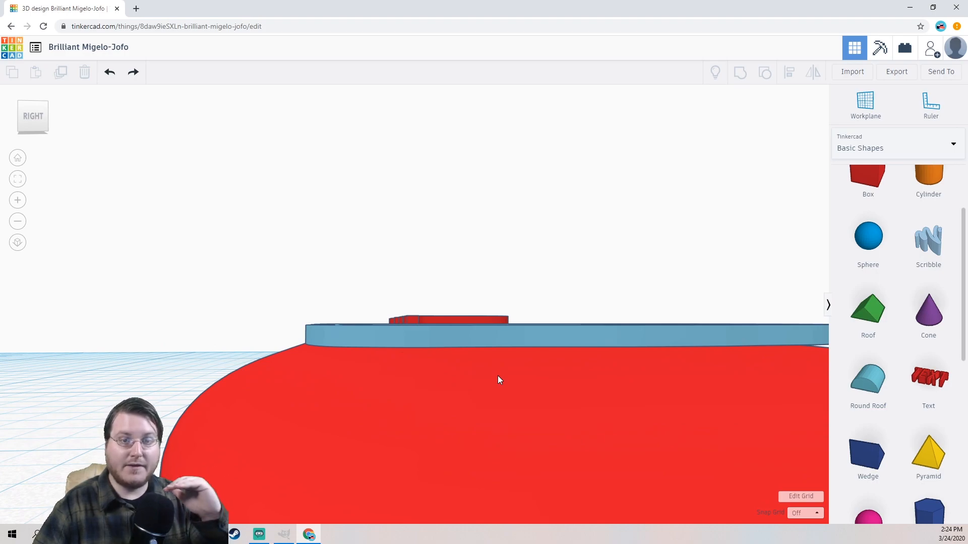
right_drag(497, 376, 491, 379)
click(492, 378)
click(317, 277)
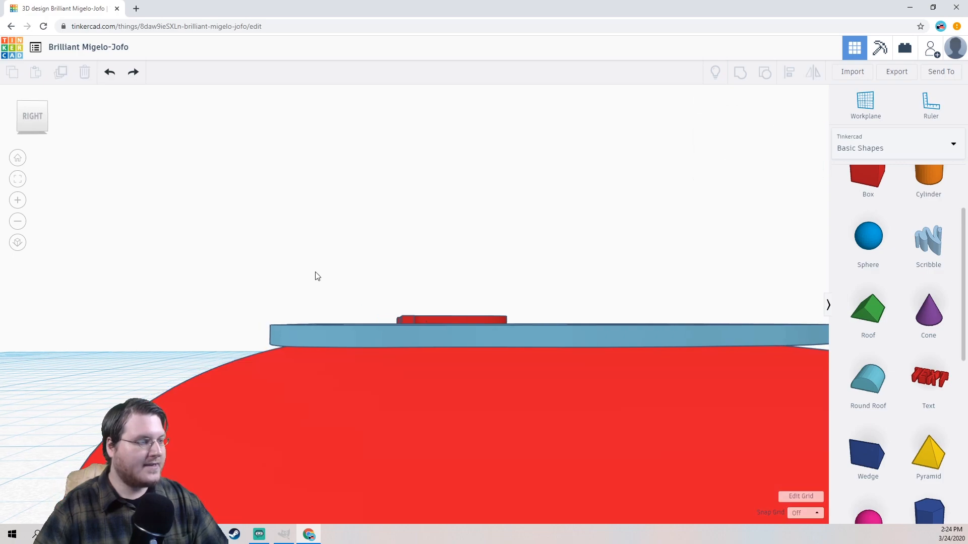
scroll(316, 277, down, 1)
scroll(350, 304, down, 4)
scroll(372, 337, up, 3)
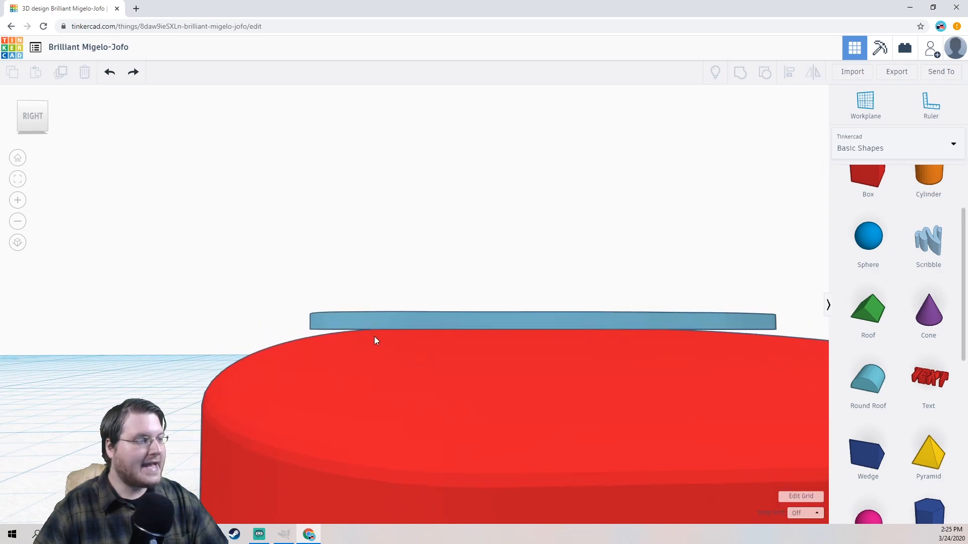
scroll(359, 338, up, 1)
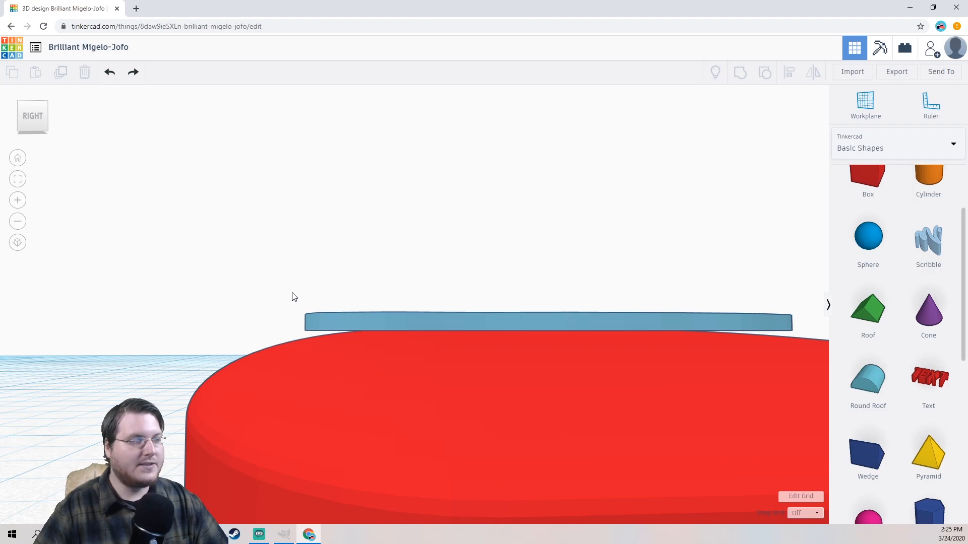
right_drag(294, 296, 547, 363)
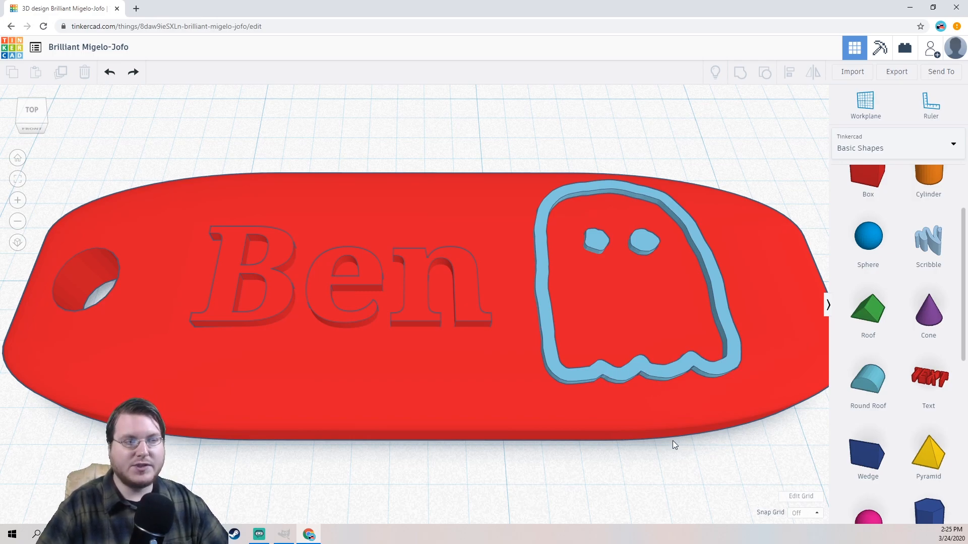
- Turn both the name text and the ghost scribble into holes
scroll(672, 440, down, 3)
right_drag(654, 408, 671, 424)
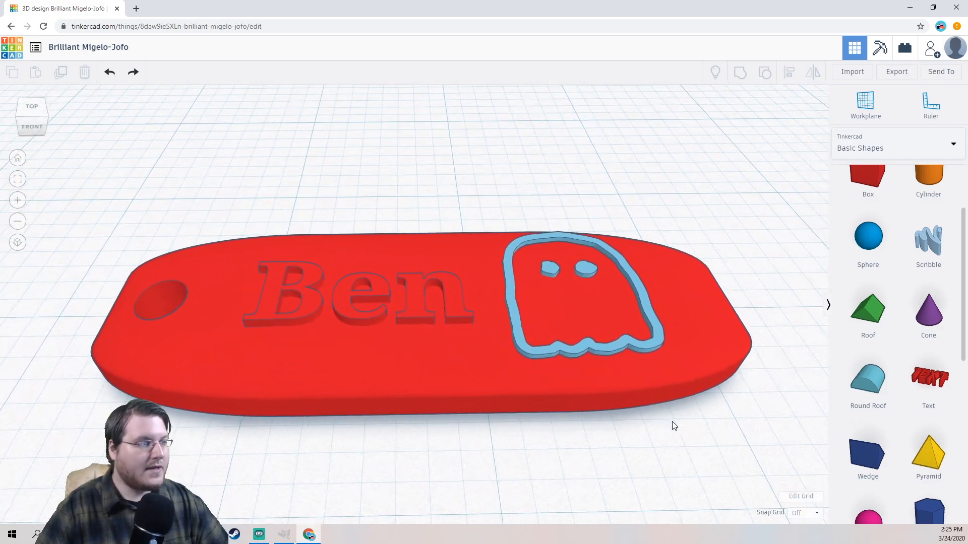
click(421, 304)
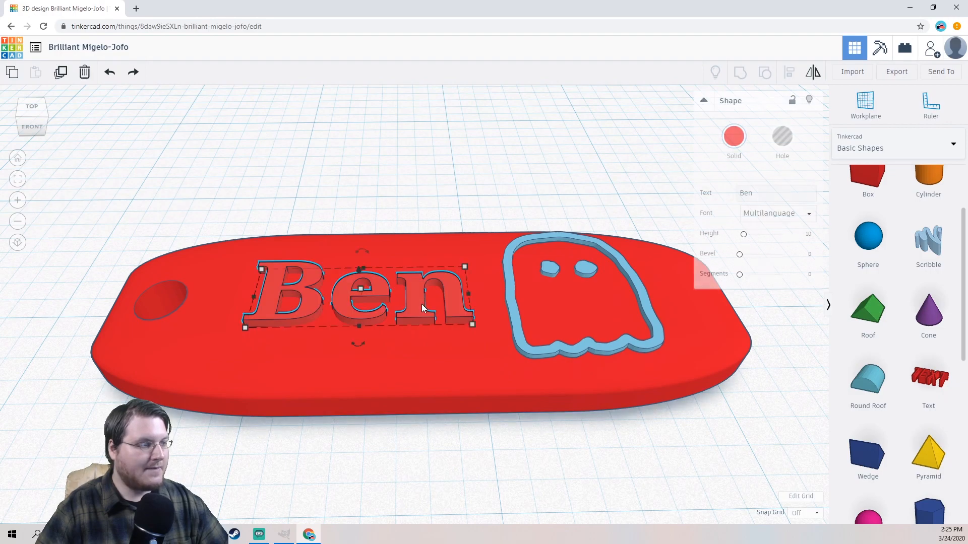
click(782, 137)
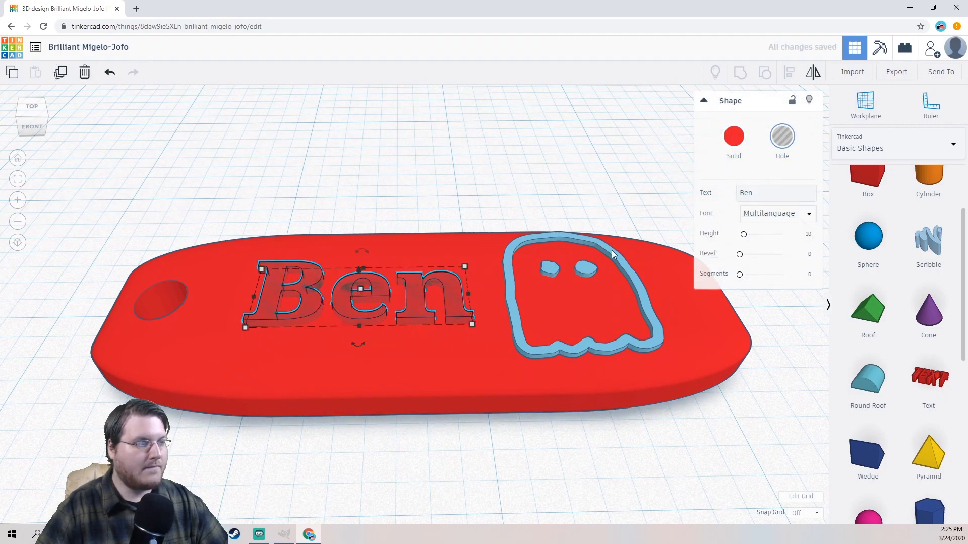
click(512, 295)
click(781, 137)
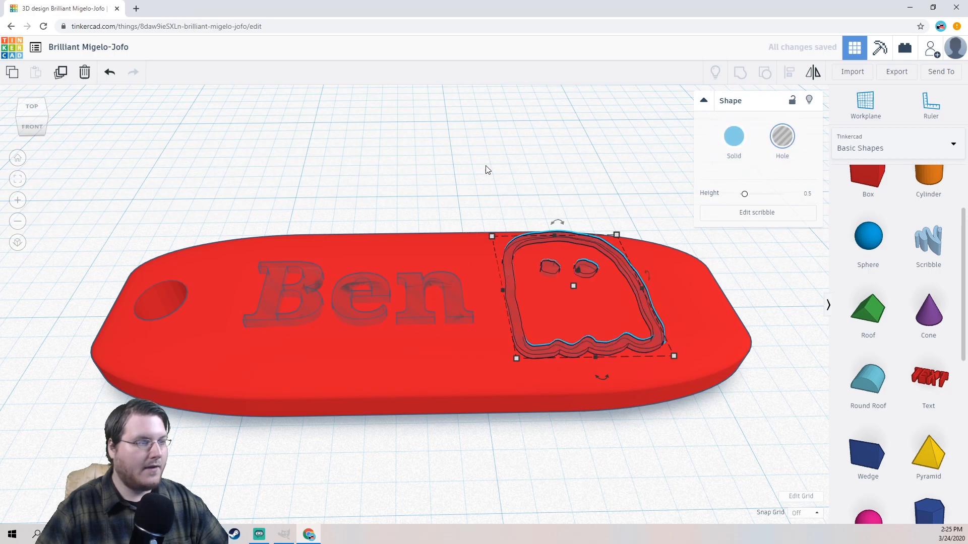
click(419, 174)
- Lower the name text hole 0.04 in into the plate
right_drag(418, 174, 406, 317)
click(407, 318)
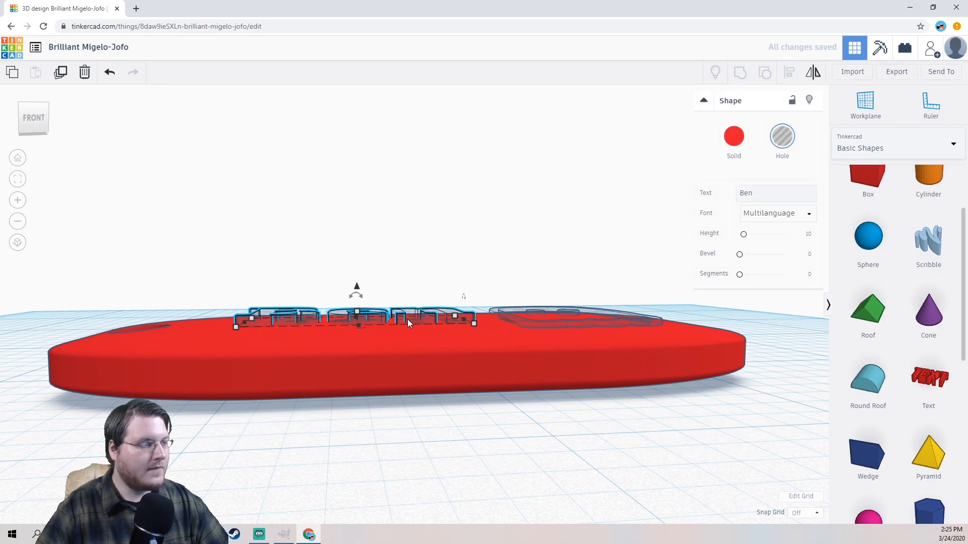
click(357, 311)
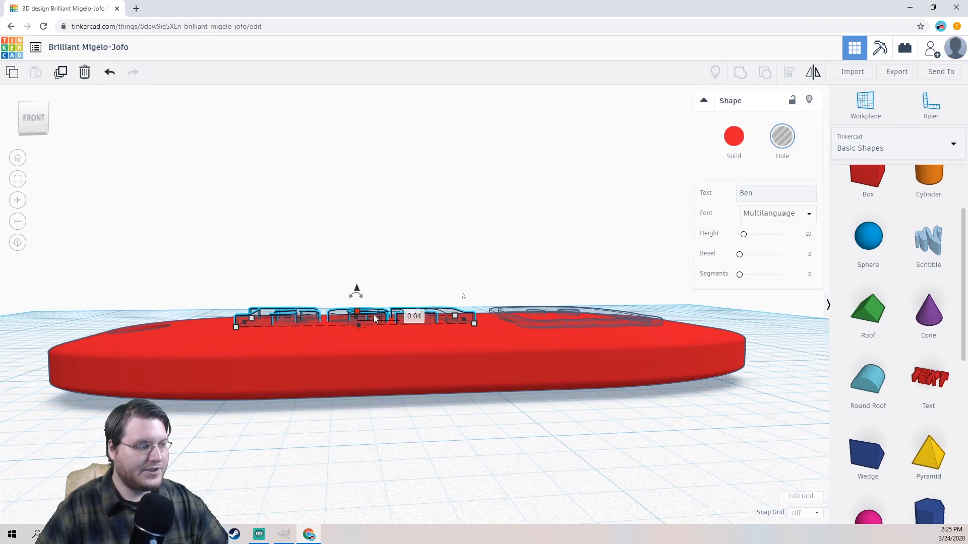
scroll(367, 313, up, 2)
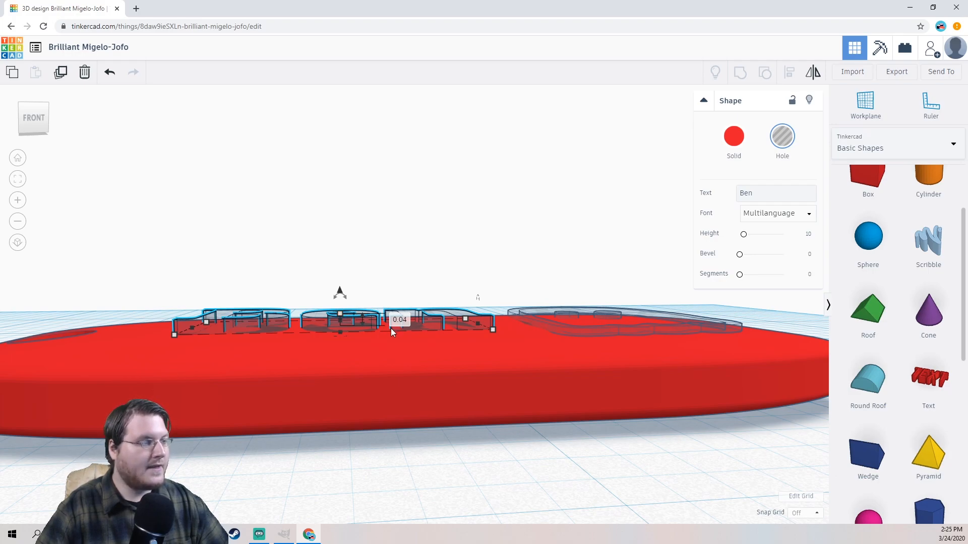
right_drag(380, 288, 361, 270)
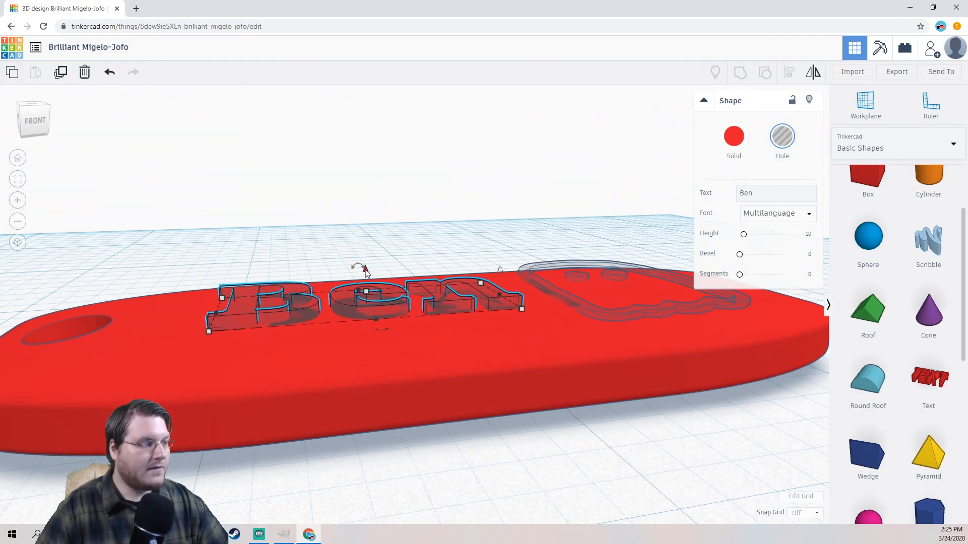
mouse_move(366, 269)
mouse_down()
mouse_move(374, 216)
mouse_move(375, 269)
mouse_up()
click(408, 274)
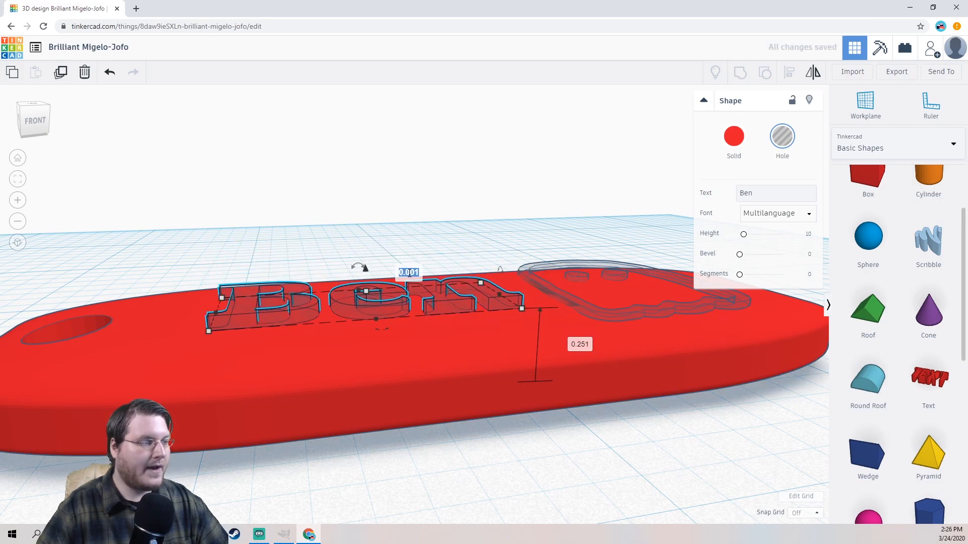
key(BackSpace)
text(-.04)
key(Return)
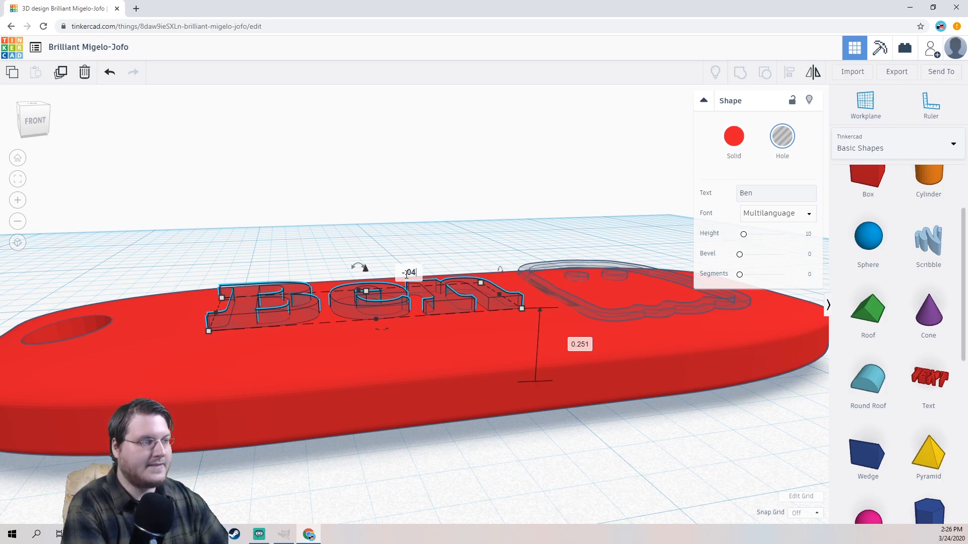
- Lower the ghost hole into the plate with a vertical offset of -0.04 in
right_drag(418, 214, 567, 298)
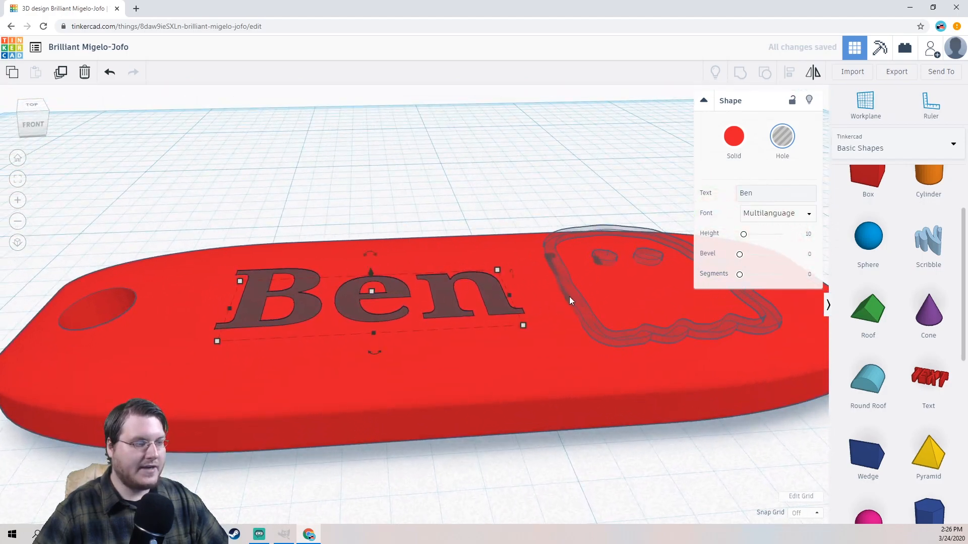
click(570, 295)
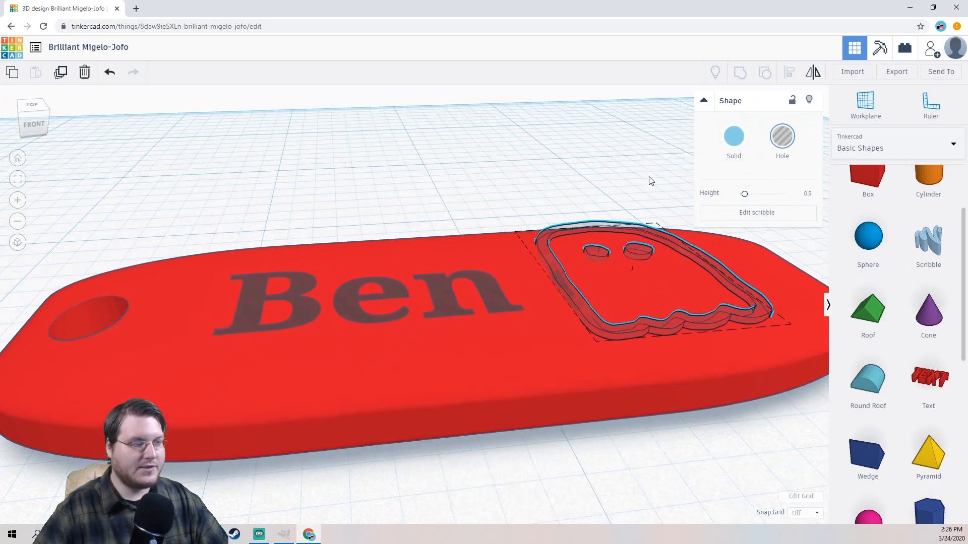
right_drag(646, 181, 458, 250)
drag(422, 260, 426, 260)
click(460, 267)
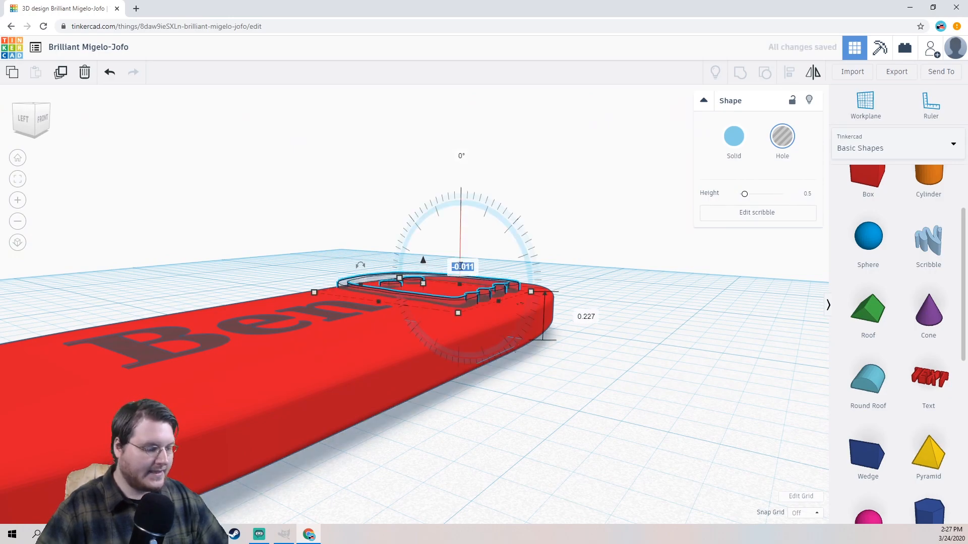
text(-.04)
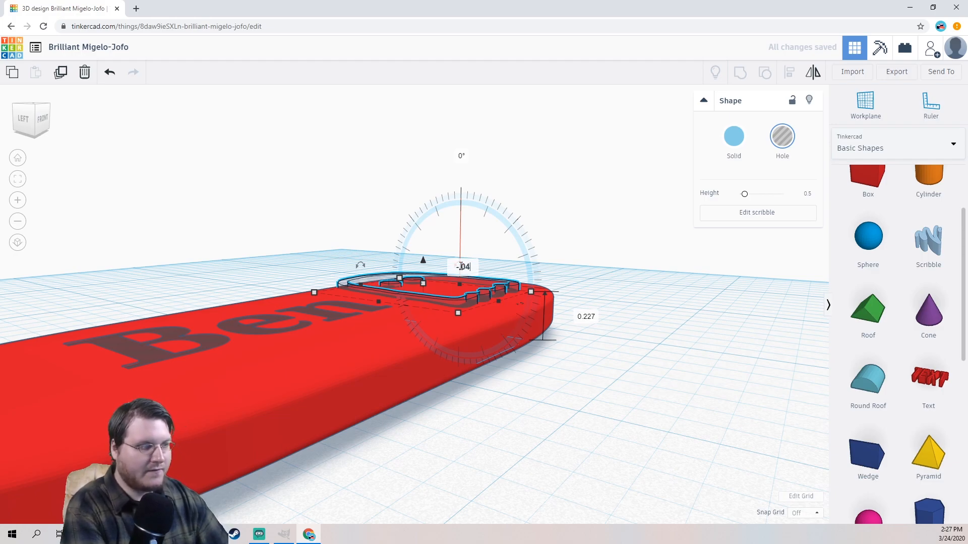
key(Return)
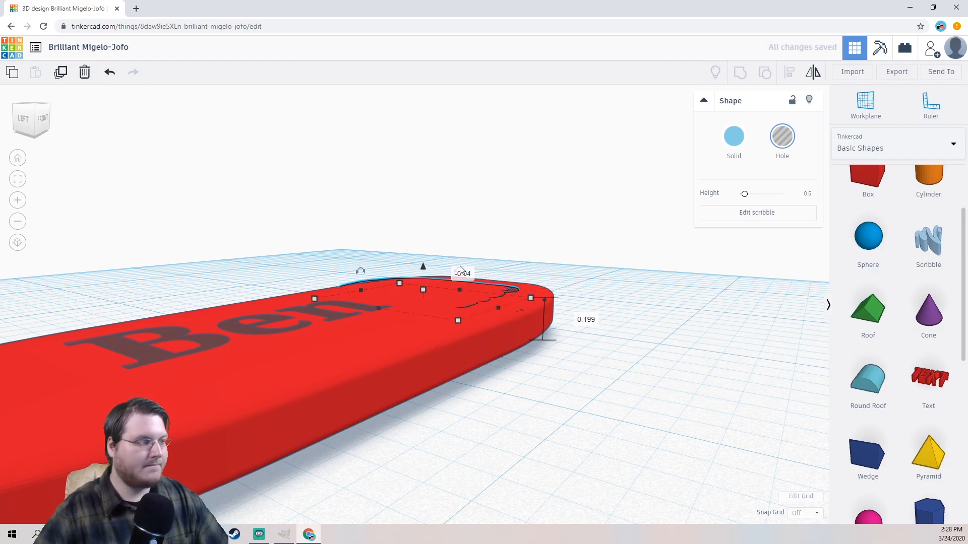
- Raise the ghost hole's height to 0.141 in so it extends above the plate's top face
right_drag(511, 248, 358, 329)
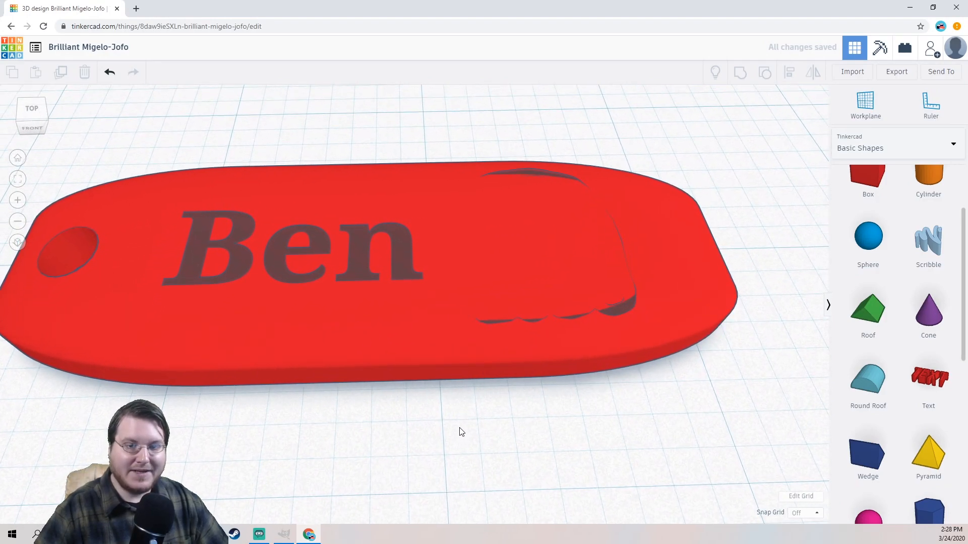
click(624, 310)
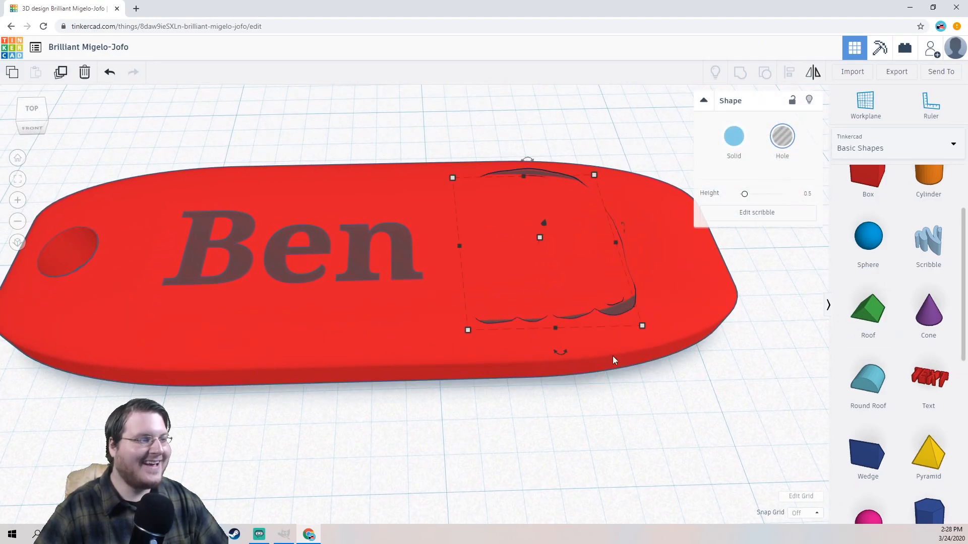
mouse_move(593, 385)
right_down()
mouse_move(605, 355)
mouse_move(611, 424)
mouse_move(601, 449)
mouse_move(606, 389)
mouse_move(680, 356)
mouse_move(751, 356)
mouse_move(674, 385)
mouse_move(669, 357)
mouse_move(378, 296)
mouse_move(372, 279)
mouse_move(409, 326)
mouse_move(437, 329)
mouse_move(384, 313)
mouse_move(373, 314)
mouse_move(372, 326)
right_up()
right_drag(324, 278, 400, 324)
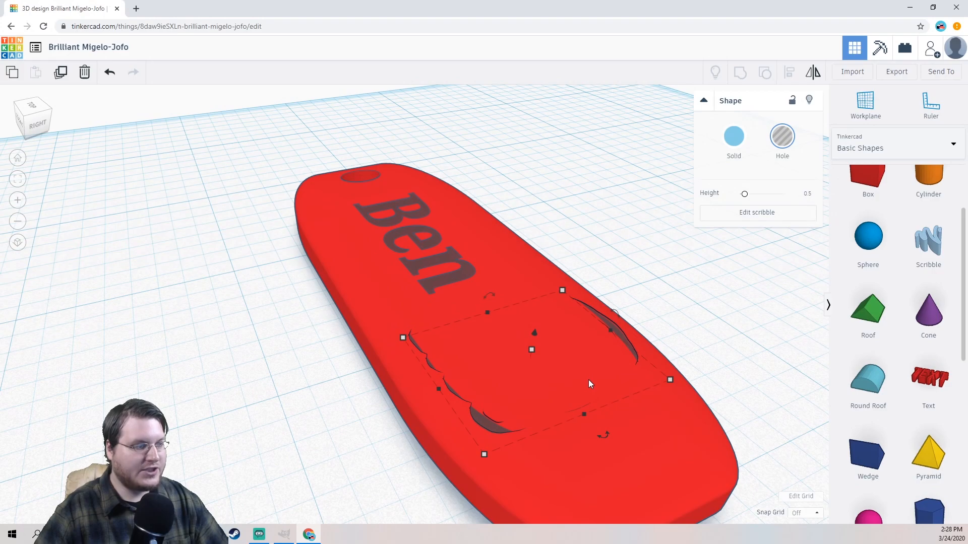
mouse_move(487, 361)
right_down()
mouse_move(446, 344)
mouse_move(403, 378)
right_up()
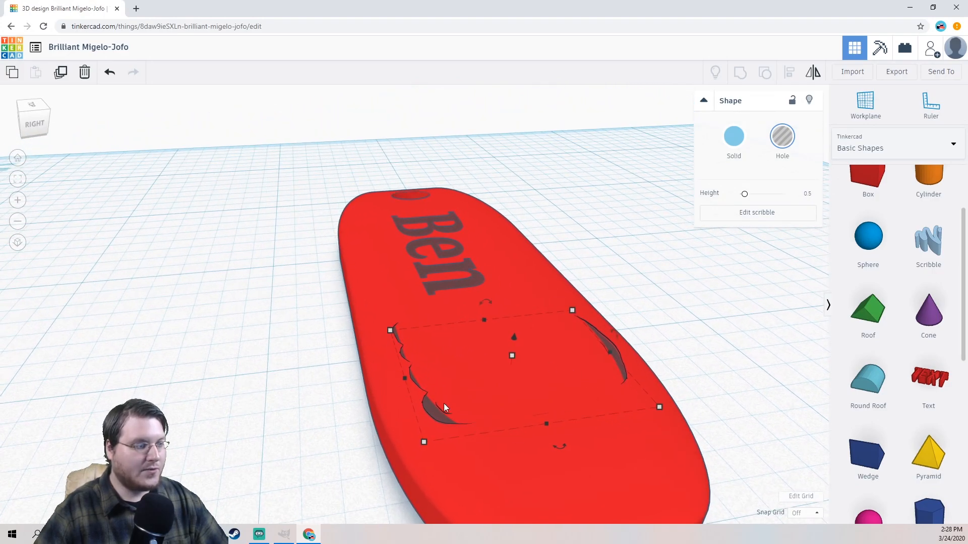
right_drag(446, 248, 310, 257)
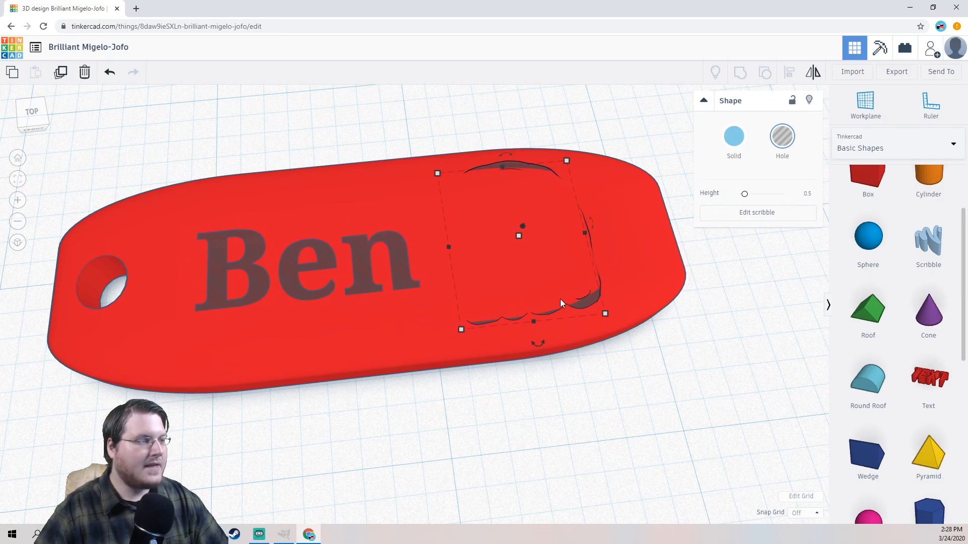
right_drag(625, 407, 552, 280)
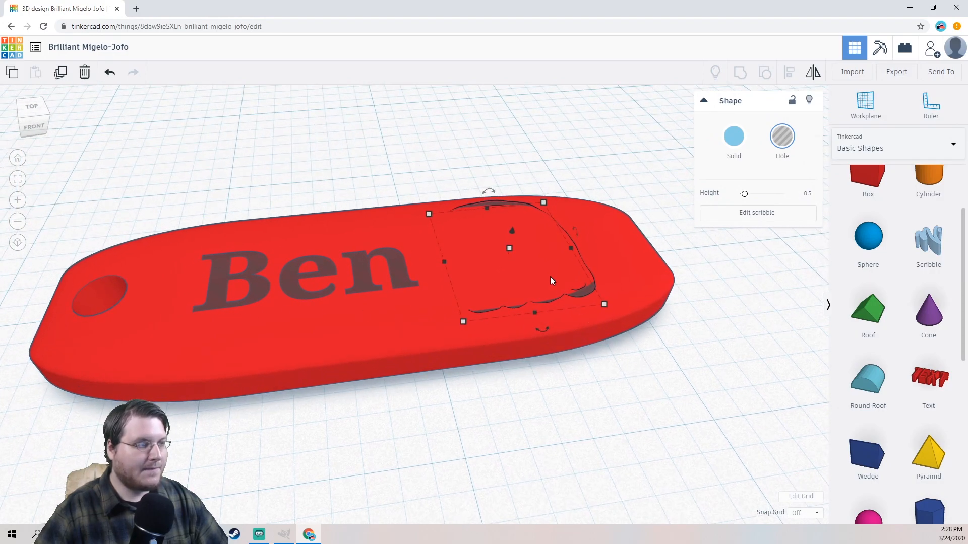
mouse_move(512, 252)
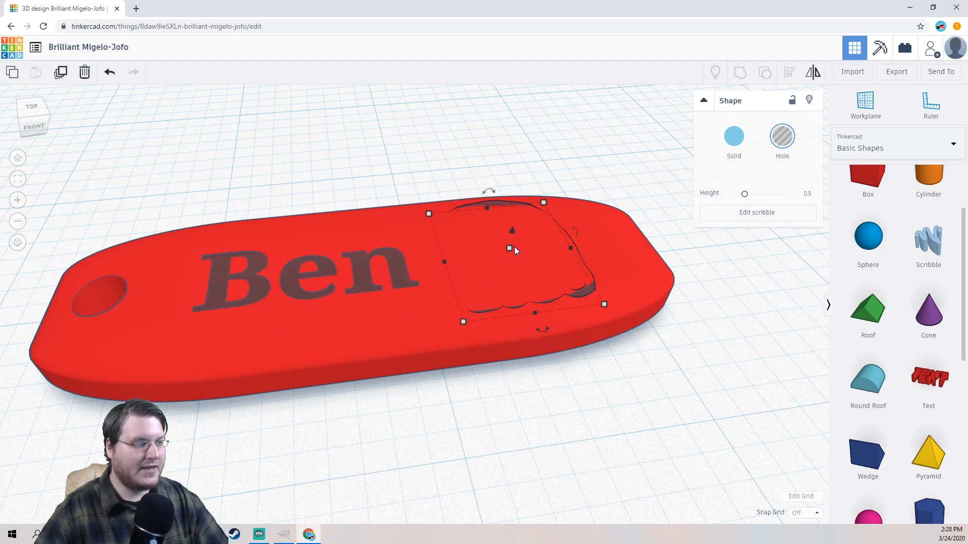
drag(509, 246, 508, 229)
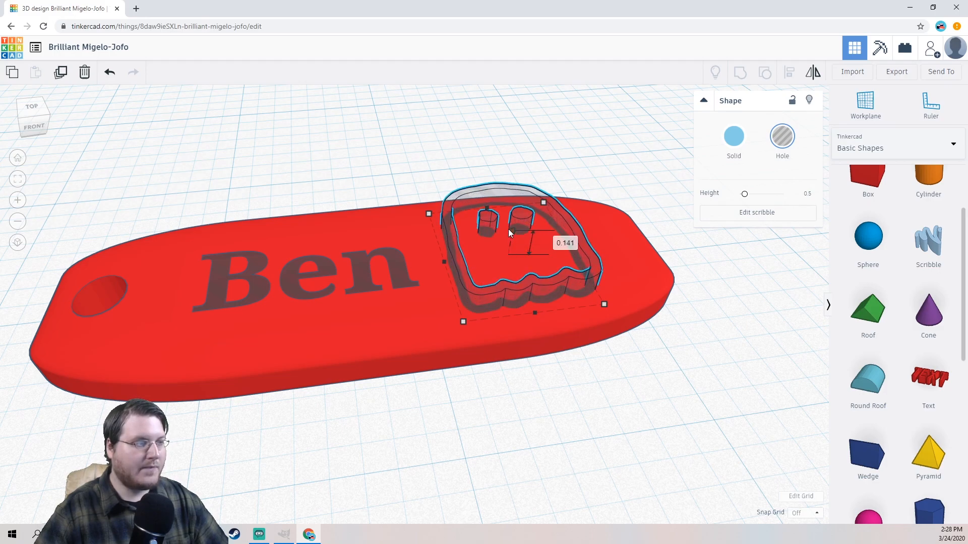
click(431, 160)
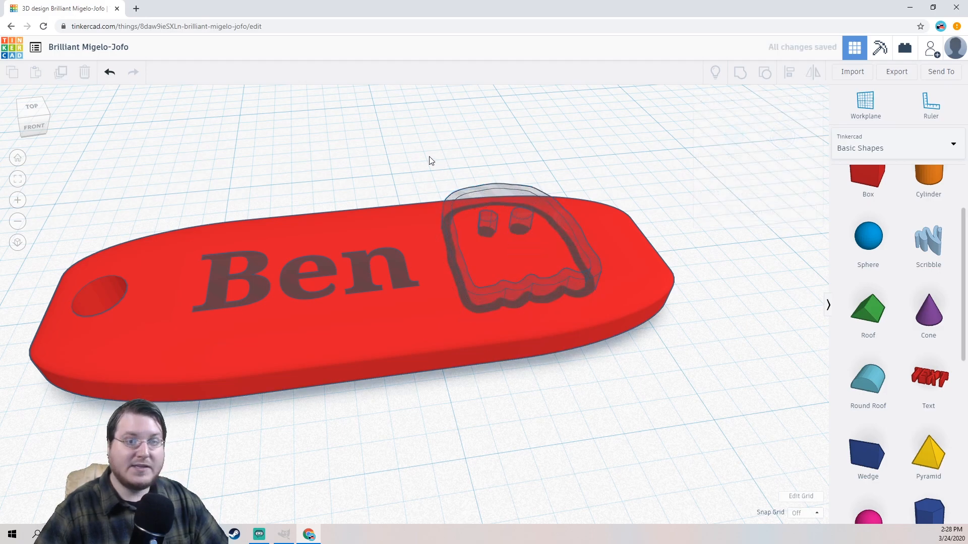
- Examine from the front and from above how the ghost hole protrudes from the plate compared with the name text
click(458, 255)
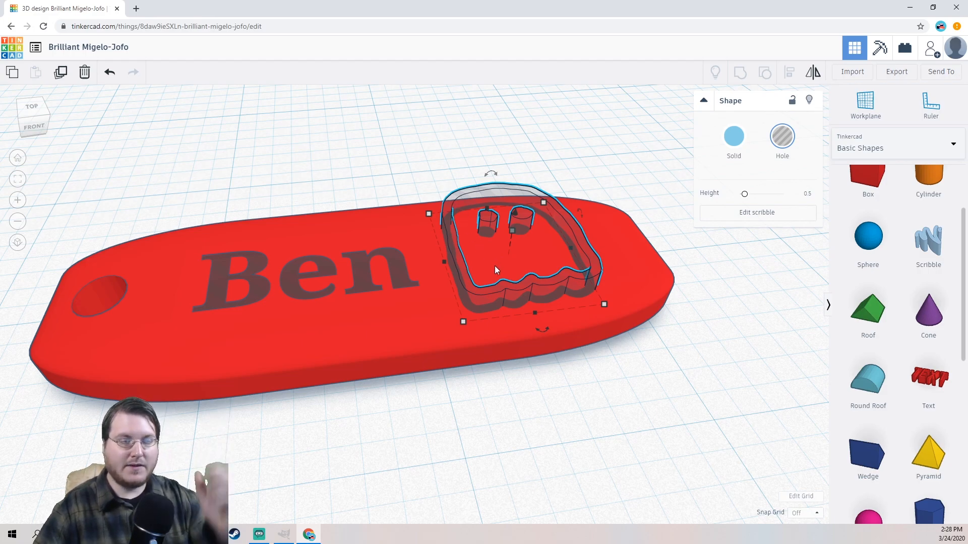
right_drag(444, 184, 462, 177)
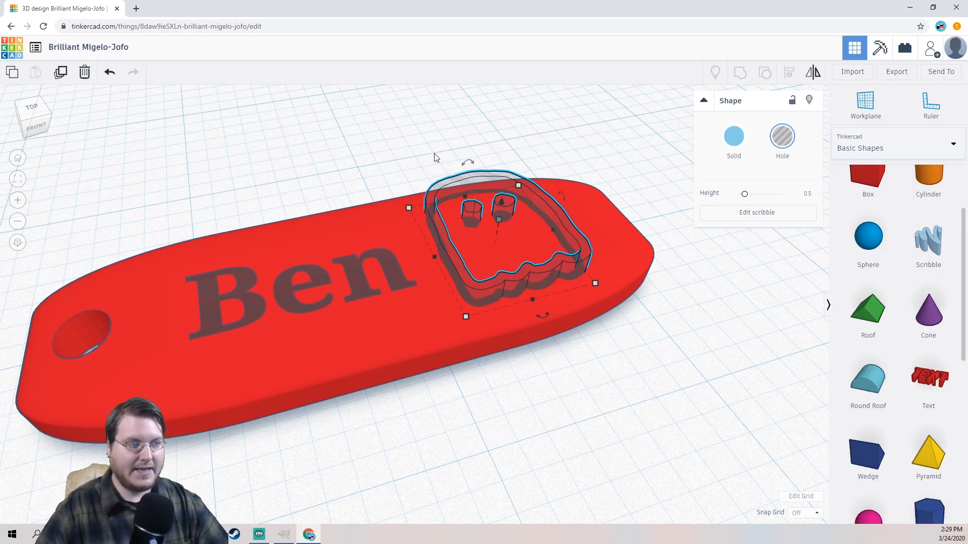
click(414, 139)
mouse_move(414, 138)
right_down()
mouse_move(381, 149)
mouse_move(348, 119)
mouse_move(372, 130)
right_up()
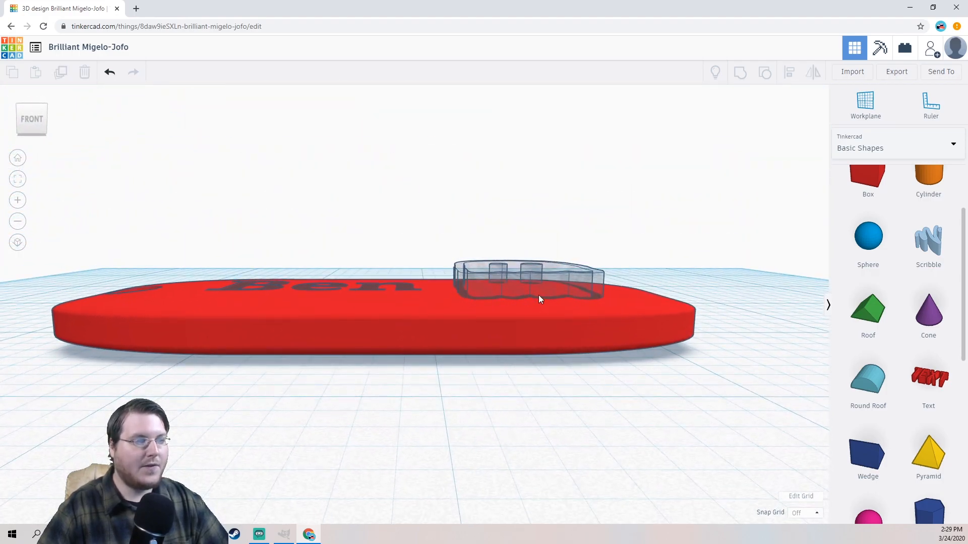
right_drag(385, 255, 519, 218)
right_drag(553, 318, 307, 290)
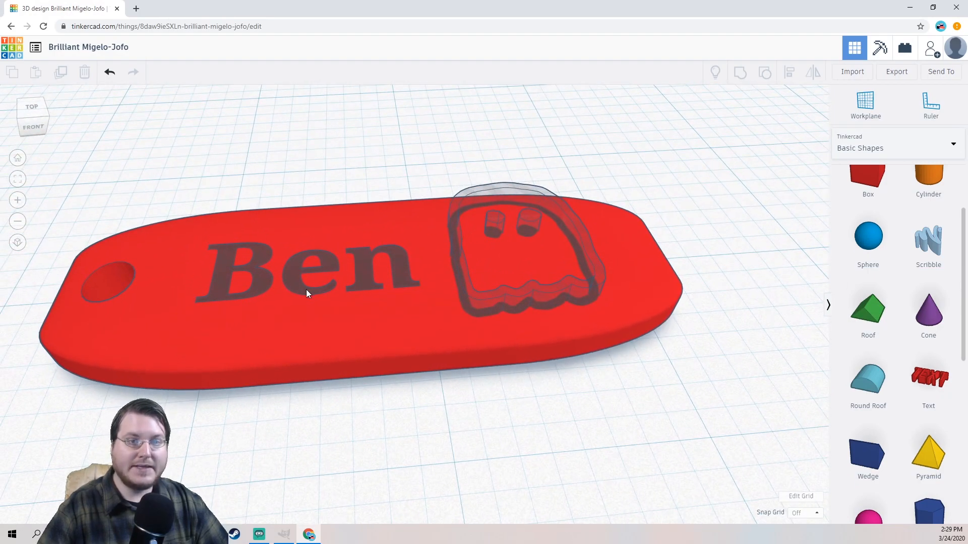
scroll(406, 337, down, 3)
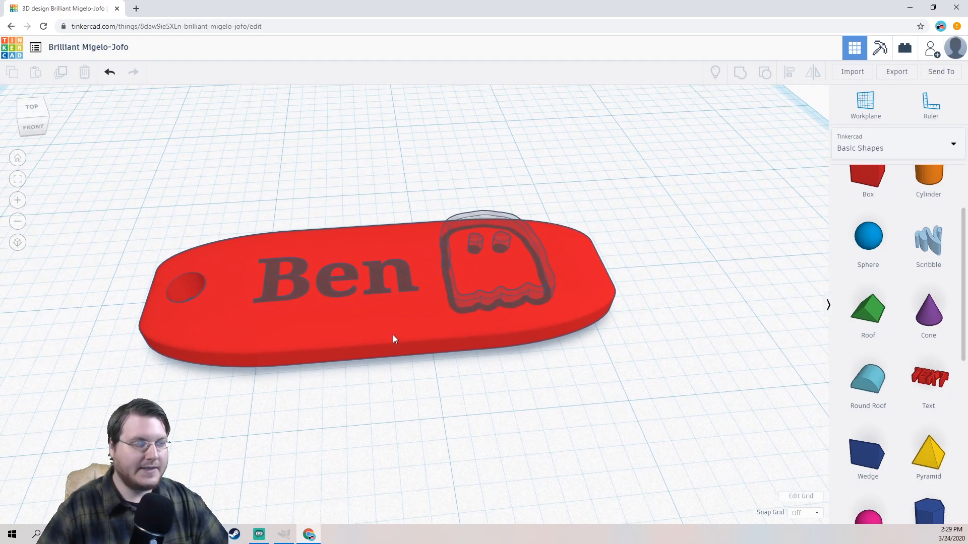
- Group the plate with the name text hole and ghost hole to engrave both, and inspect the cut from several angles
right_drag(477, 464, 434, 388)
drag(658, 438, 147, 167)
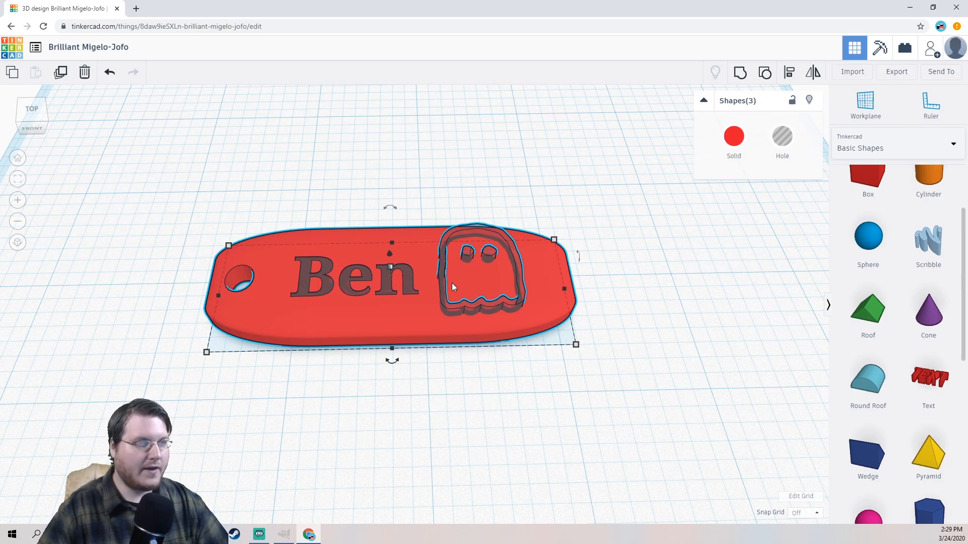
click(740, 73)
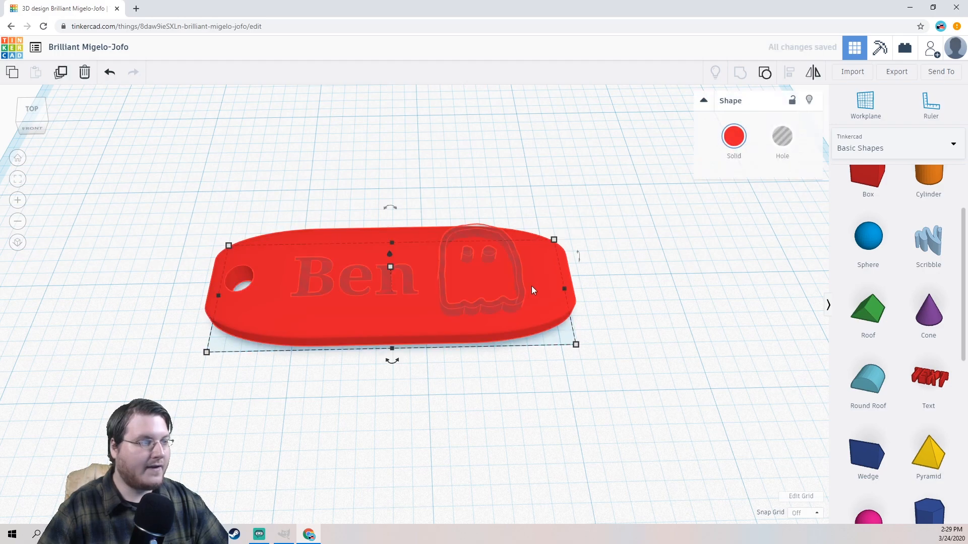
click(249, 165)
right_drag(319, 151, 367, 385)
drag(421, 304, 469, 266)
click(465, 350)
right_drag(465, 350, 554, 344)
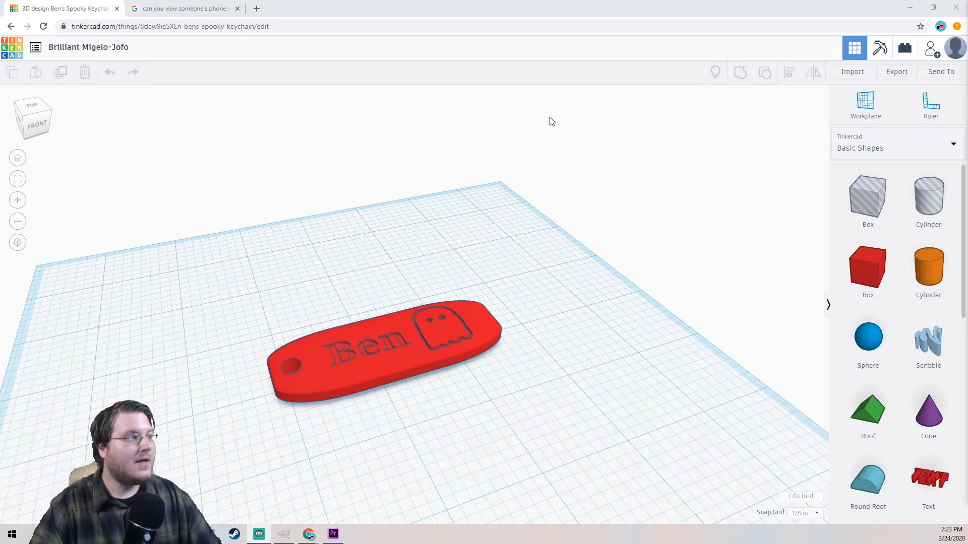
- Rename the design with the owner's first name in possessive form followed by "Spooky Keychain"
click(86, 51)
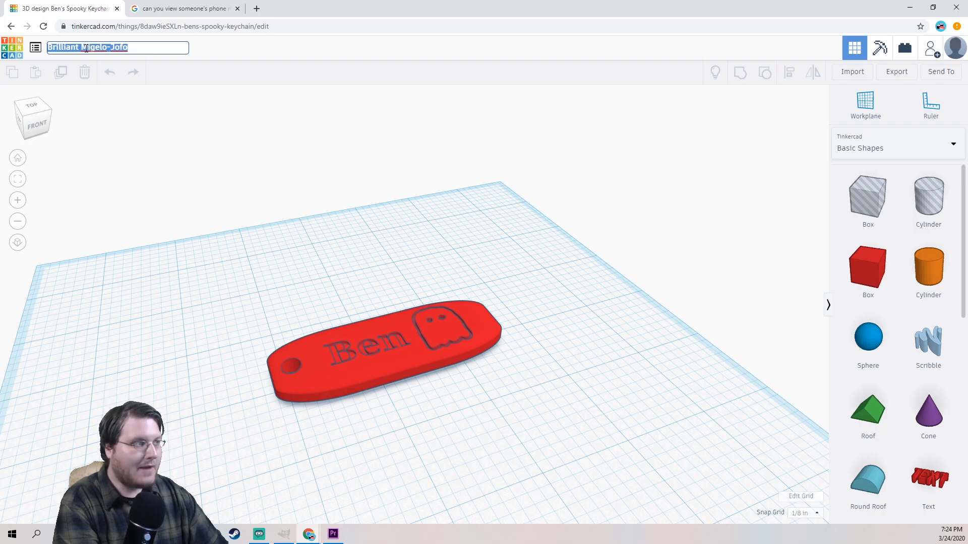
text(Ben's S)
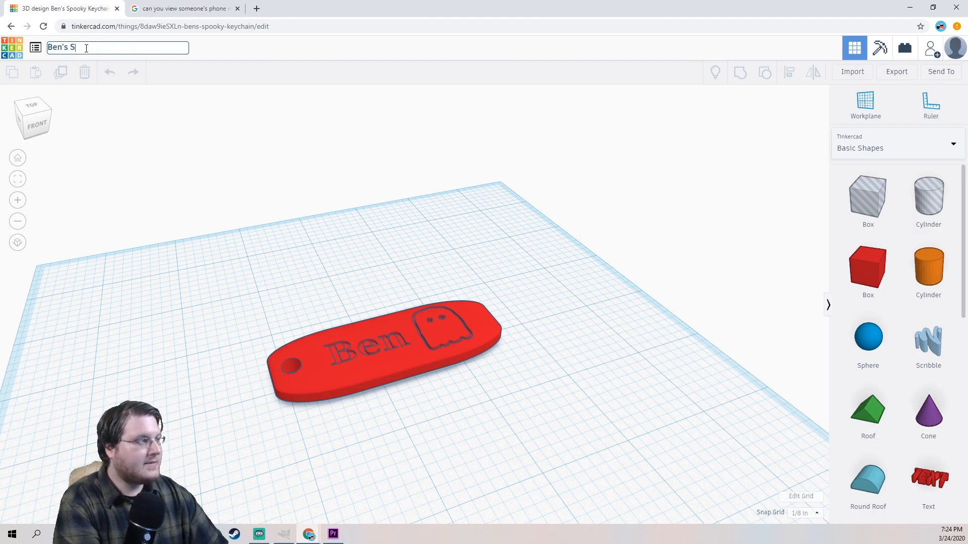
text(pooky Keychain)
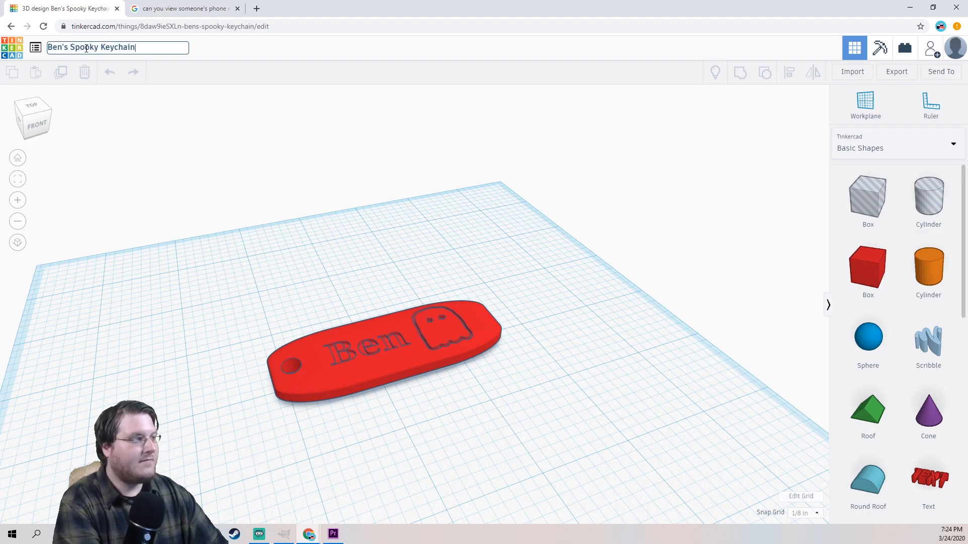
key(Return)
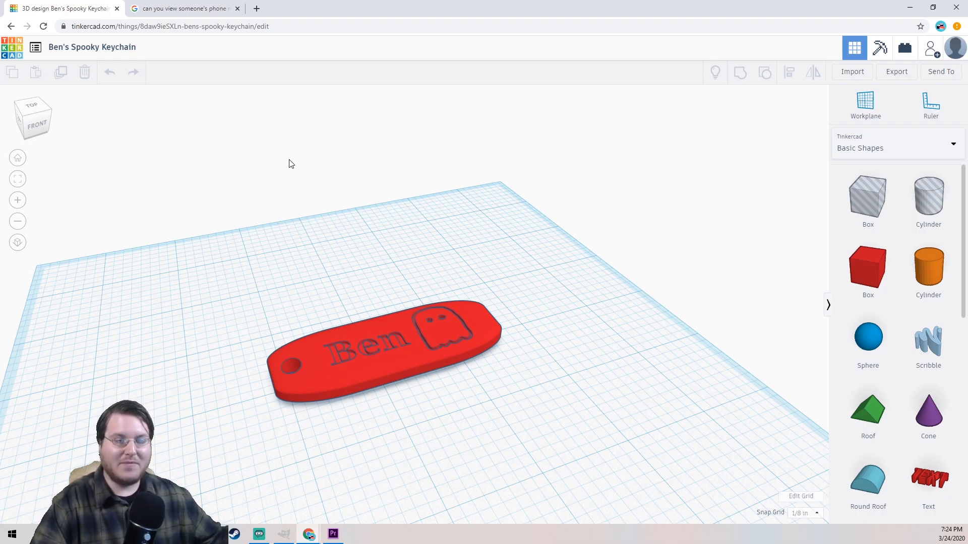
- Export everything in the design as an .STL file for 3D printing and dismiss the model preview window
click(901, 72)
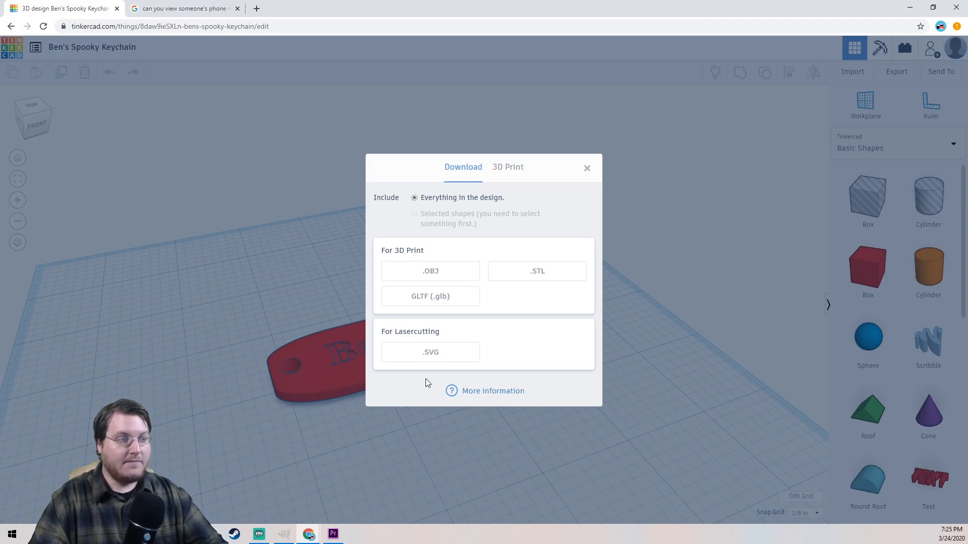
click(539, 277)
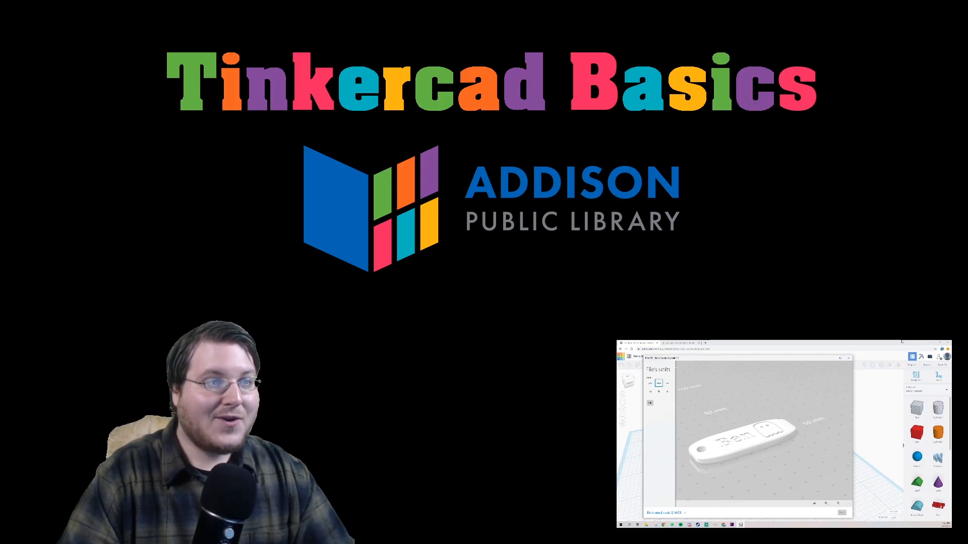
click(885, 343)
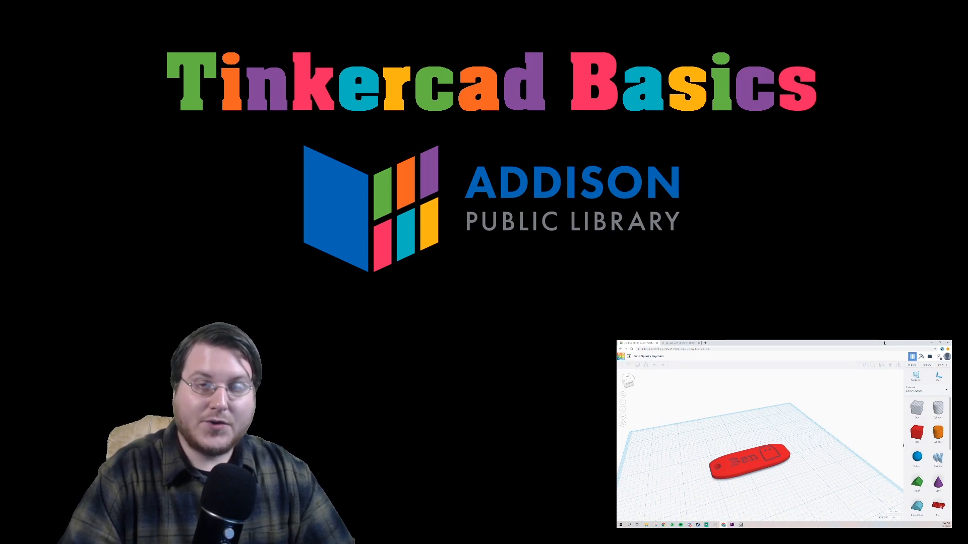